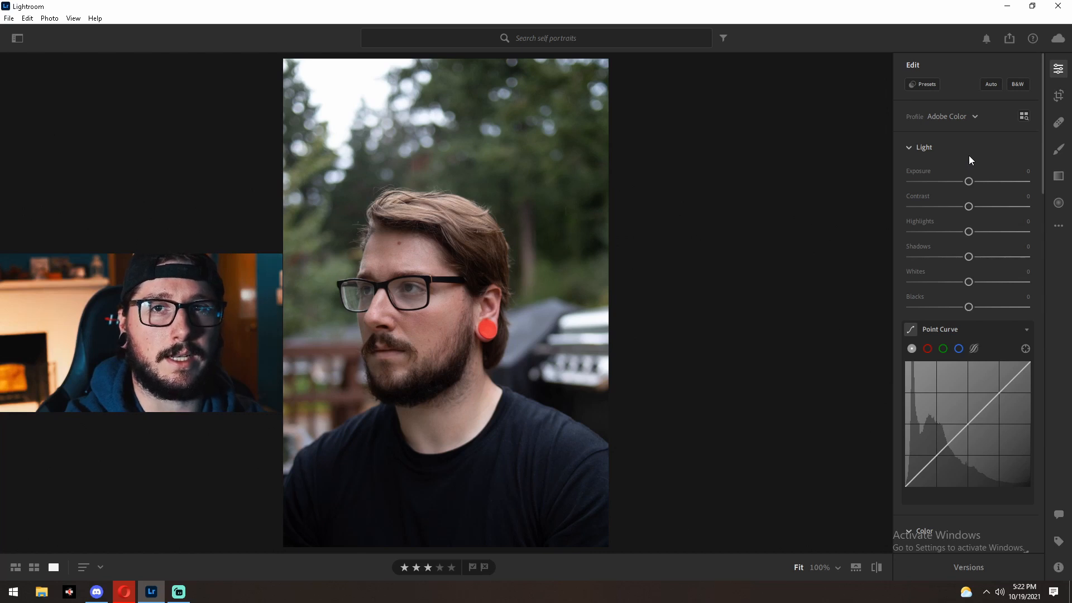
- Set the Upright correction in the Geometry settings to Auto and dismiss the resulting message
scroll(942, 256, "down", 2)
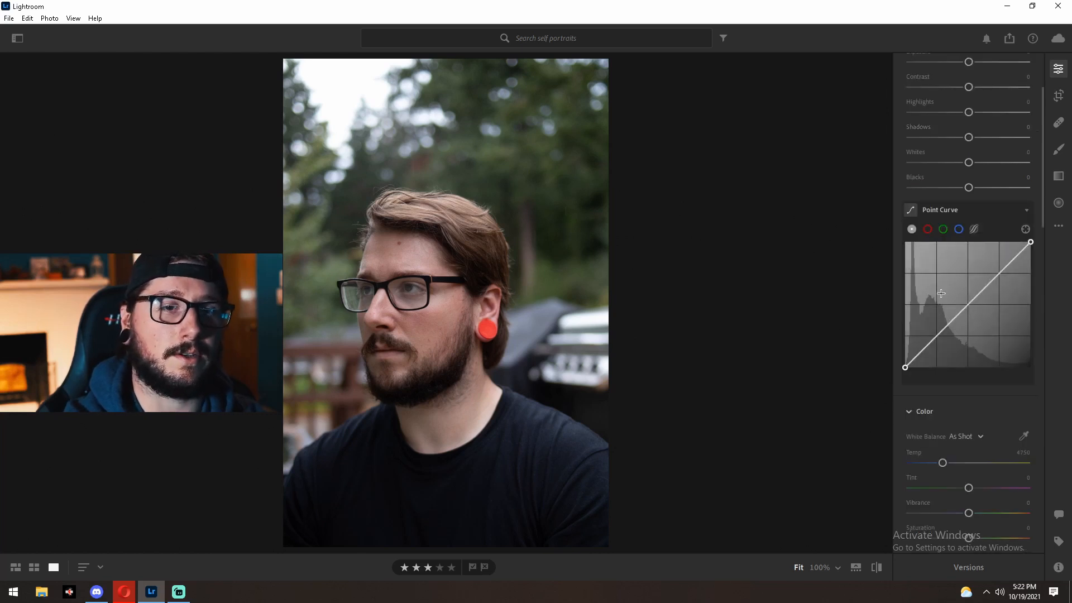
scroll(941, 295, "down", 4)
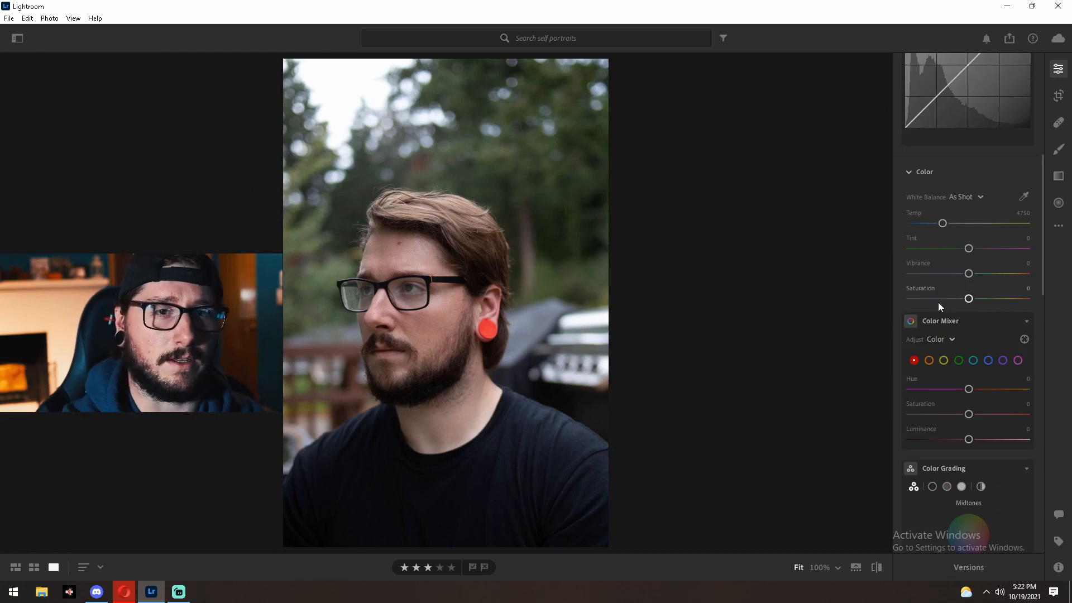
scroll(972, 235, "down", 8)
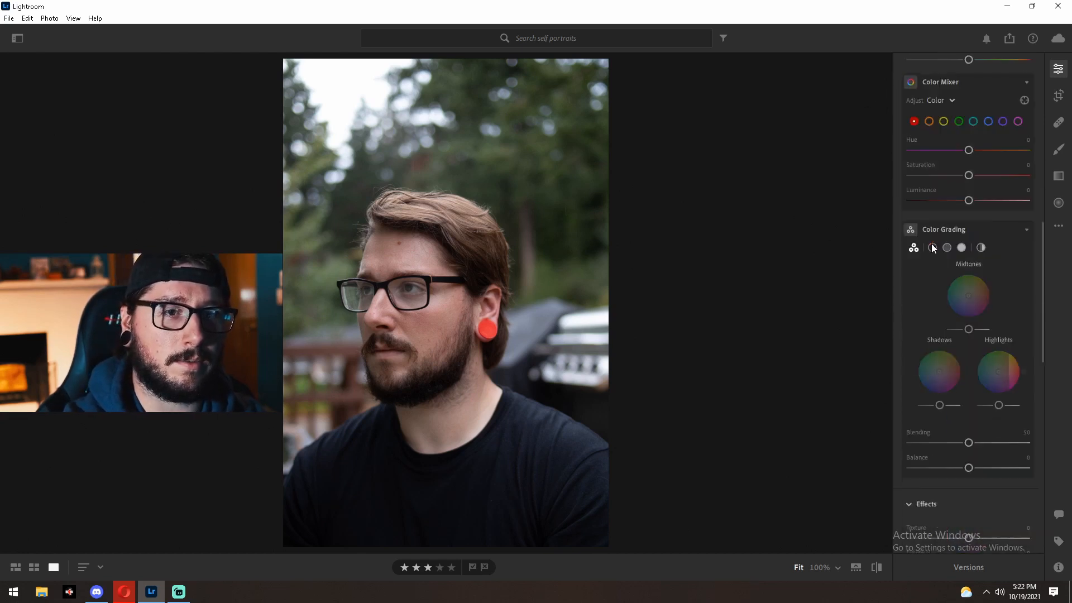
scroll(943, 214, "down", 8)
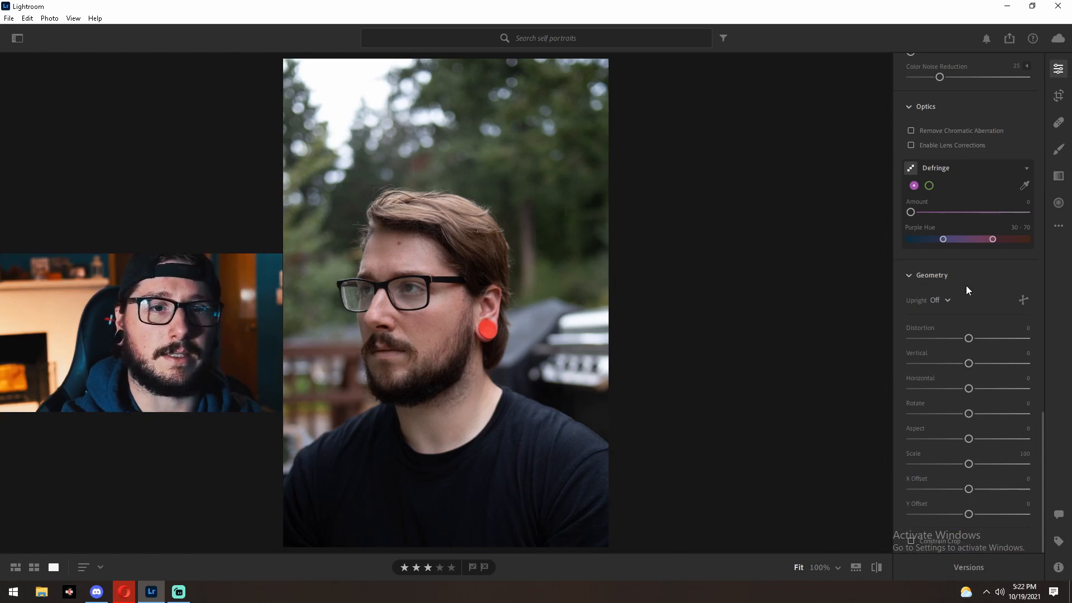
left_click(941, 302)
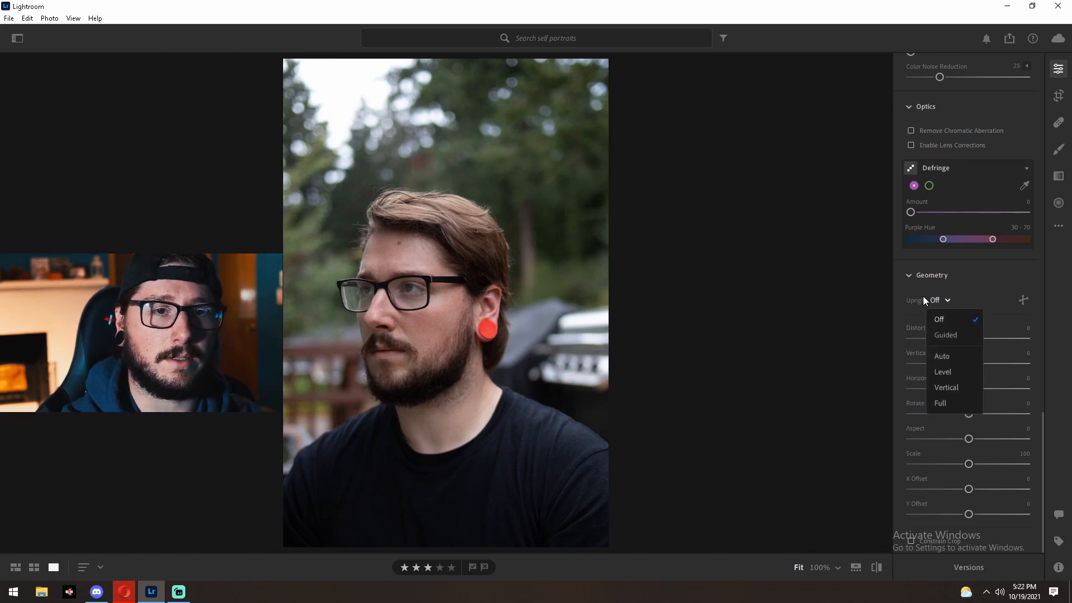
left_click(876, 323)
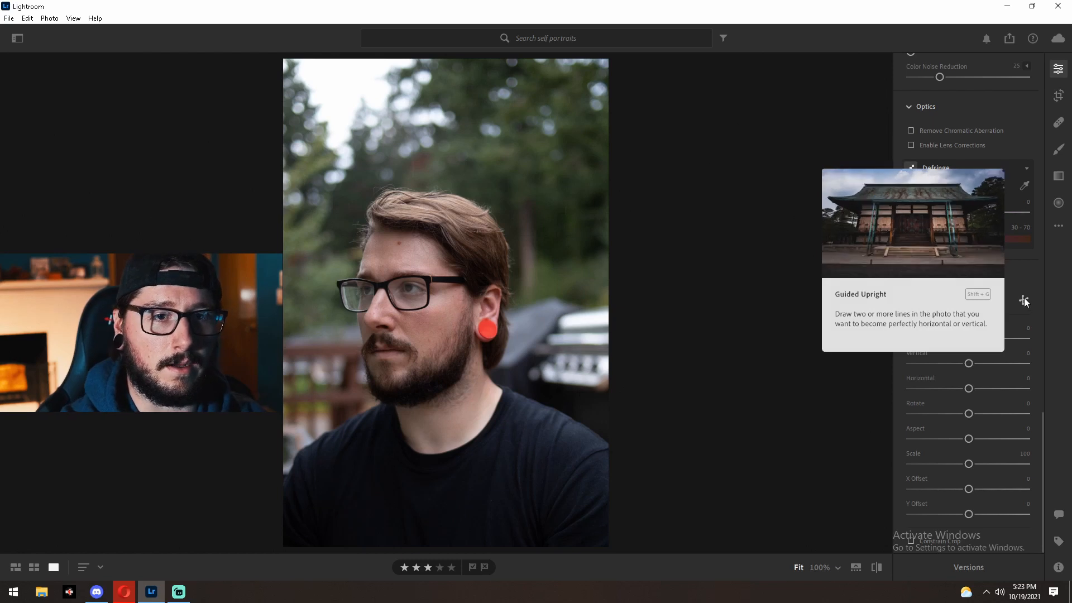
left_click(942, 300)
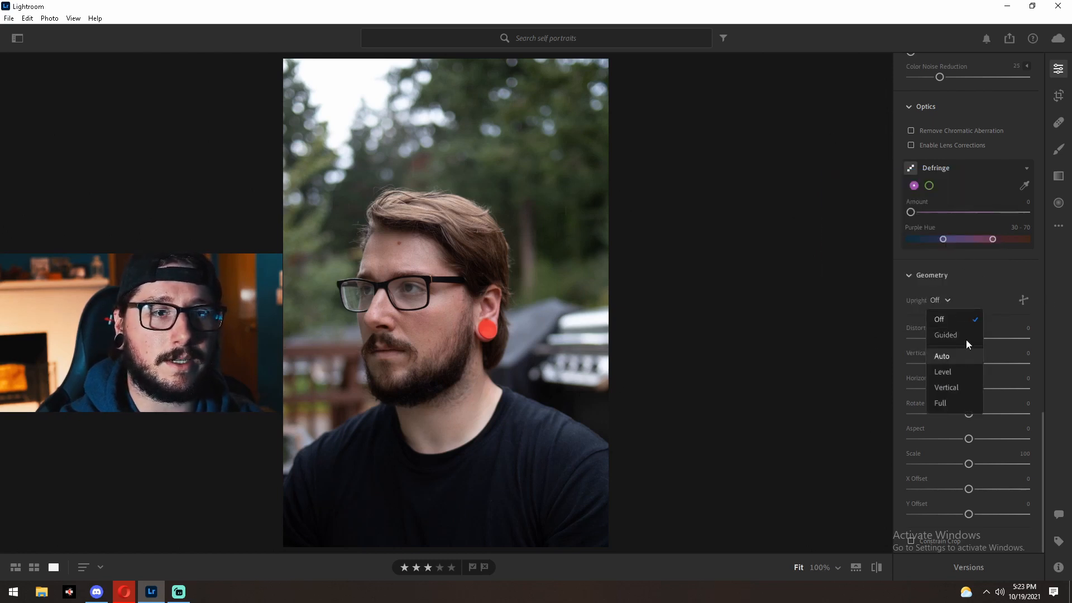
left_click(964, 356)
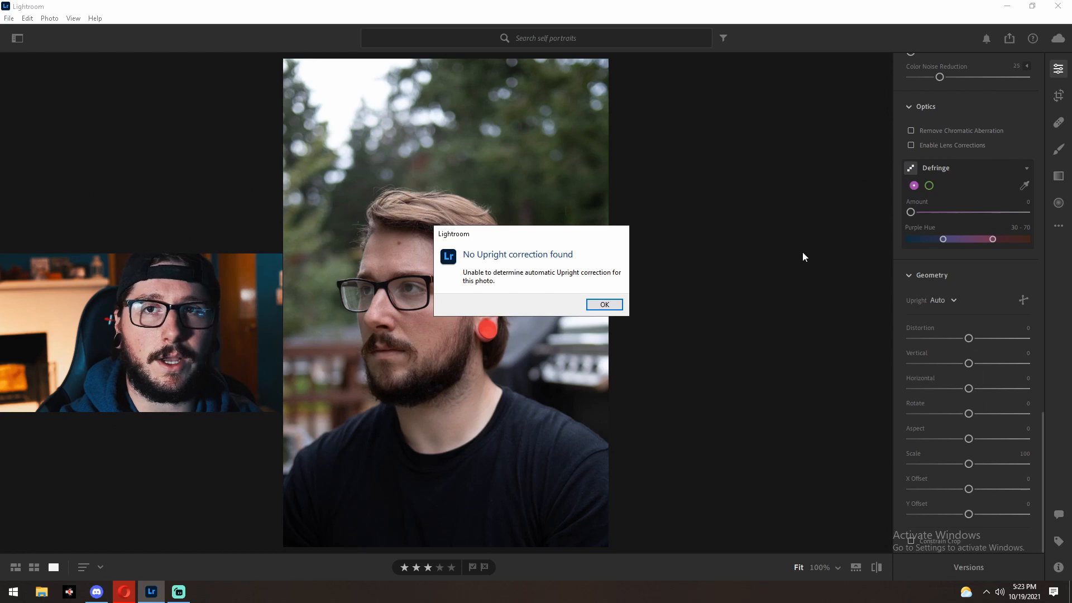
left_click(609, 305)
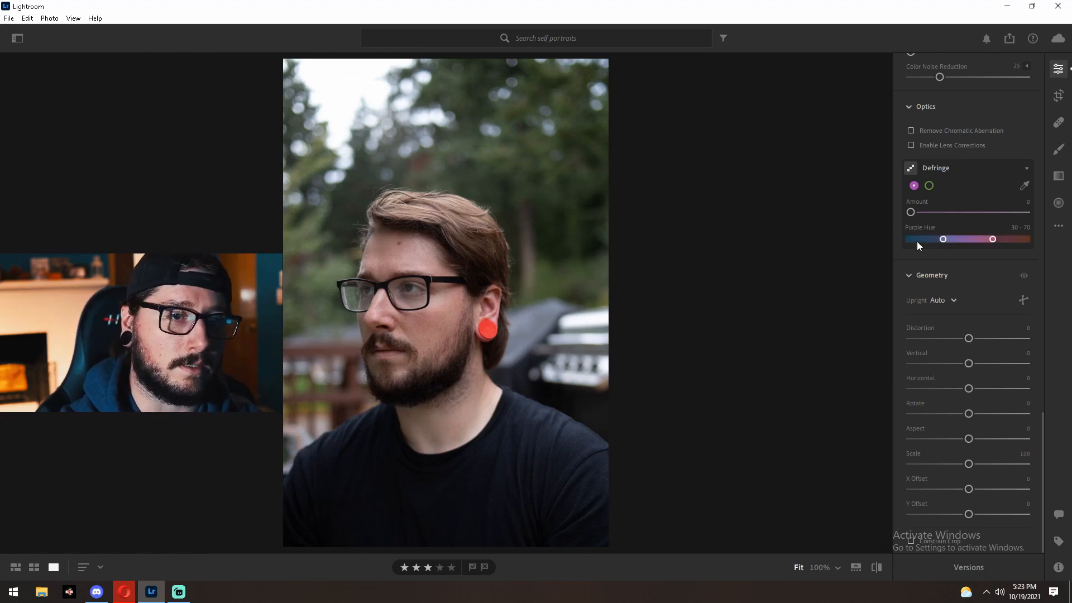
- Toggle chromatic aberration removal on and back off, and enable lens corrections in the Optics settings
scroll(943, 335, "up", 10)
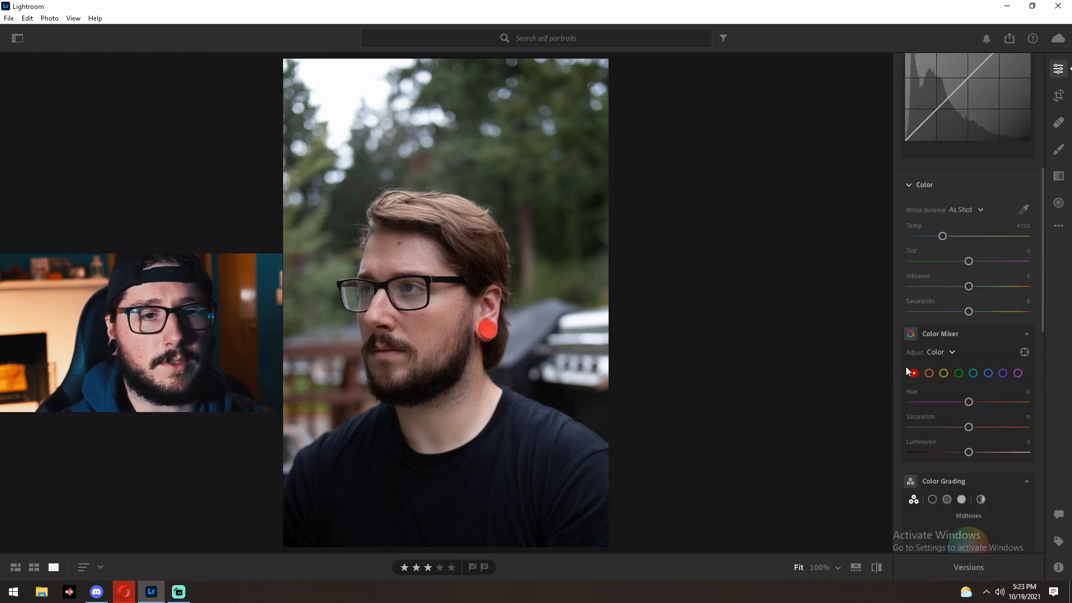
scroll(949, 210, "down", 10)
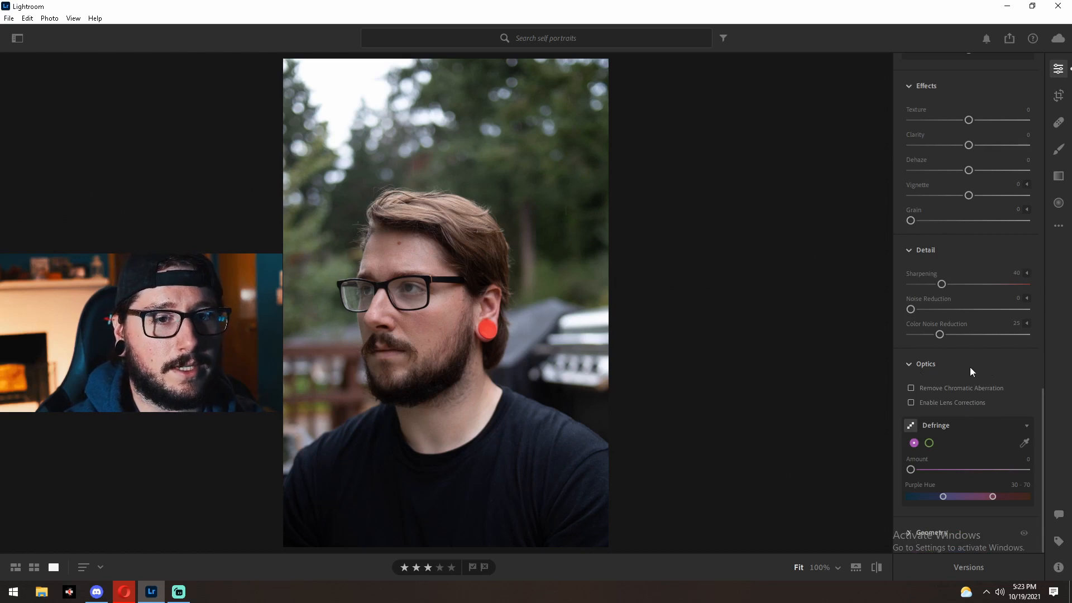
left_click(909, 390)
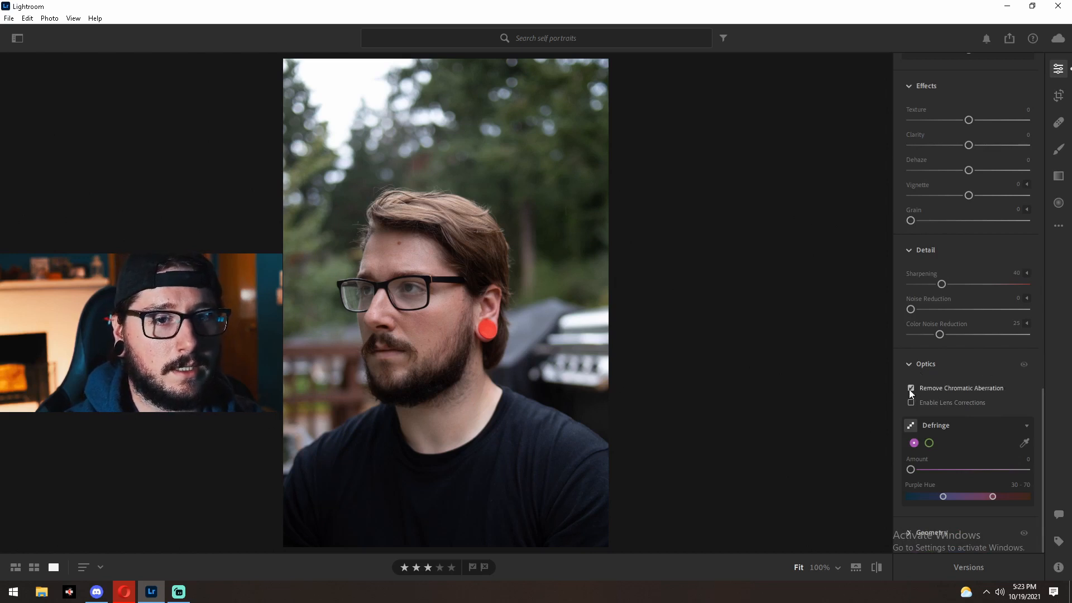
left_click(909, 391)
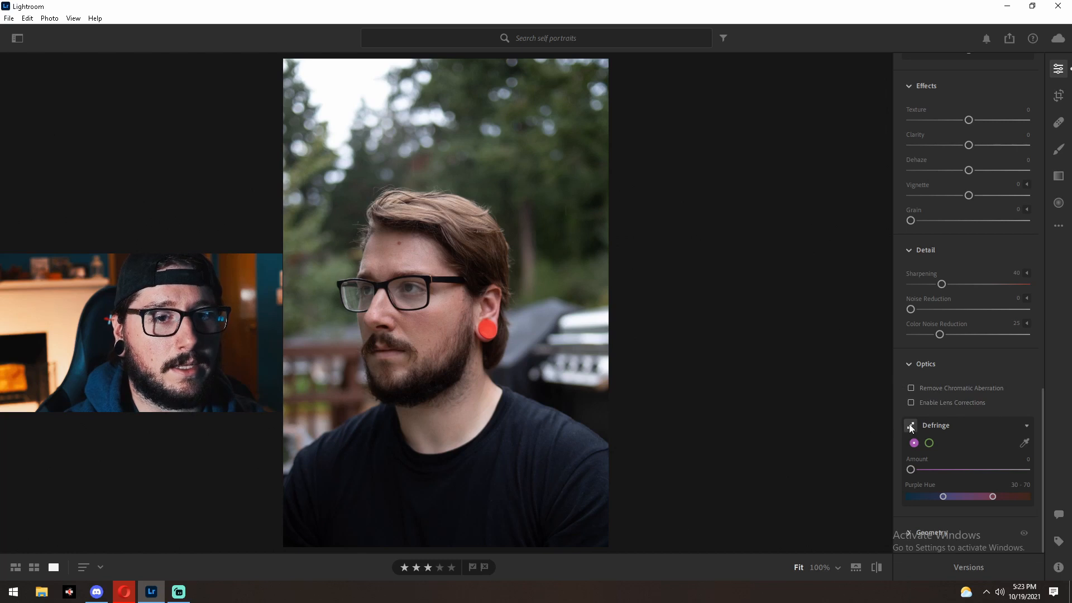
left_click(911, 403)
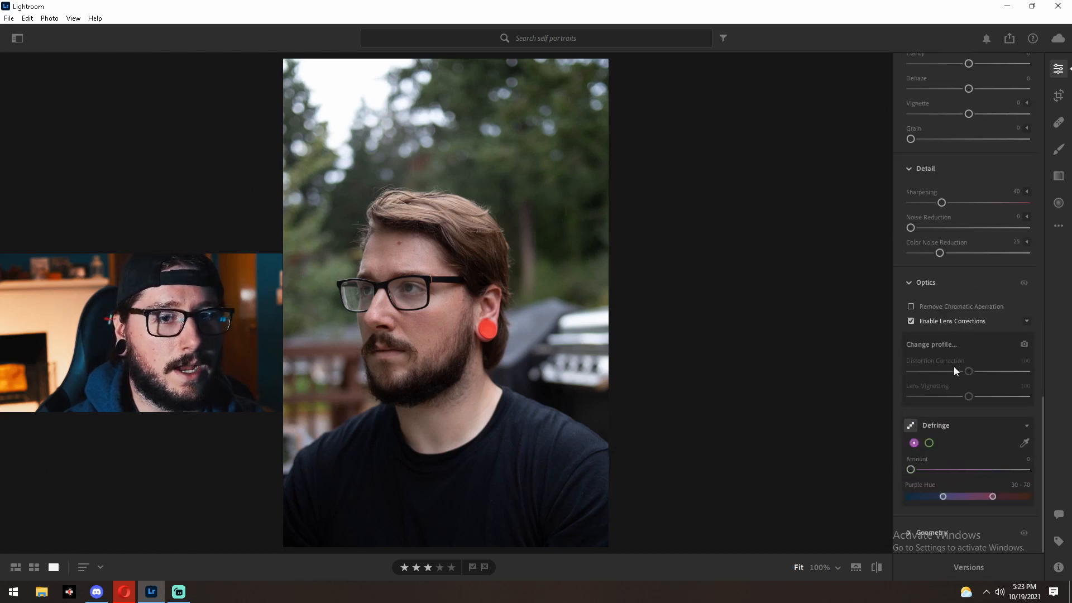
- Open the lens profile selection for the photo and set the lens make to Yongnuo
left_click(944, 349)
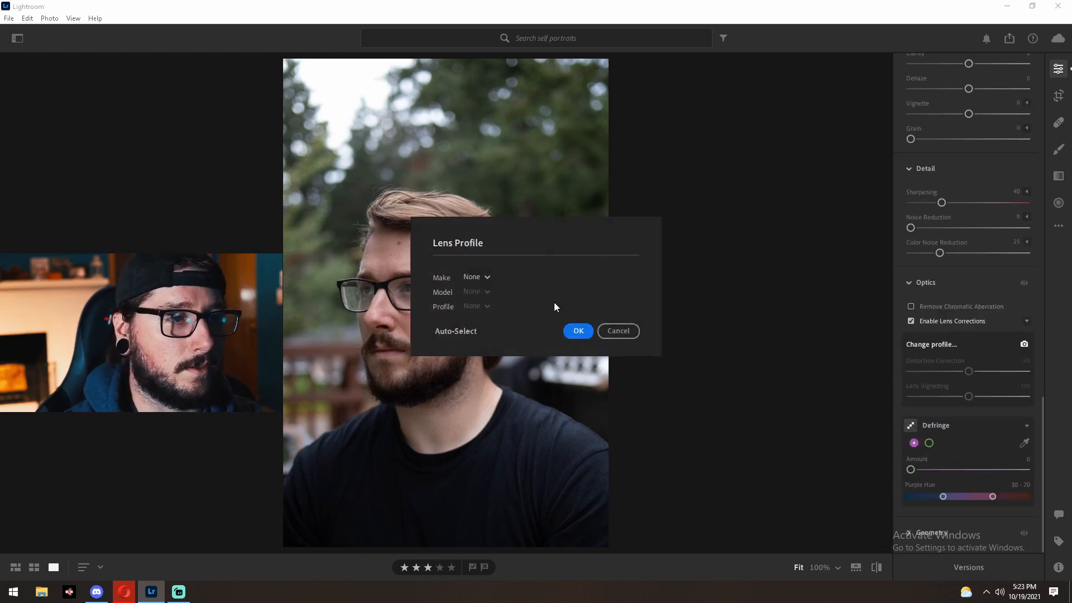
left_click(474, 277)
scroll(486, 313, "down", 10)
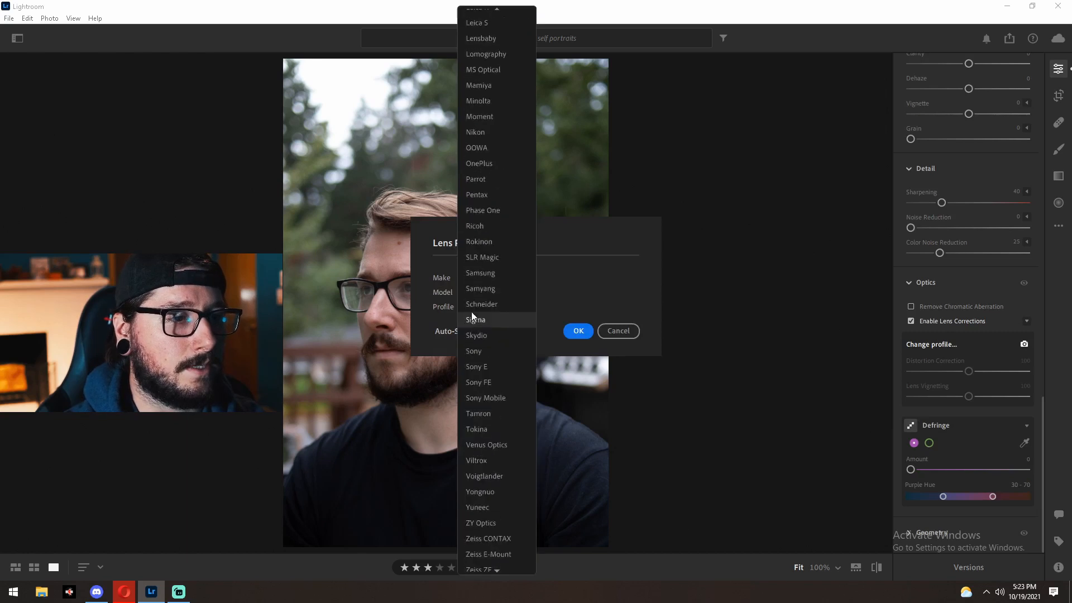
left_click(482, 438)
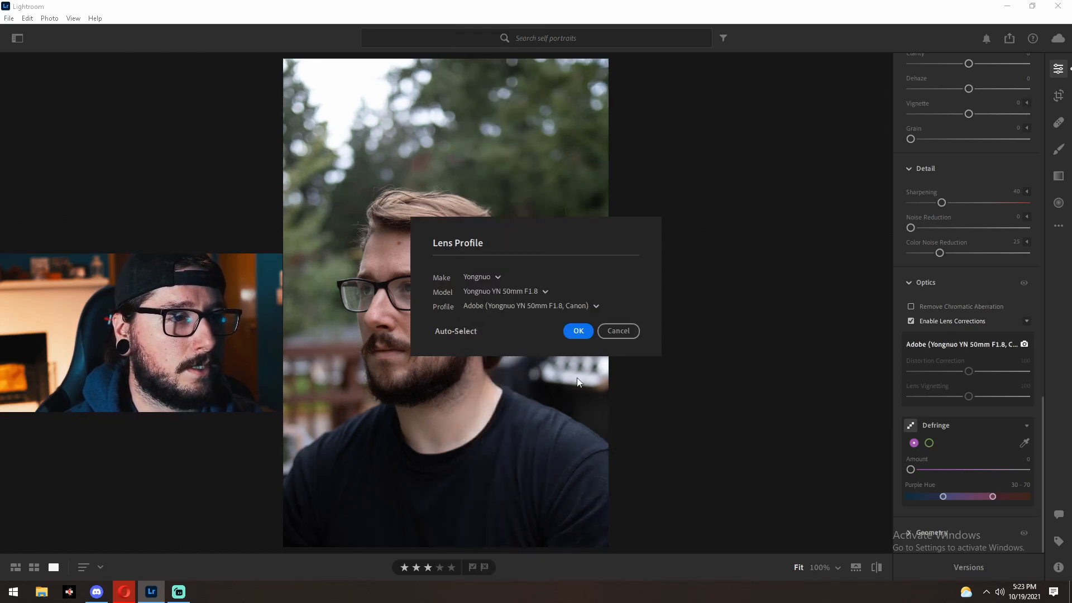
- Compare the two Yongnuo lens models and apply the Yongnuo YN 35mm F2 with its Adobe Canon profile
left_click(521, 293)
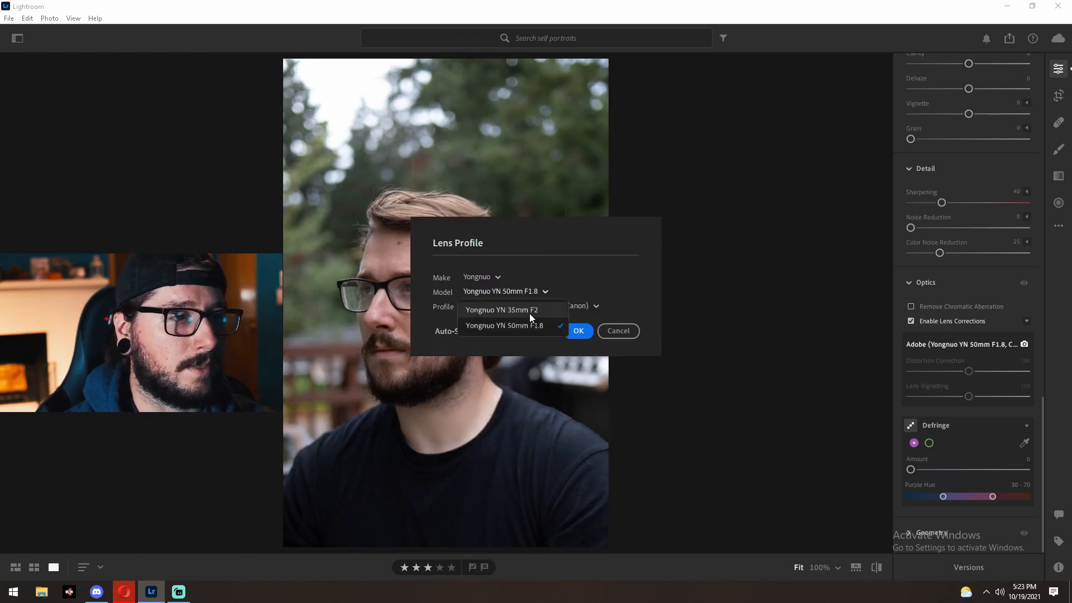
left_click(529, 311)
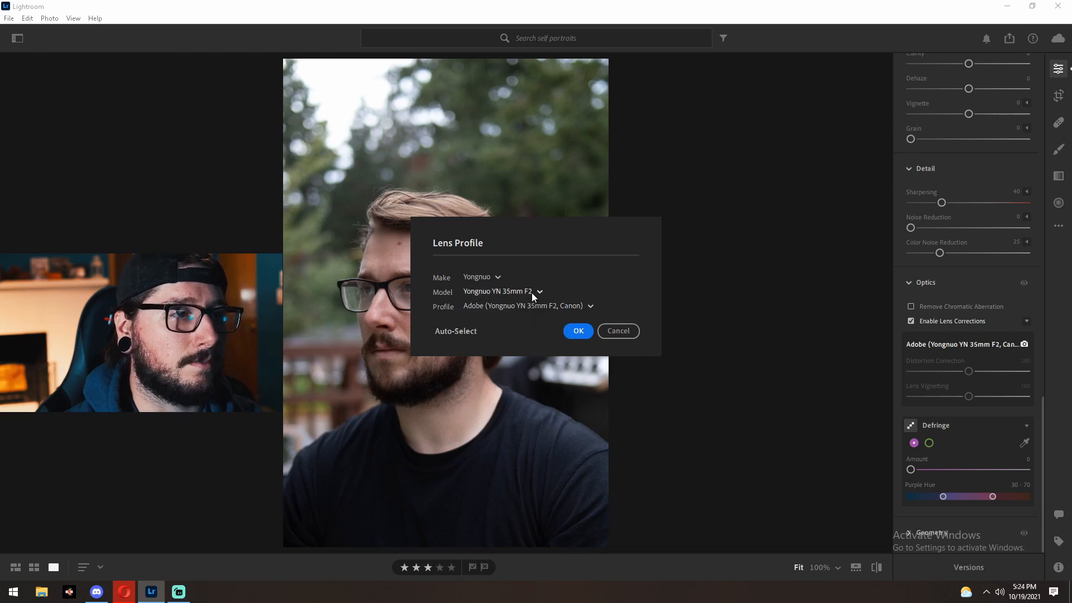
left_click(529, 307)
left_click(529, 326)
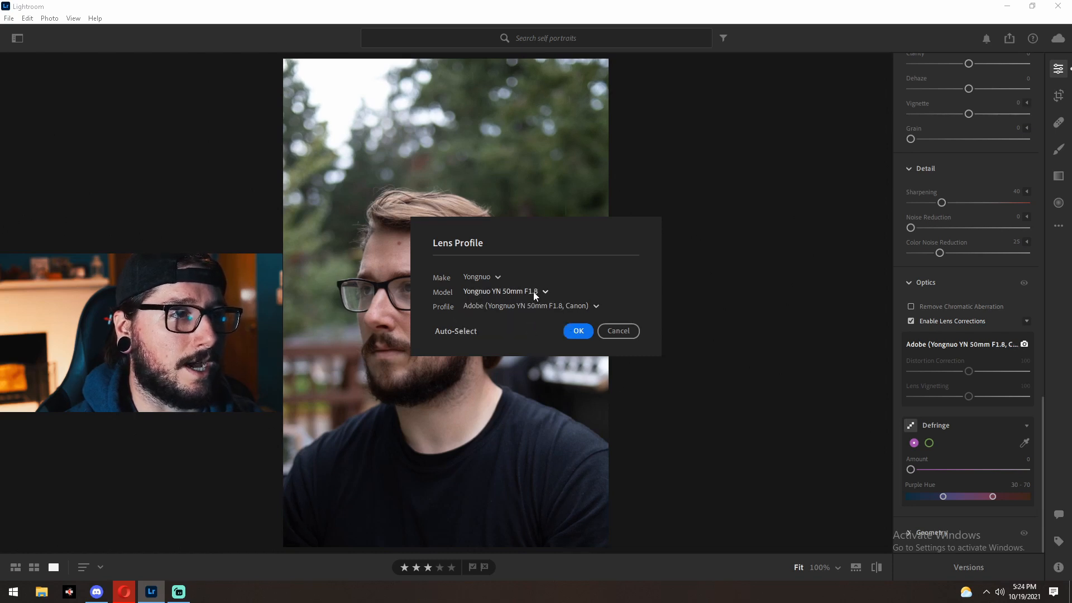
left_click(533, 293)
left_click(534, 316)
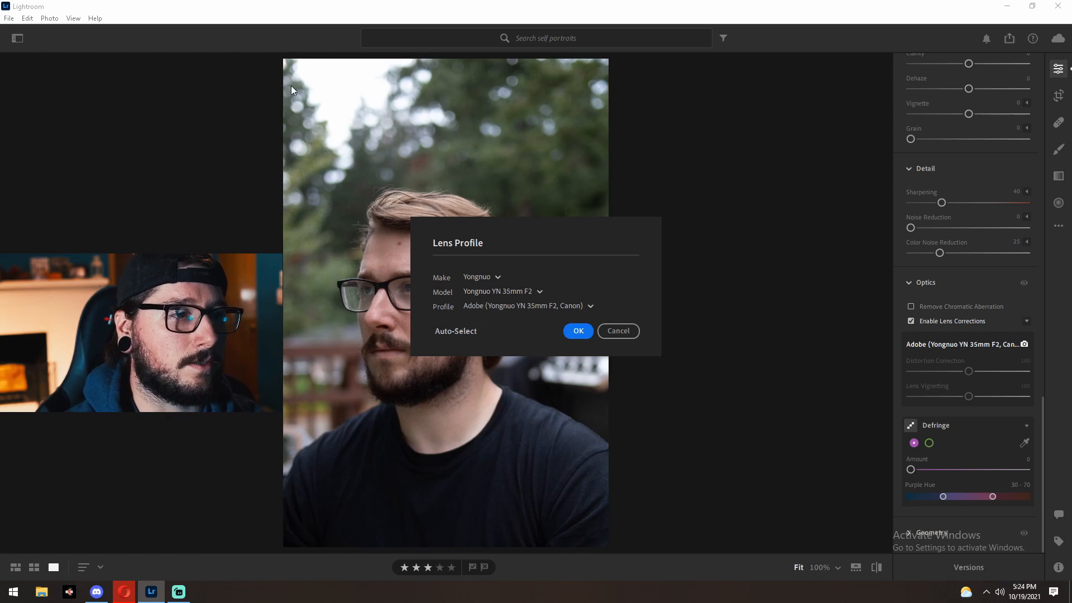
left_click(580, 331)
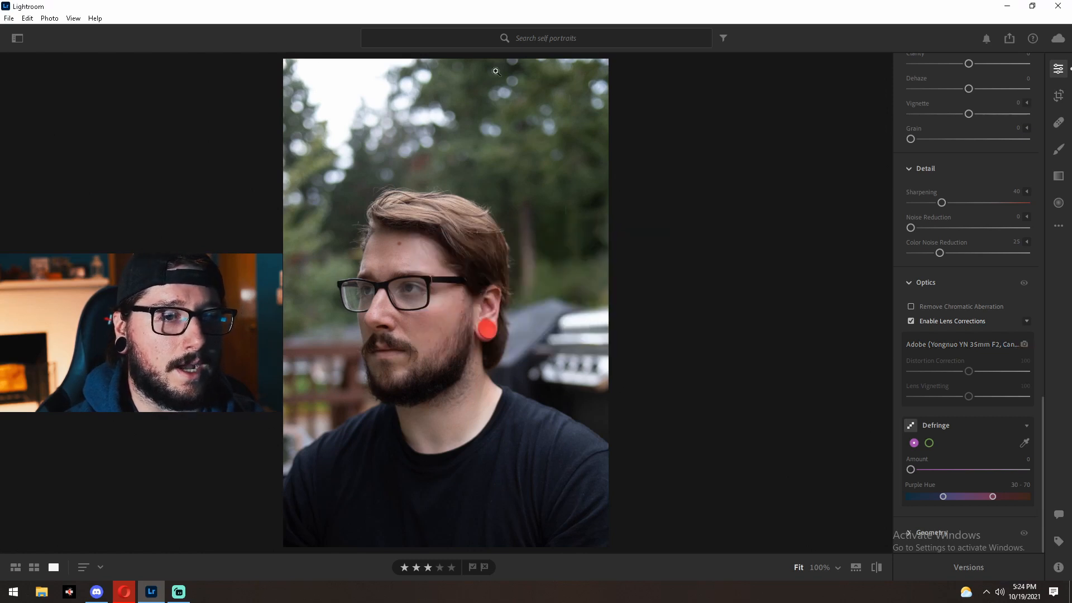
- Examine the hair edges against the background at 100% for color fringing, and return to the full photo view
mouse_move(970, 373)
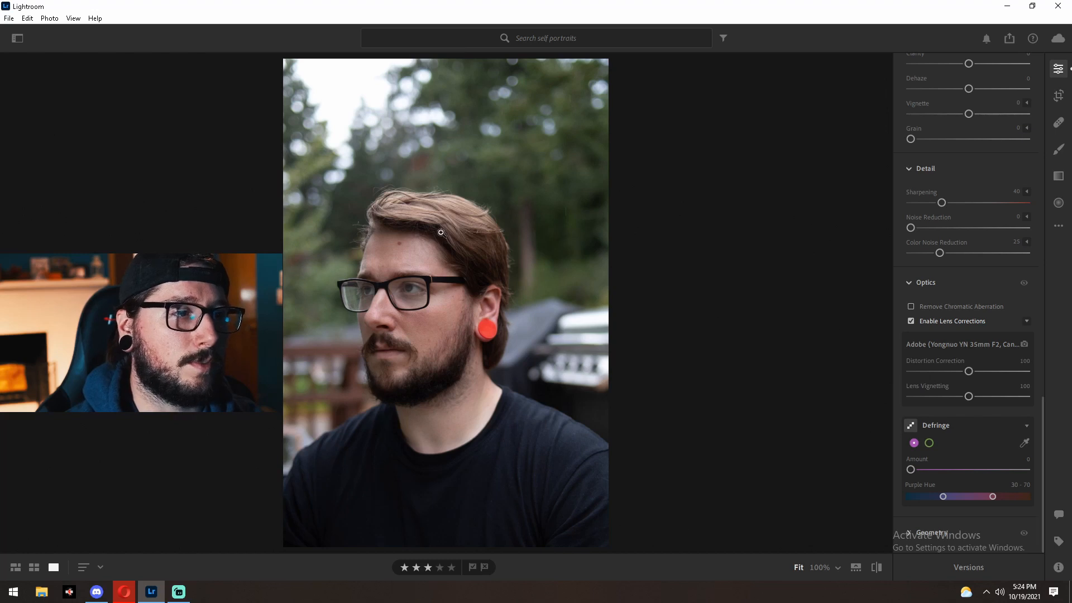
left_click(357, 213)
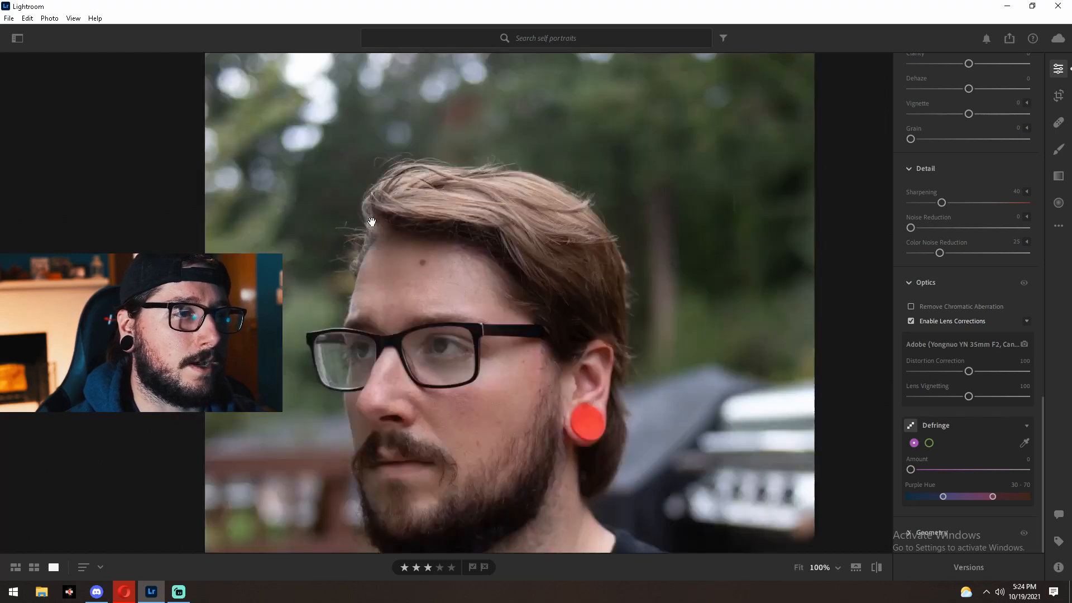
left_click_drag(426, 254, 614, 287)
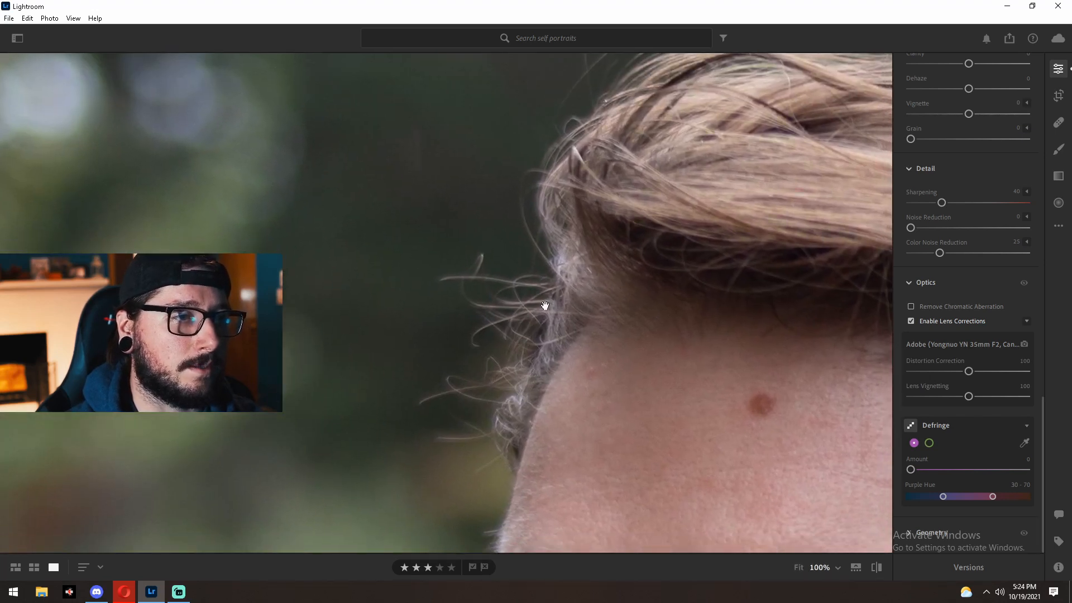
left_click_drag(705, 186, 95, 112)
left_click_drag(783, 299, 464, 413)
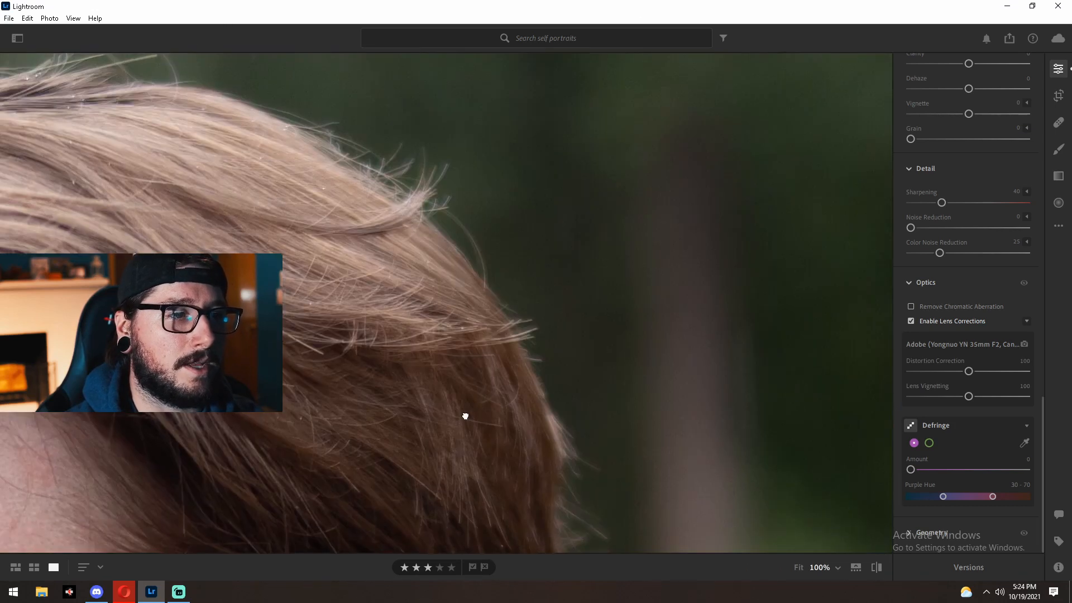
left_click(445, 287)
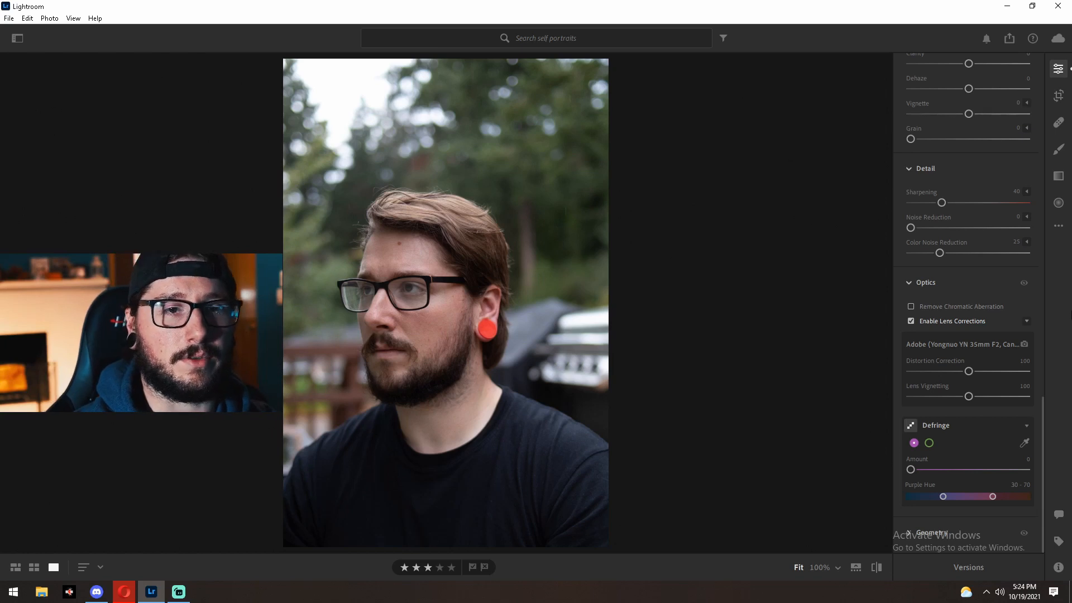
- Start a new preset that includes only the Adobe Color profile, Optics and Geometry settings
scroll(994, 346, "up", 6)
scroll(1000, 324, "up", 8)
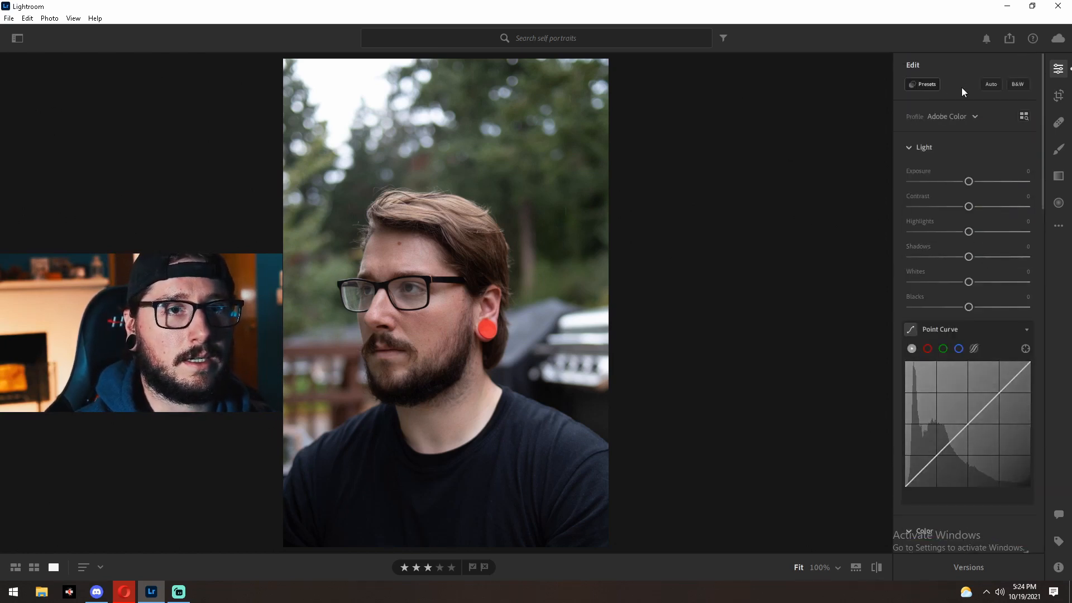
left_click(923, 85)
left_click(864, 69)
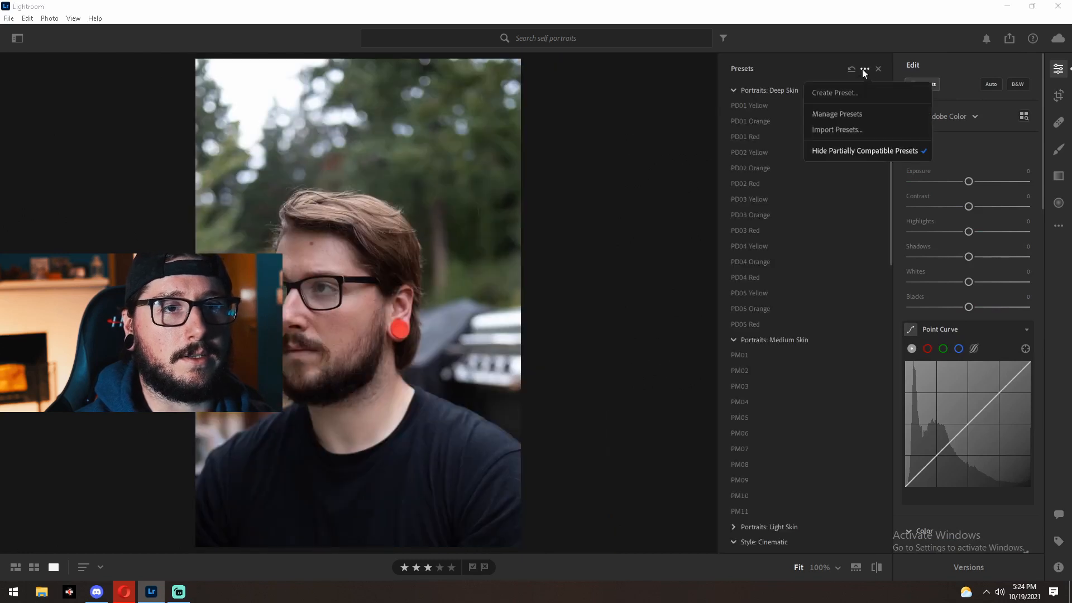
left_click(846, 91)
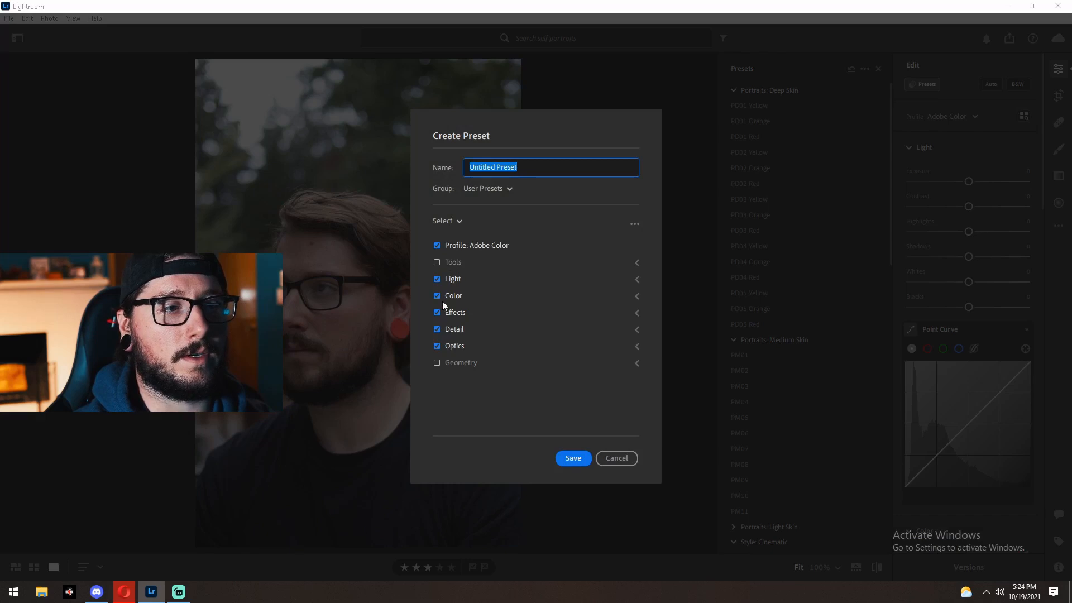
left_click(437, 347)
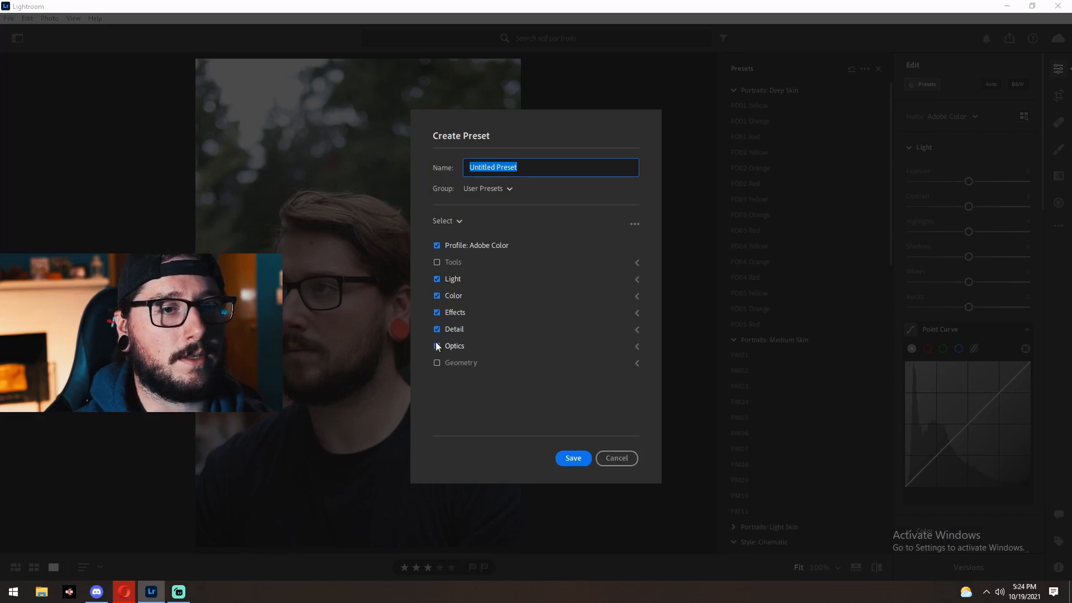
left_click(437, 330)
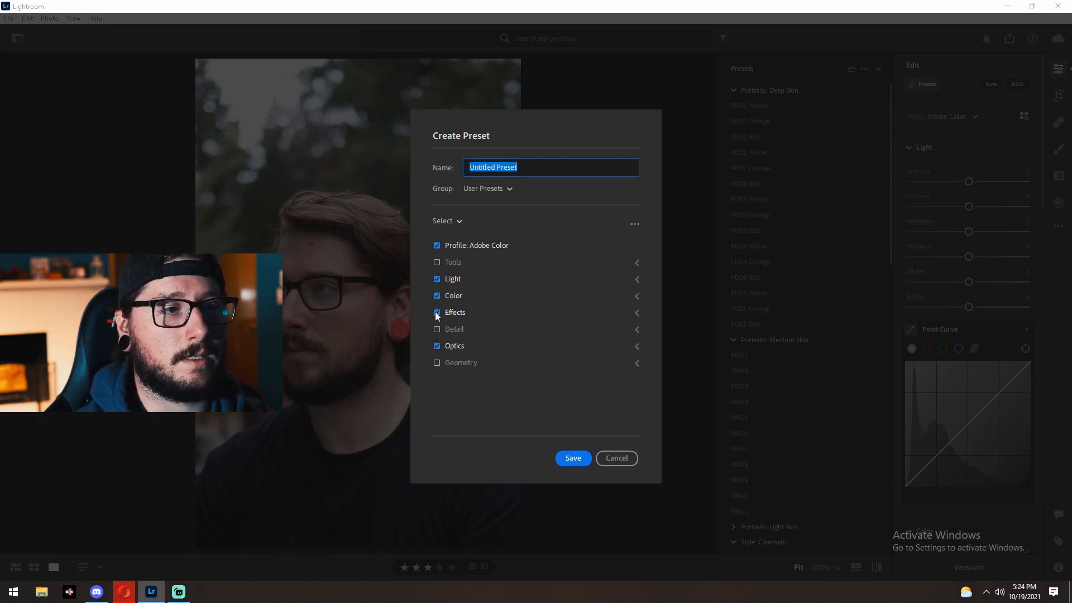
left_click(436, 294)
left_click(436, 281)
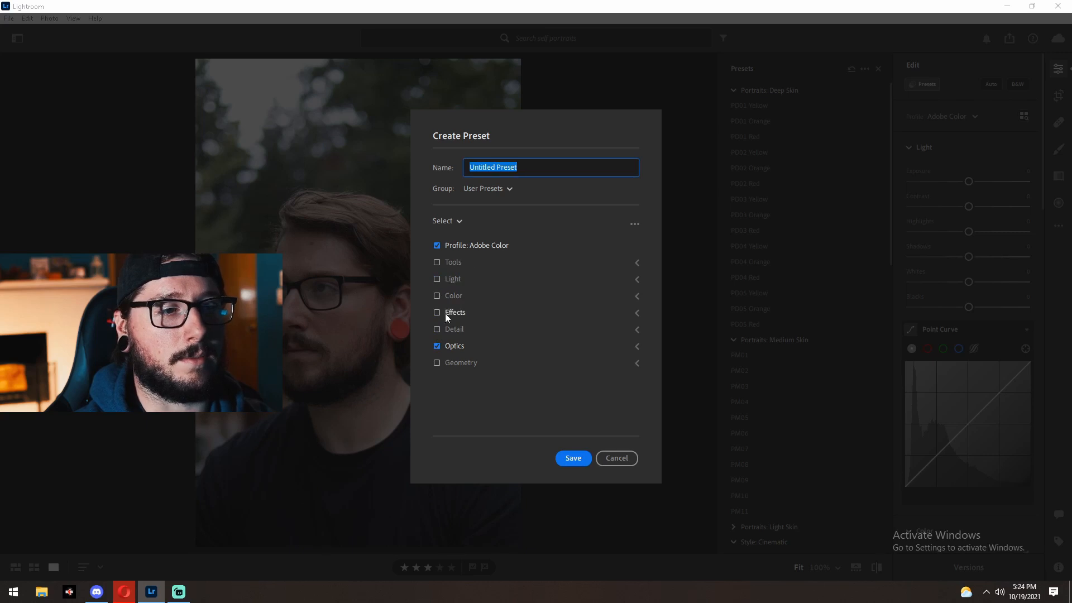
left_click(437, 363)
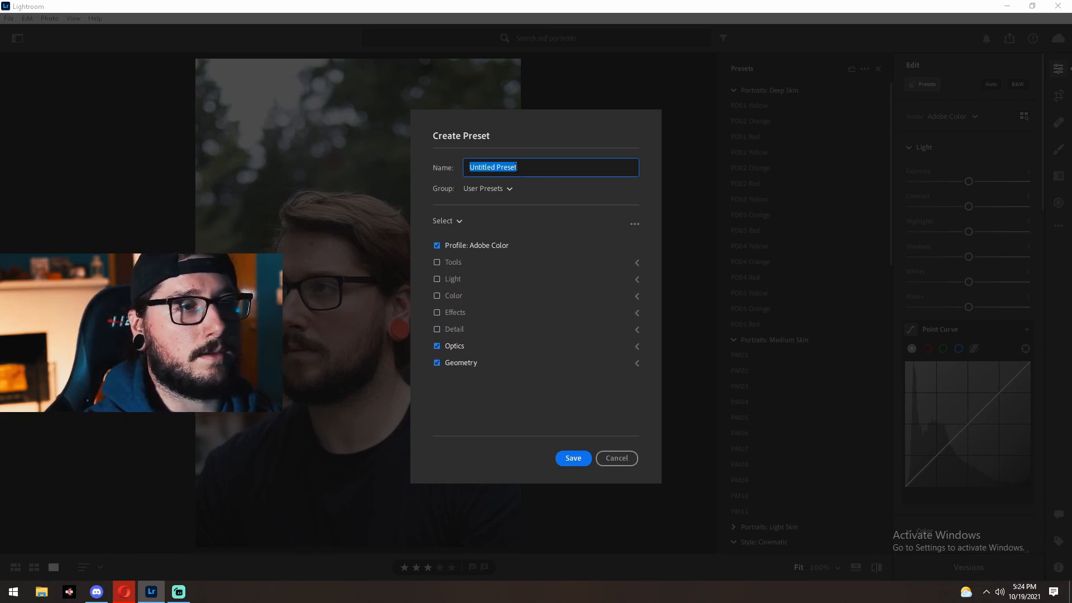
type("Base ")
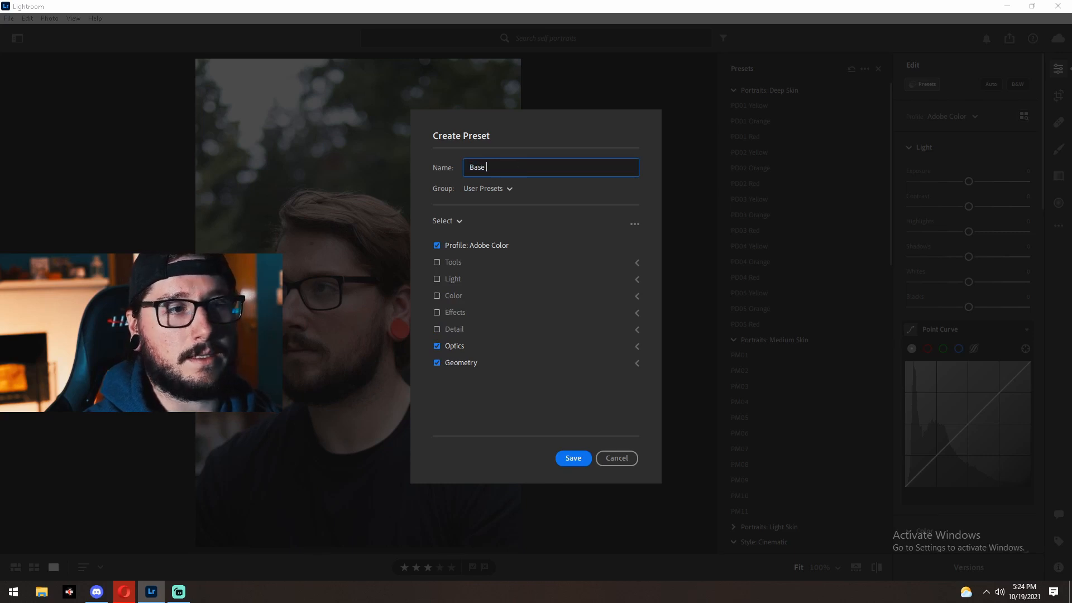
type("preset")
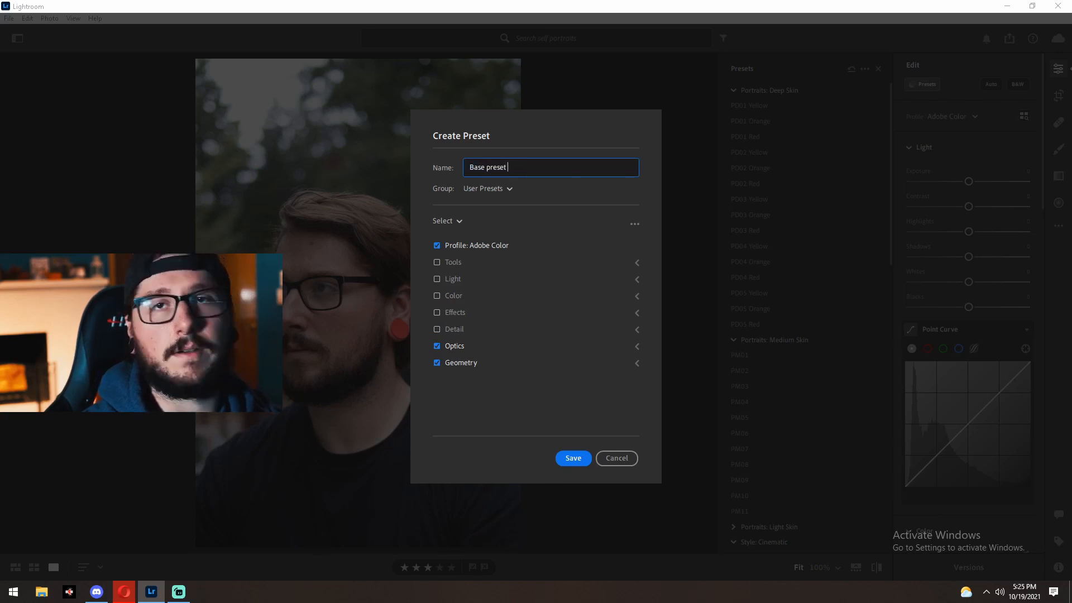
type(" for th")
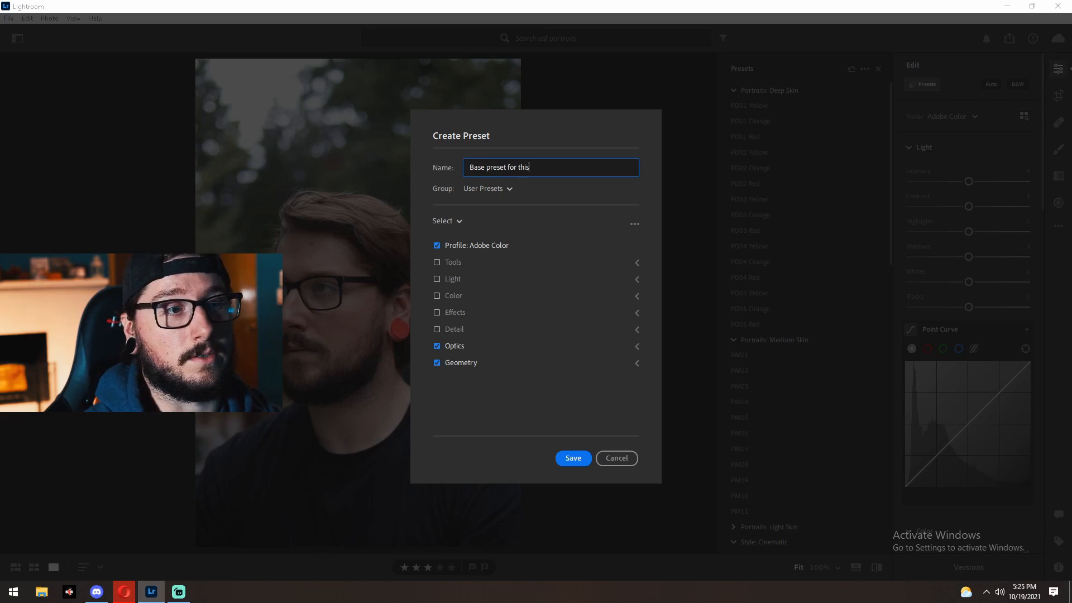
type("is")
key("BackSpace")
key("BackSpace")
key("BackSpace")
key("BackSpace")
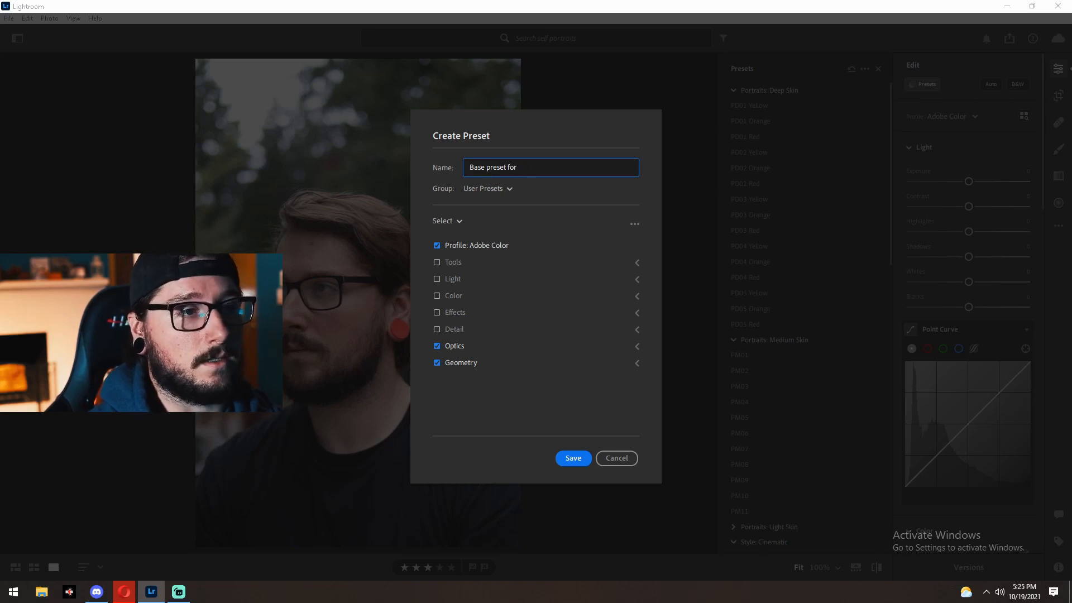
type("yongunuo")
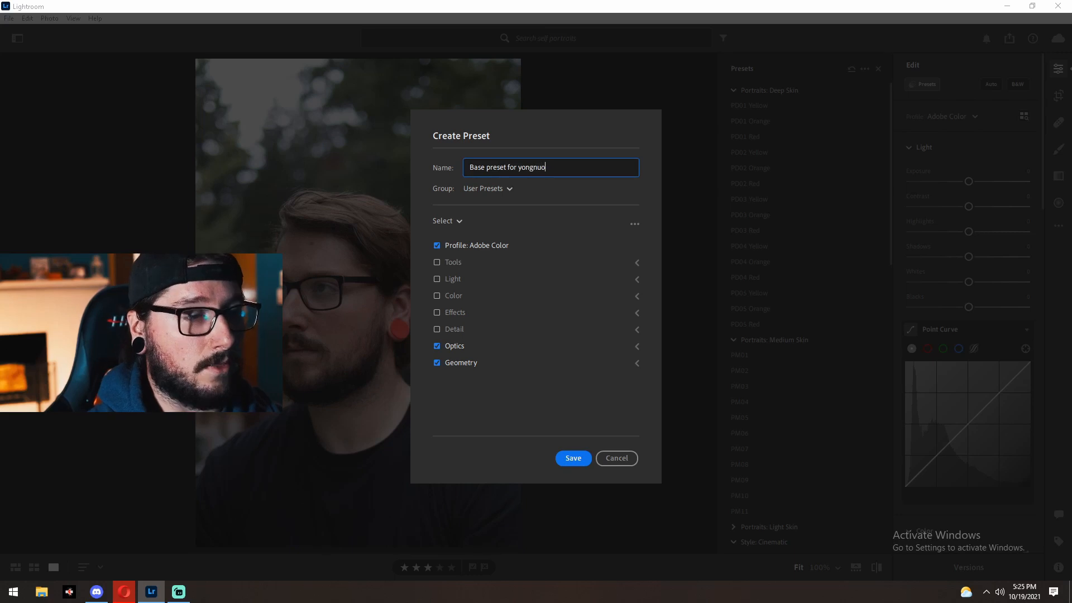
type(" 35mm")
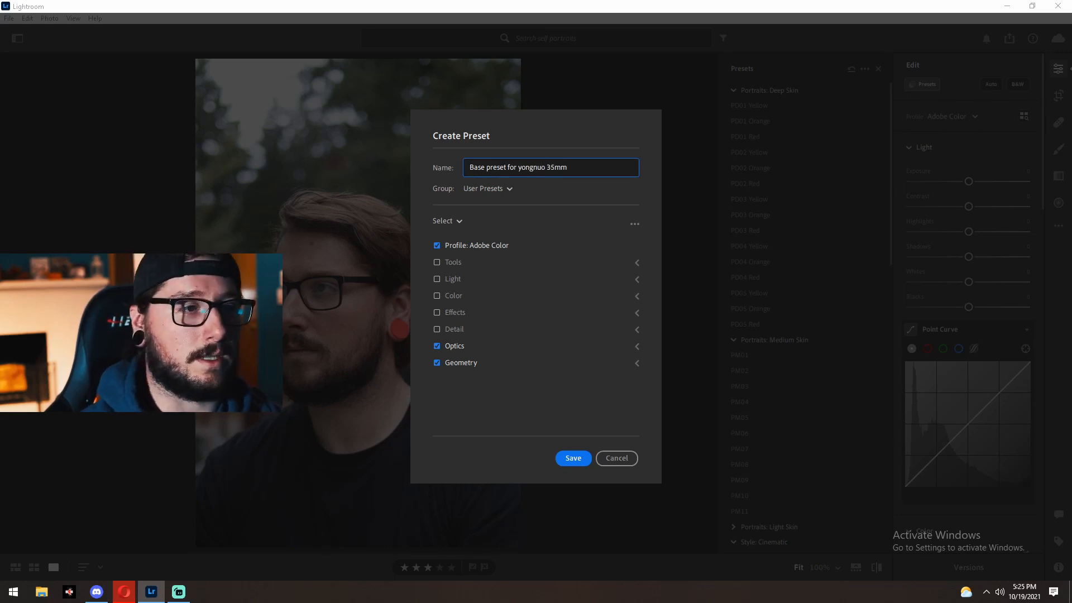
key("BackSpace")
key("BackSpace")
key("BackSpace")
key("BackSpace")
key("BackSpace")
key("BackSpace")
key("BackSpace")
key("BackSpace")
key("BackSpace")
key("BackSpace")
key("BackSpace")
key("BackSpace")
key("BackSpace")
key("BackSpace")
key("BackSpace")
key("BackSpace")
key("BackSpace")
key("BackSpace")
key("BackSpace")
key("BackSpace")
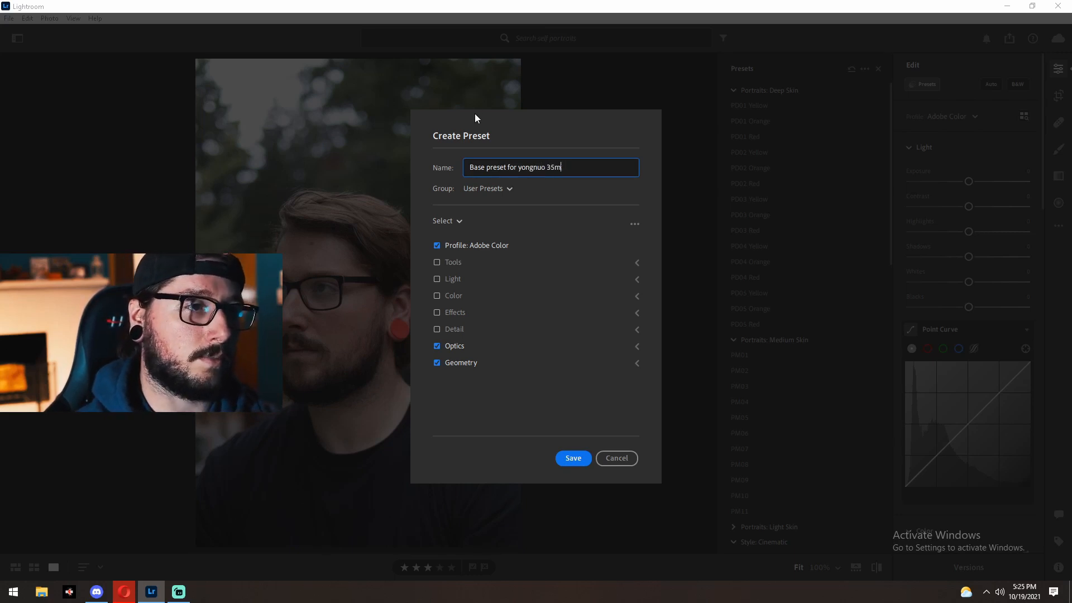
key("BackSpace")
key("BackSpace")
key("BackSpace")
key("BackSpace")
key("BackSpace")
key("BackSpace")
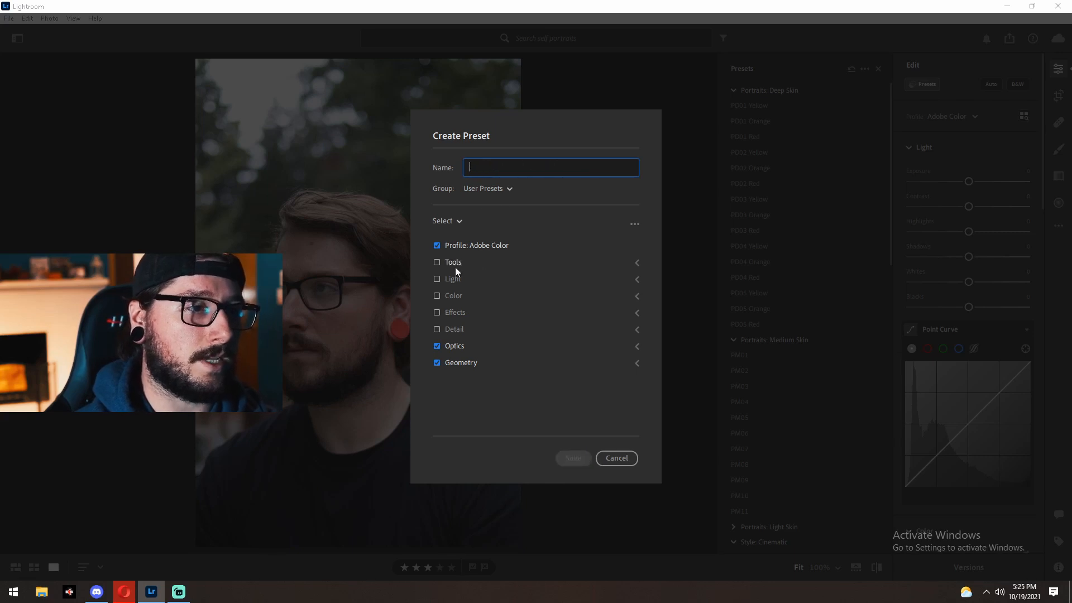
left_click(437, 246)
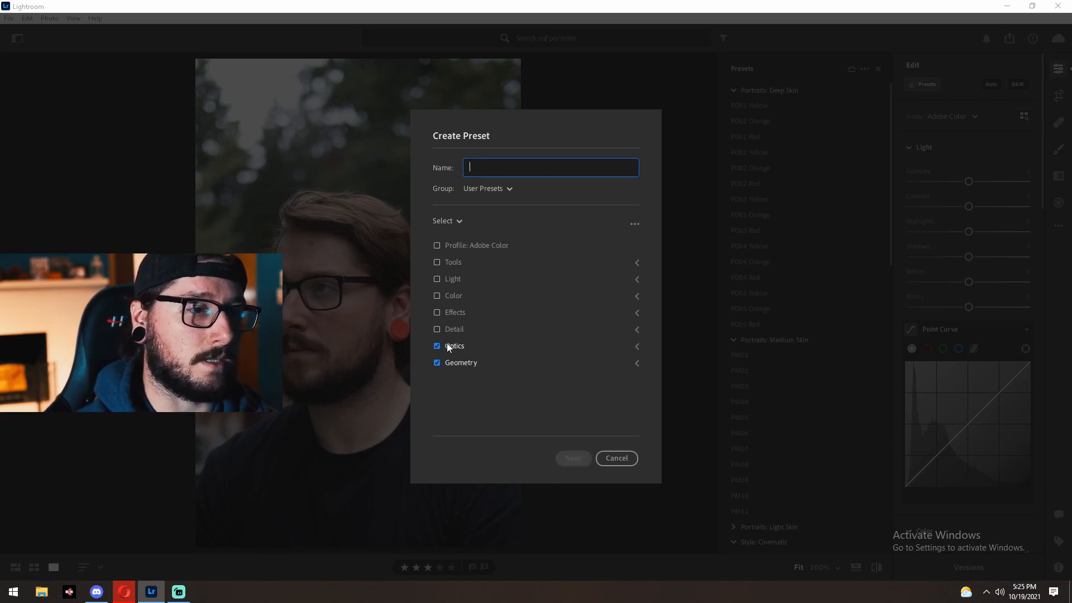
left_click(612, 463)
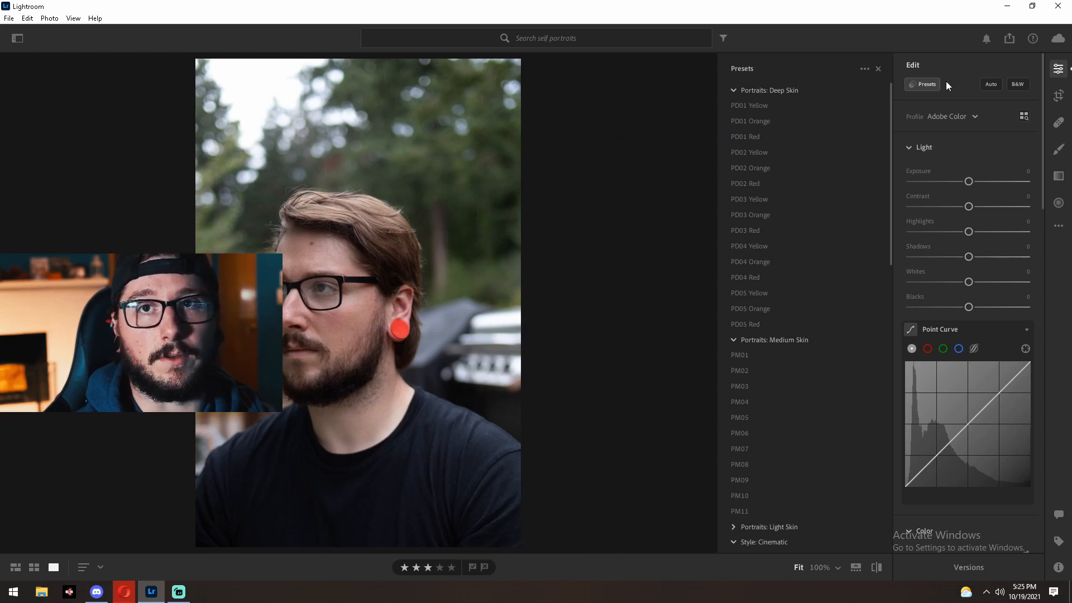
left_click(879, 69)
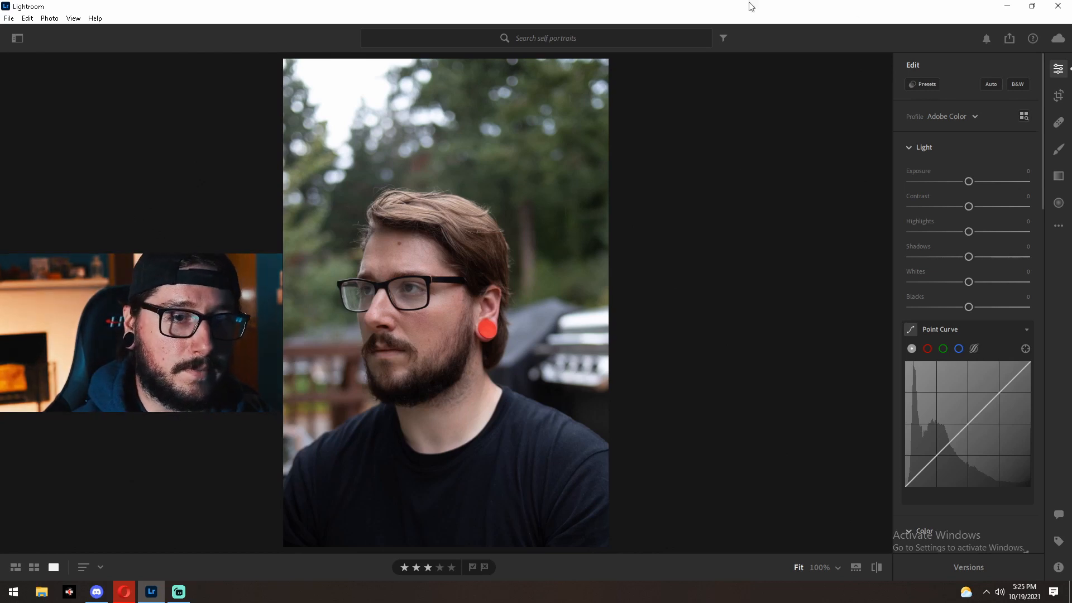
- Sample the white balance from the background at the edge of the sky and set the temperature to 5031
scroll(946, 210, "down", 5)
scroll(948, 213, "down", 3)
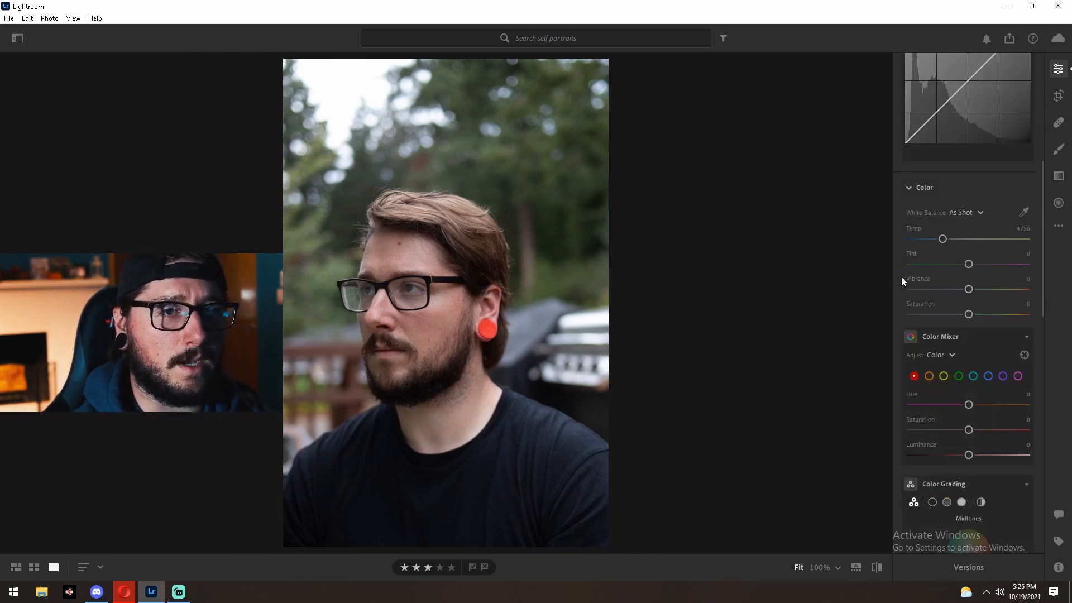
left_click(1024, 212)
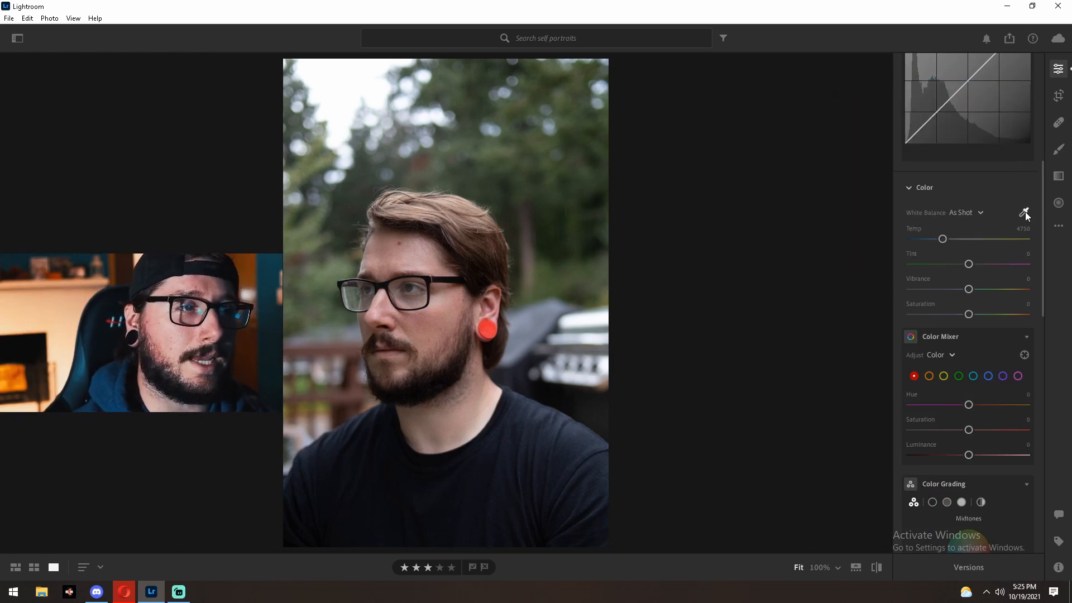
left_click(403, 111)
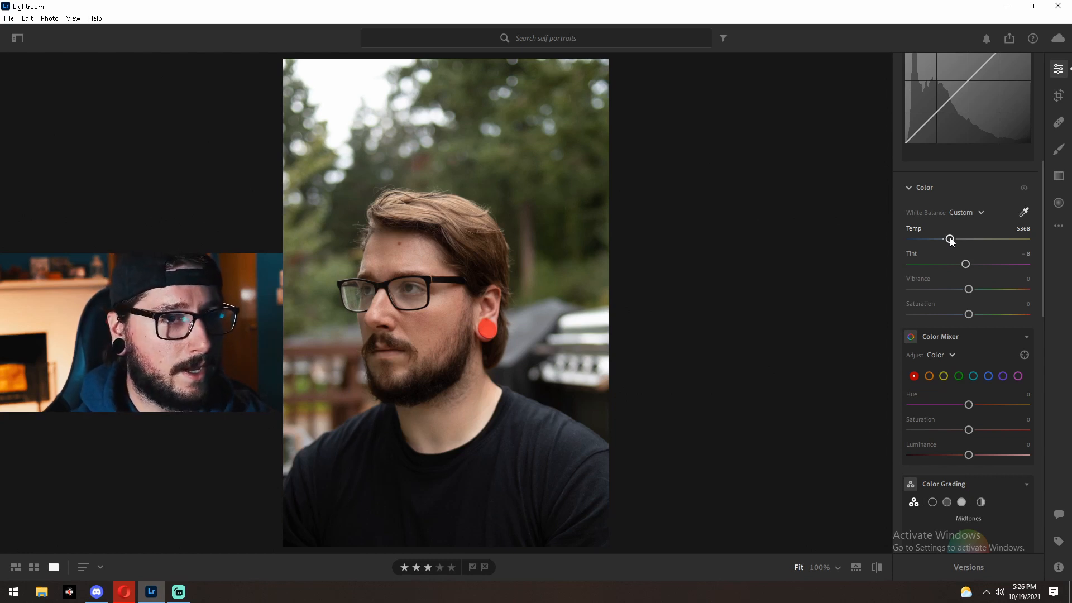
left_click_drag(951, 241, 948, 242)
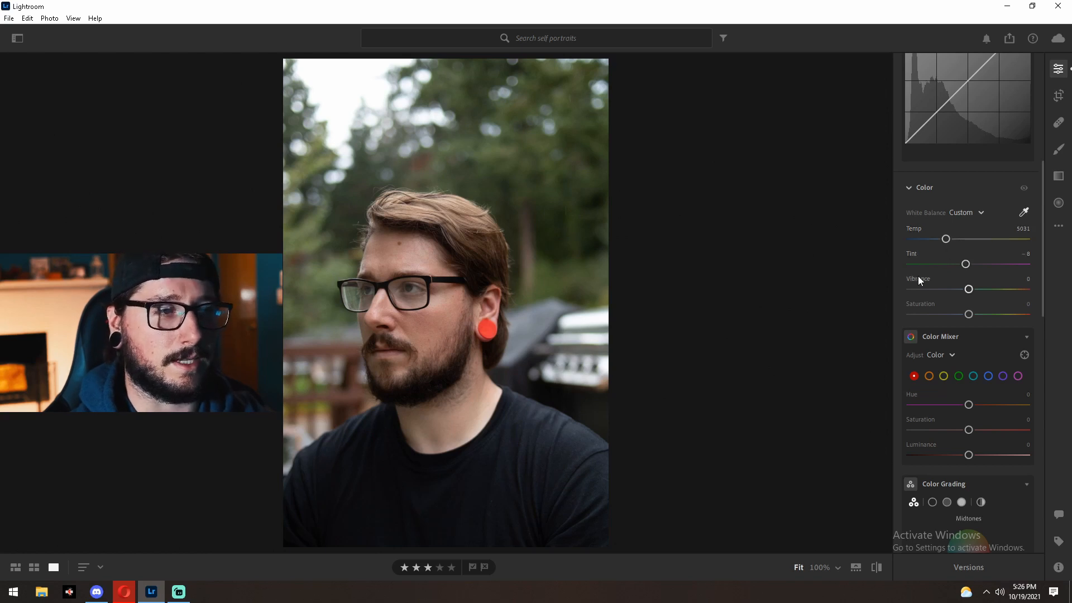
- Set the portrait's Exposure to -0.34 and Contrast to +17
scroll(991, 339, "up", 2)
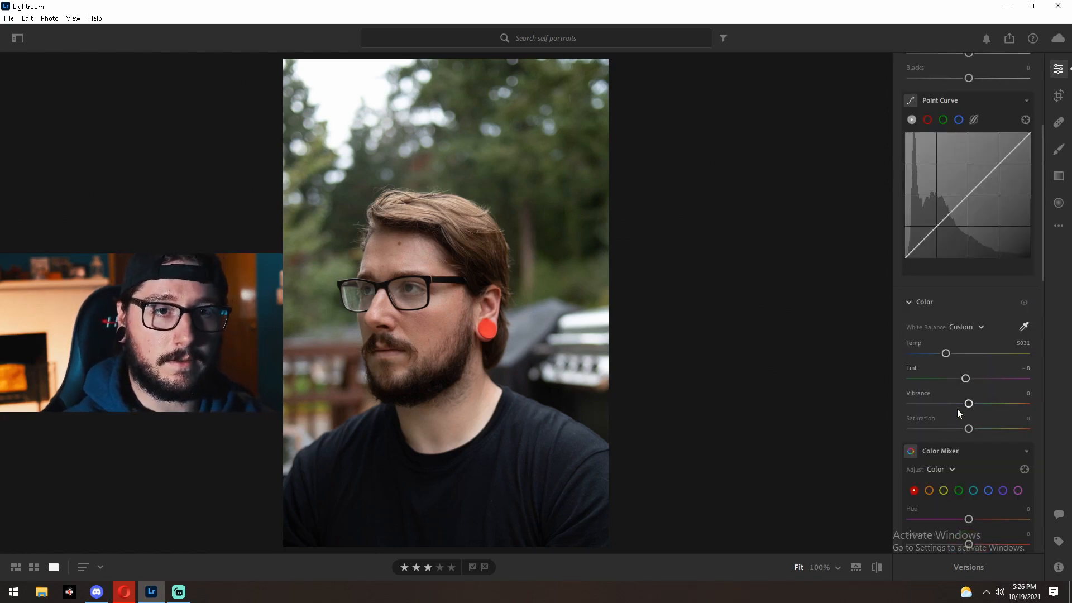
scroll(957, 413, "up", 2)
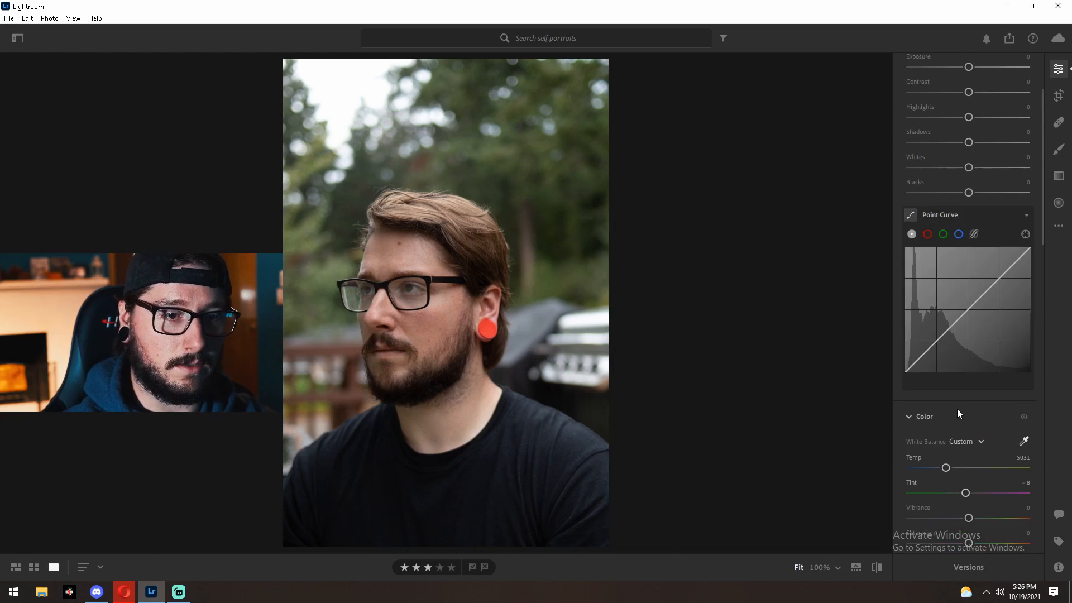
scroll(966, 457, "up", 2)
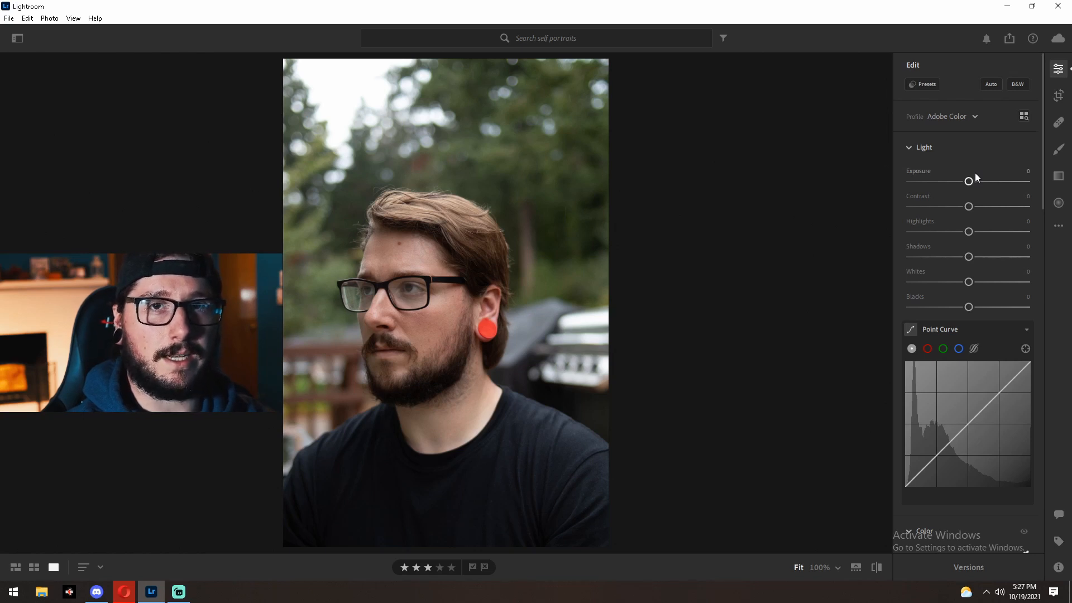
mouse_move(972, 179)
left_mouse_down()
mouse_move(960, 182)
mouse_move(1041, 182)
mouse_move(965, 185)
left_mouse_up()
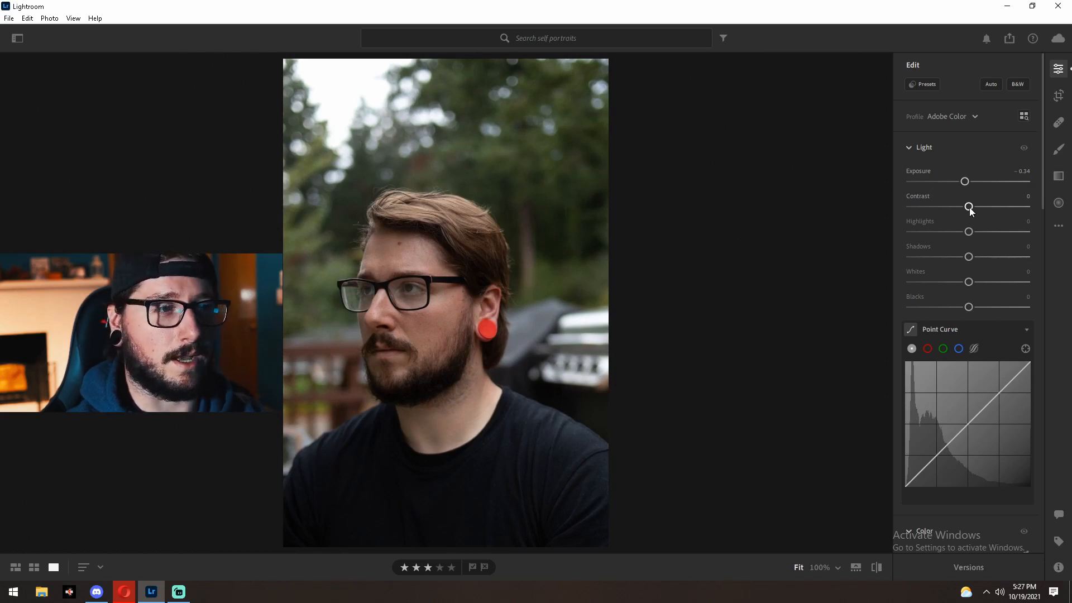
mouse_move(970, 209)
left_mouse_down()
mouse_move(1070, 202)
mouse_move(976, 195)
mouse_move(1041, 196)
mouse_move(980, 210)
mouse_move(1037, 206)
mouse_move(983, 212)
left_mouse_up()
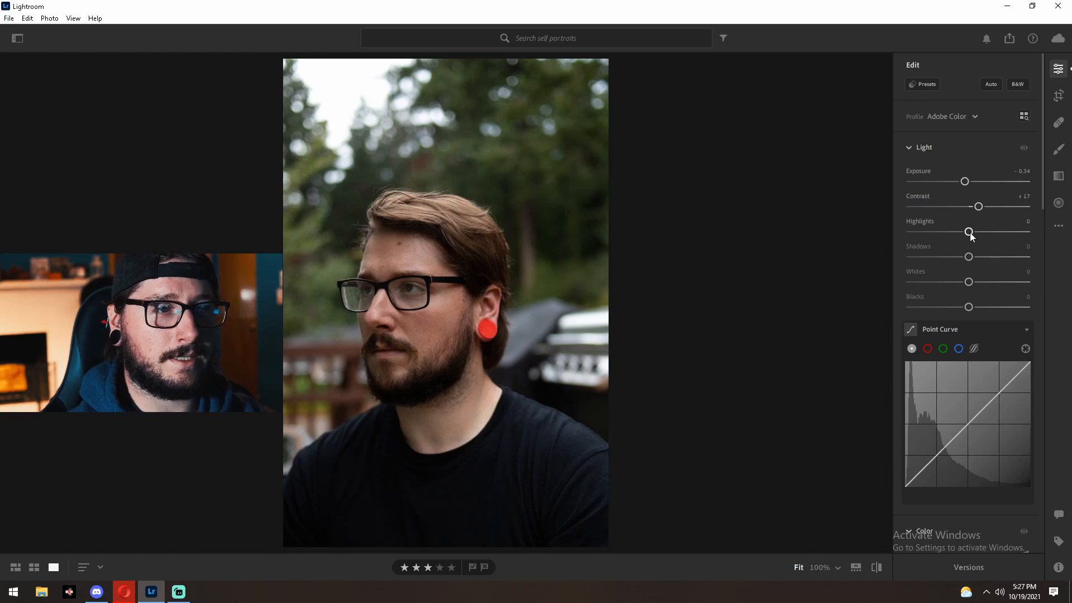
- Set the Highlights to -1 and the Shadows to -55
mouse_move(971, 235)
left_mouse_down()
mouse_move(983, 233)
mouse_move(950, 237)
mouse_move(968, 234)
left_mouse_up()
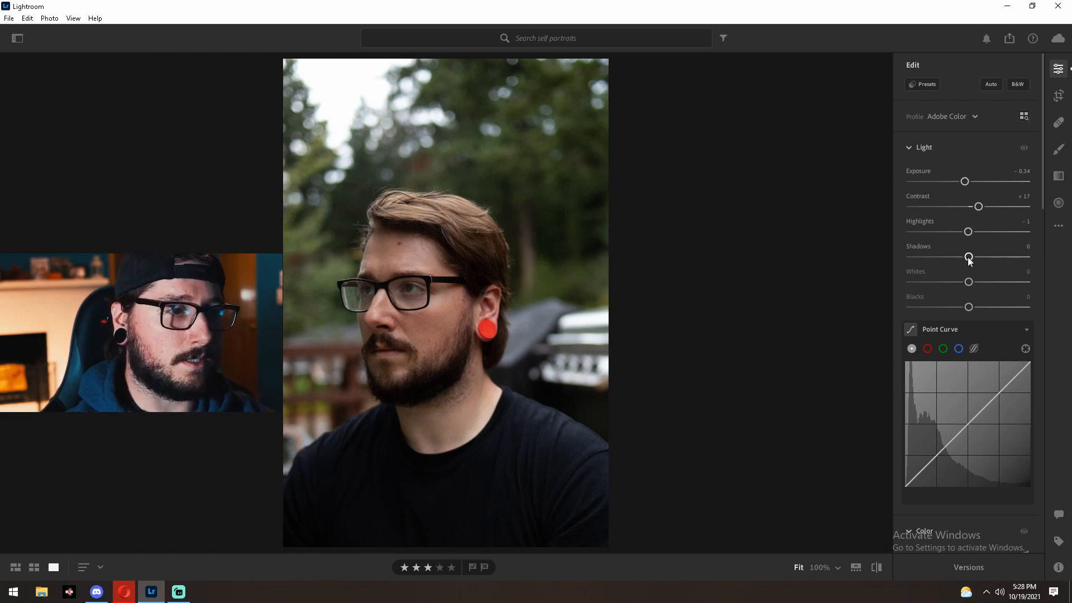
left_click_drag(970, 259, 939, 271)
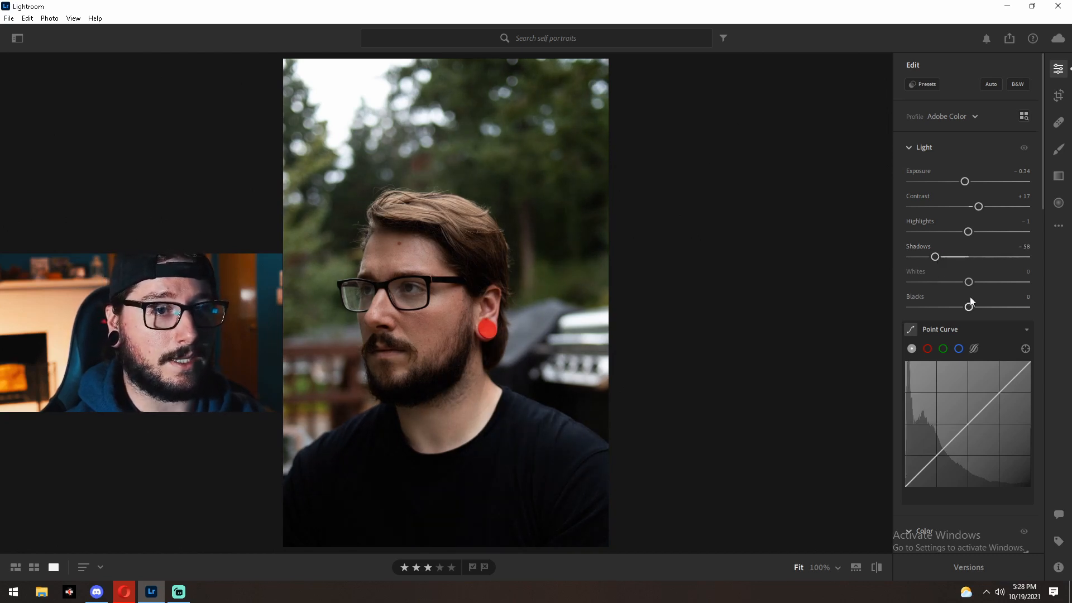
left_click_drag(946, 259, 938, 261)
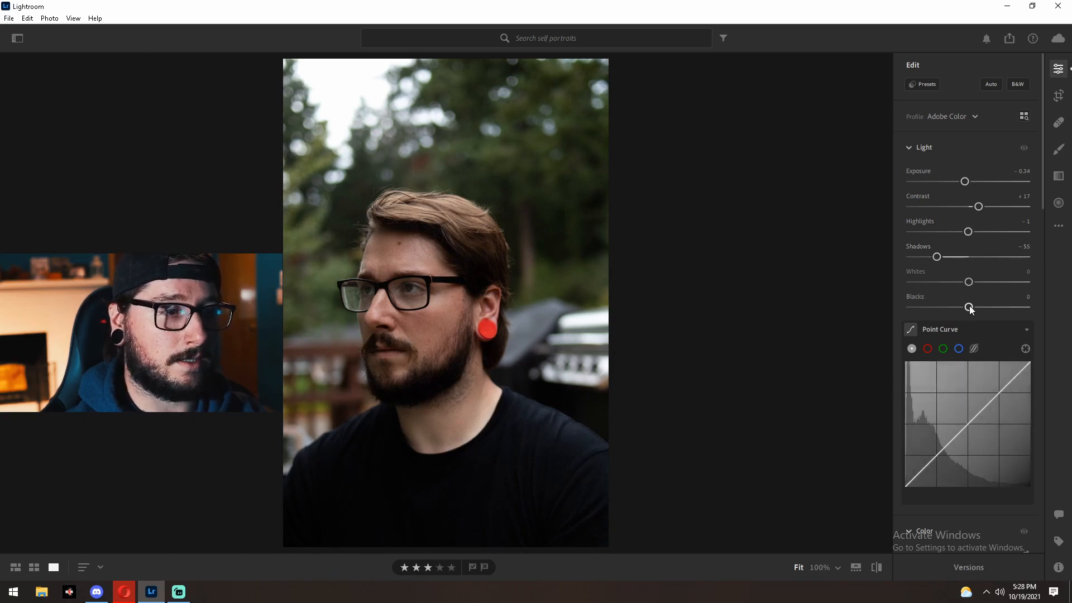
- Set the Blacks to -9 and the Whites to +100, checking the skin on the forehead at 100% zoom
mouse_move(969, 307)
left_mouse_down()
mouse_move(1001, 306)
mouse_move(964, 308)
left_mouse_up()
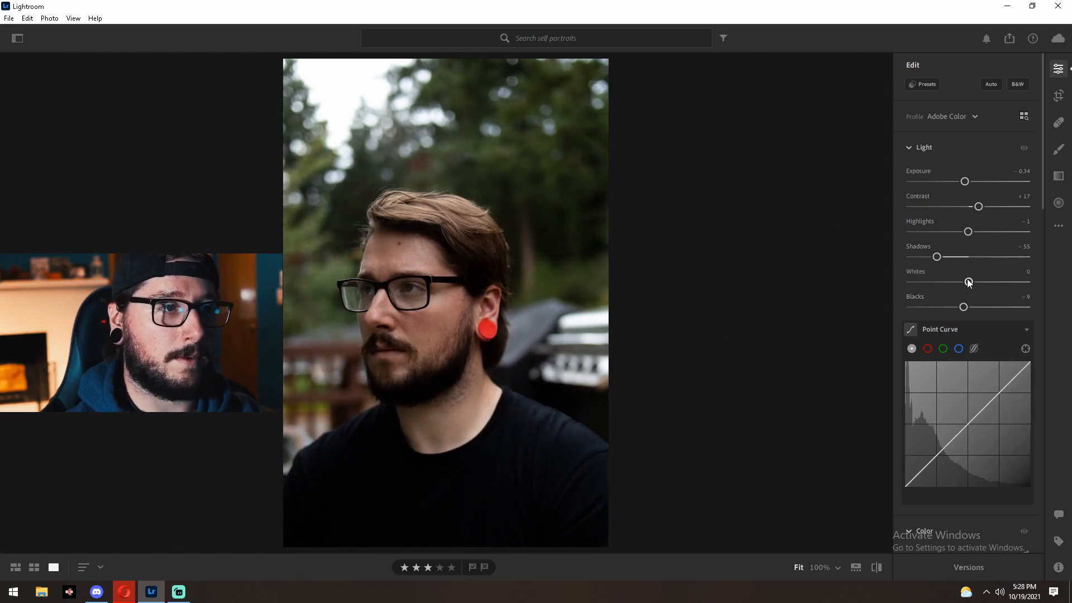
left_click_drag(970, 282, 1024, 282)
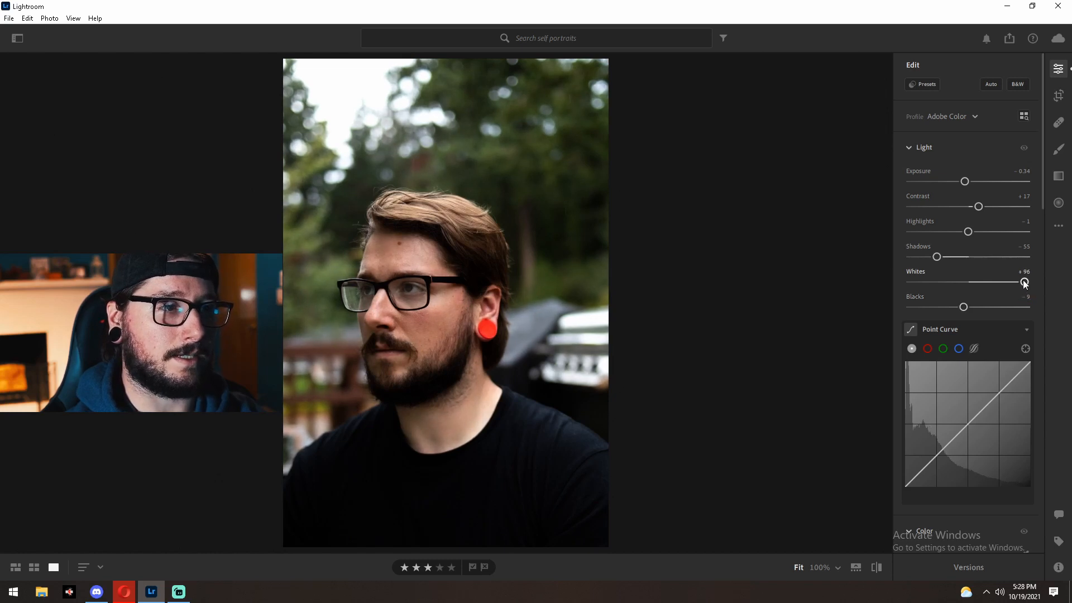
left_click(413, 266)
left_click_drag(414, 268, 385, 258)
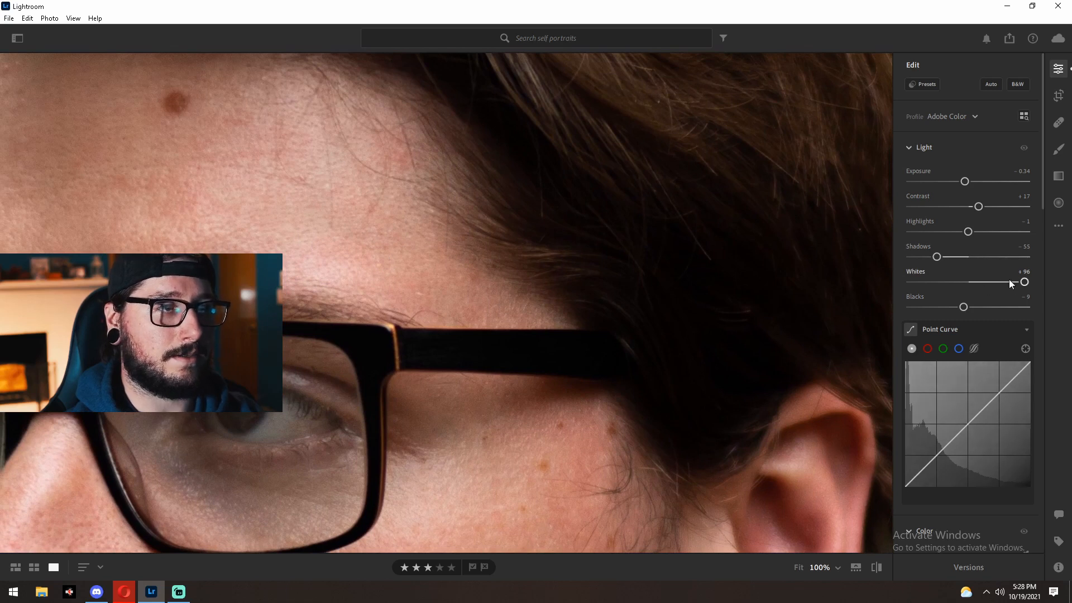
mouse_move(1011, 284)
left_mouse_down()
mouse_move(958, 283)
mouse_move(1035, 290)
mouse_move(957, 296)
mouse_move(1004, 284)
left_mouse_up()
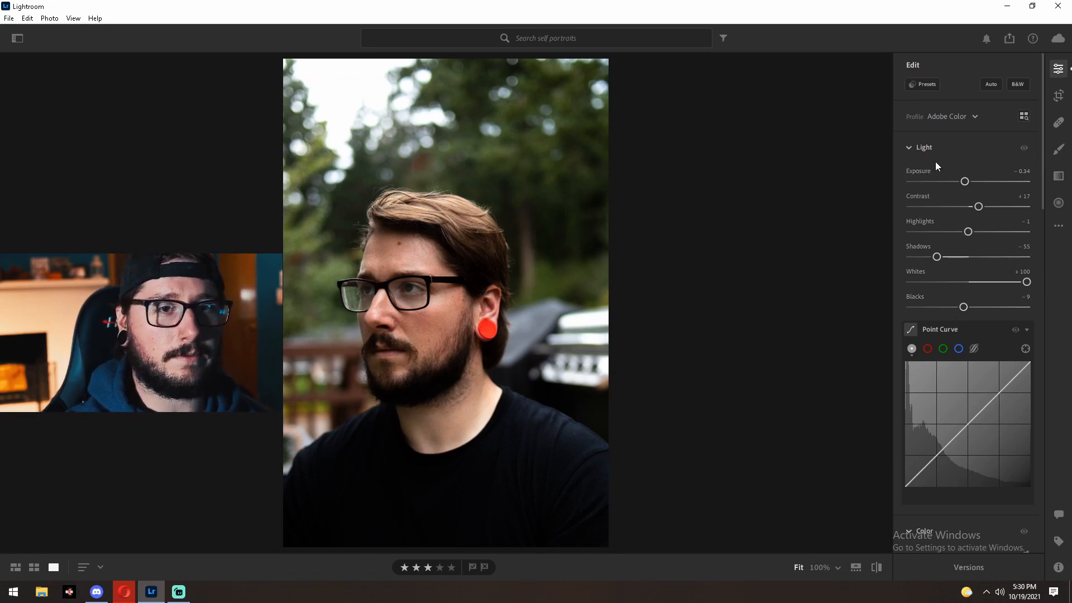
- Shift the color grading of the highlights slightly toward a pinkish red
scroll(936, 162, "down", 10)
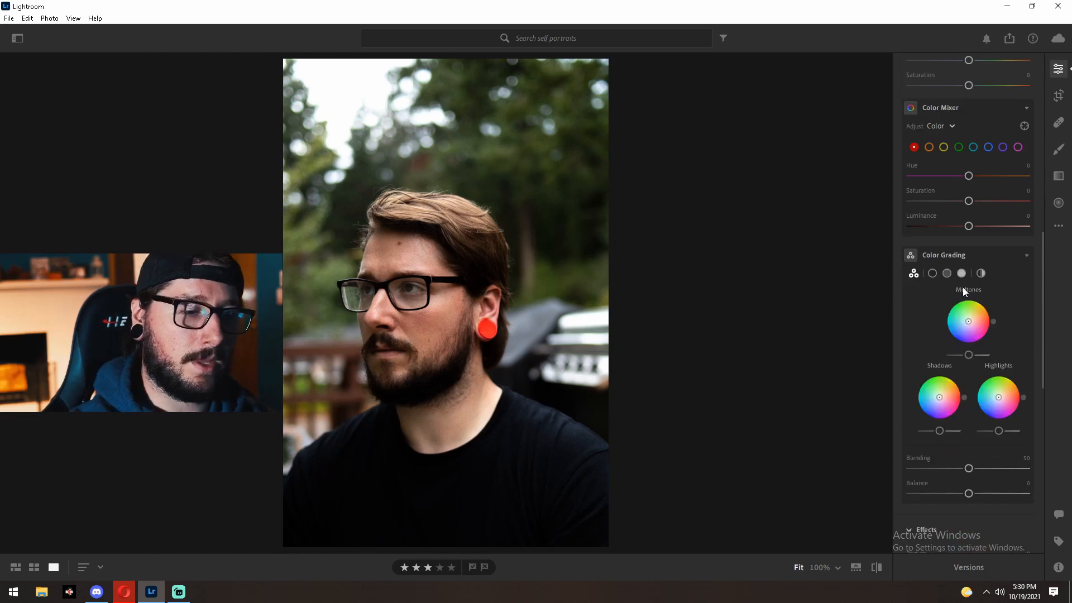
scroll(961, 301, "up", 4)
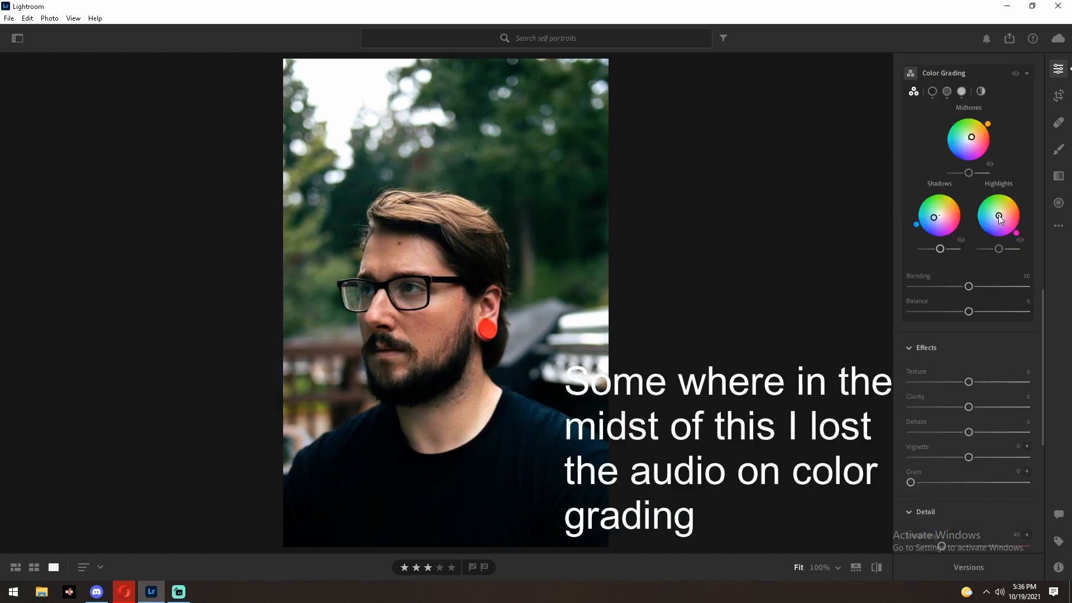
mouse_move(999, 215)
left_mouse_down()
mouse_move(993, 207)
mouse_move(1000, 217)
left_mouse_up()
- Try Texture and Clarity at +100 to preview their strongest effect on the portrait
scroll(983, 163, "down", 3)
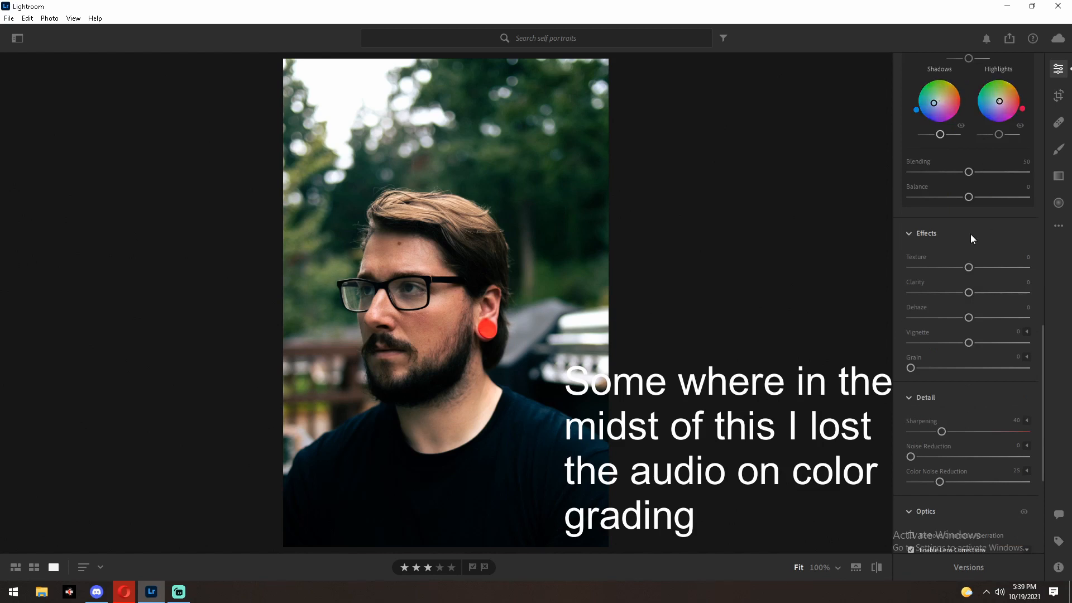
scroll(967, 229, "down", 3)
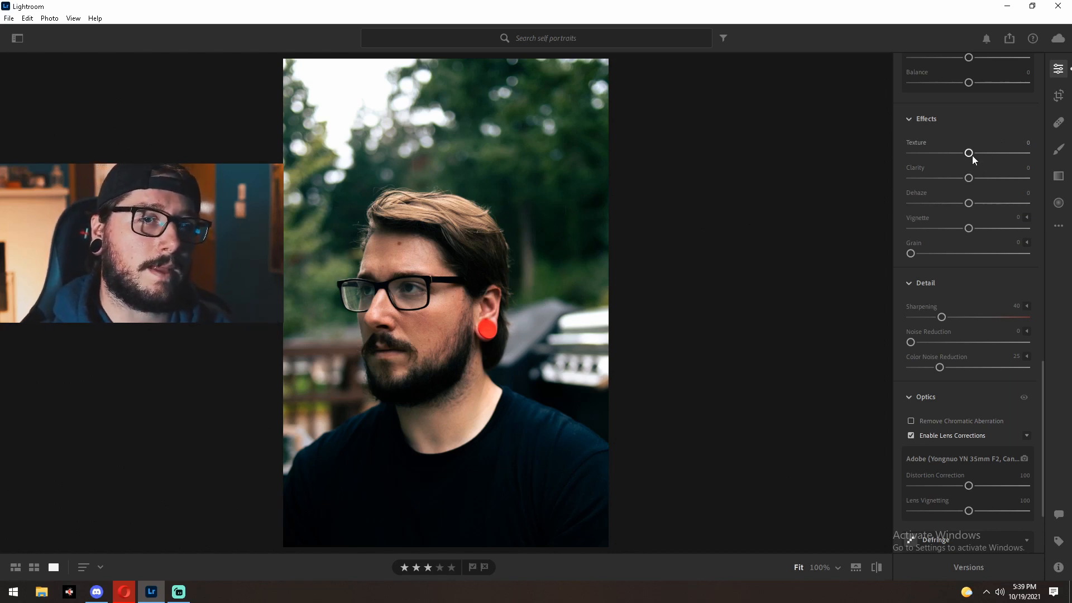
left_click_drag(970, 153, 1027, 153)
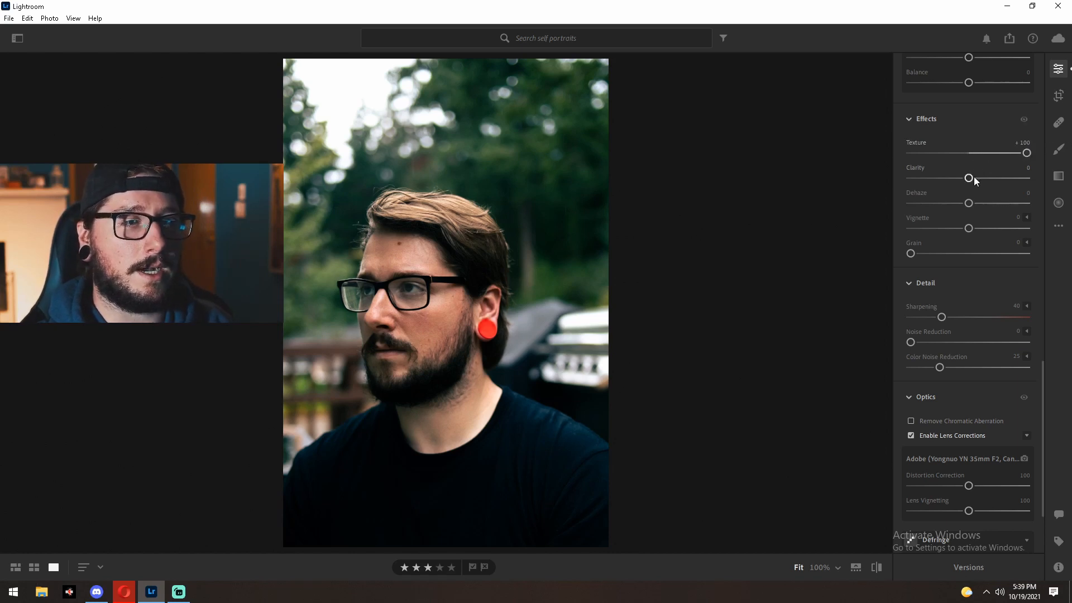
left_click_drag(974, 176, 1040, 175)
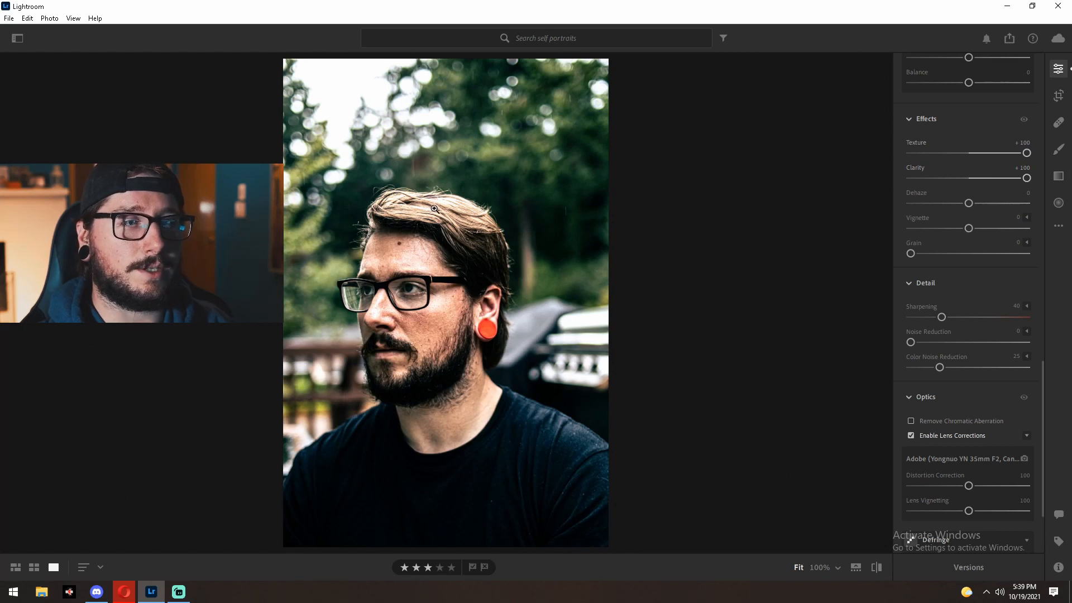
- Set Texture to +5 and Clarity to +3, and inspect the skin around the glasses at 100% zoom
left_click_drag(1026, 153, 972, 153)
left_click_drag(1026, 177, 973, 178)
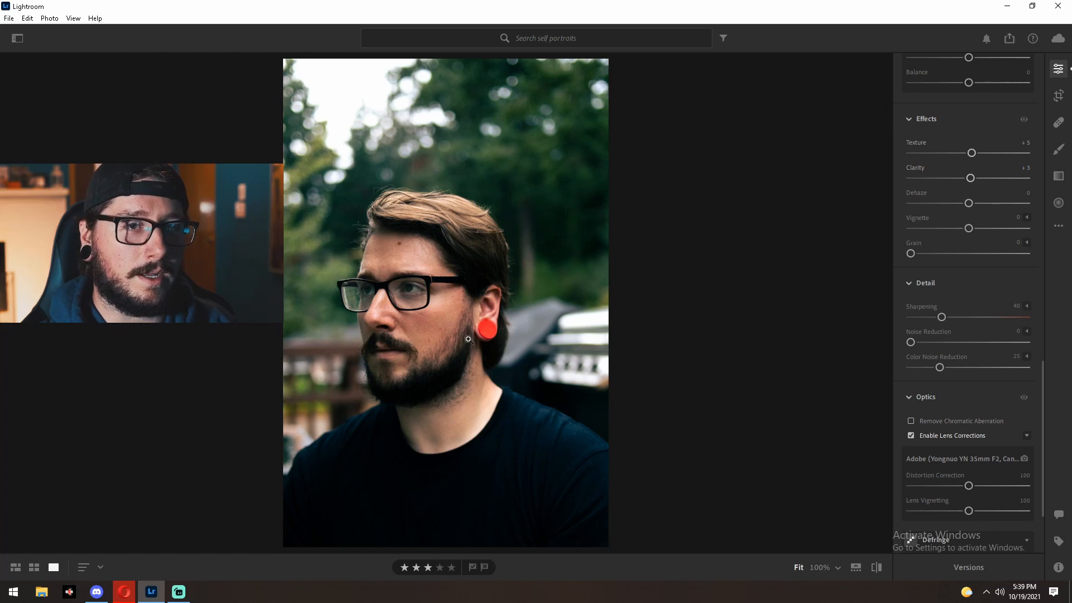
left_click(440, 295)
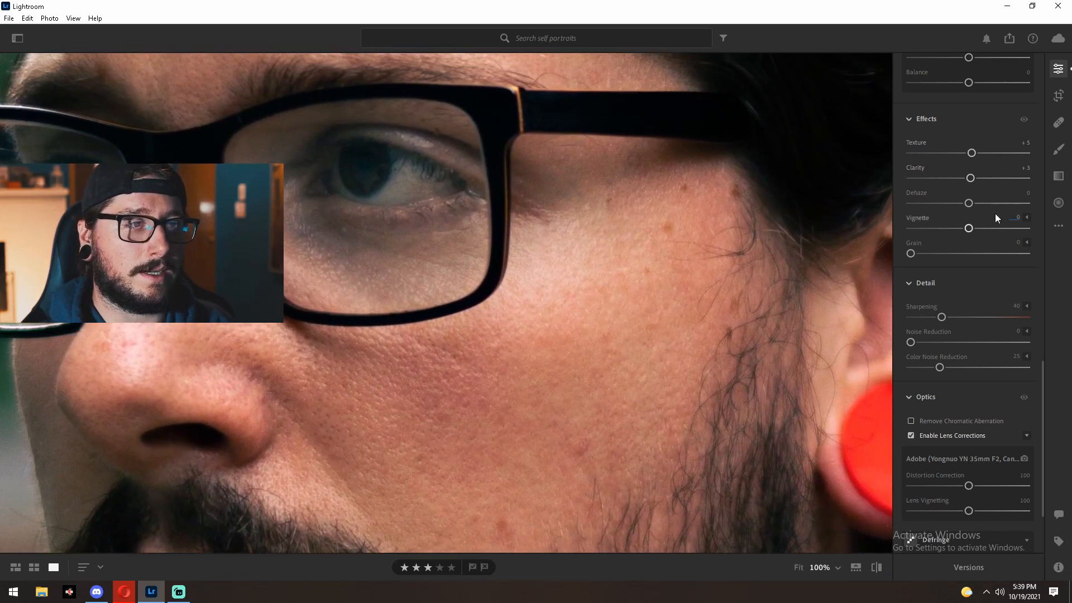
- Try Clarity at -84 to preview softer skin, and reset it to 0
left_click_drag(970, 179, 919, 185)
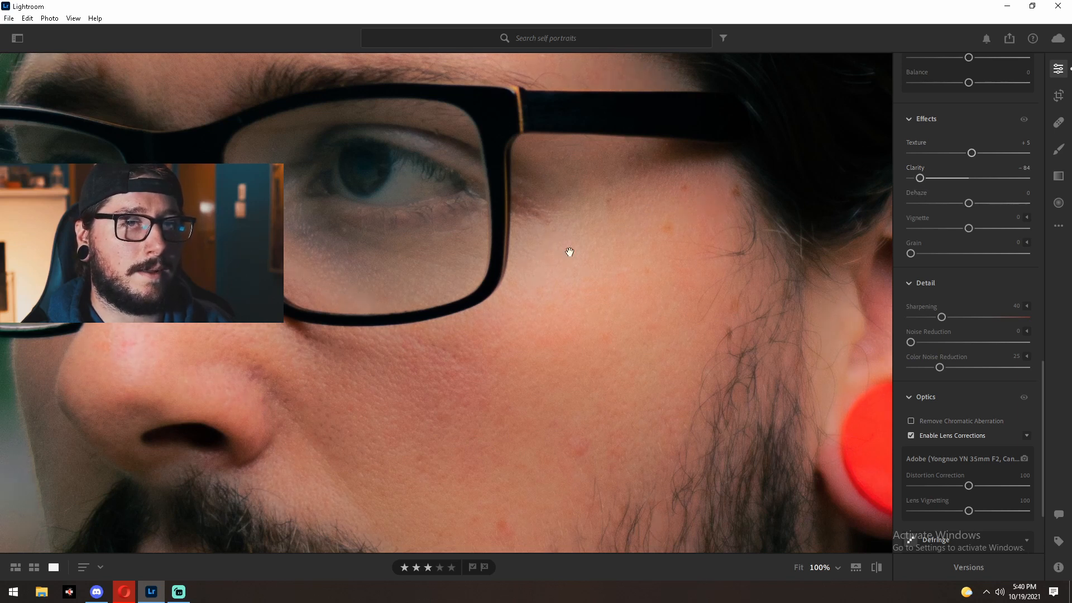
left_click_drag(928, 182, 971, 186)
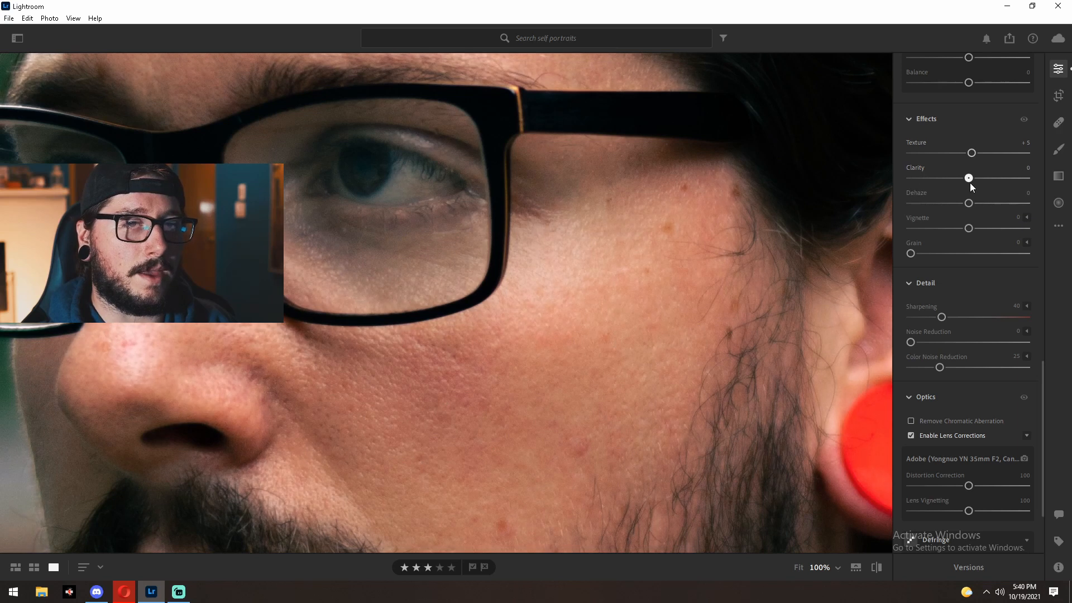
- Look over the Brush tool's local adjustment settings, and return to the general edit settings
left_click(1059, 149)
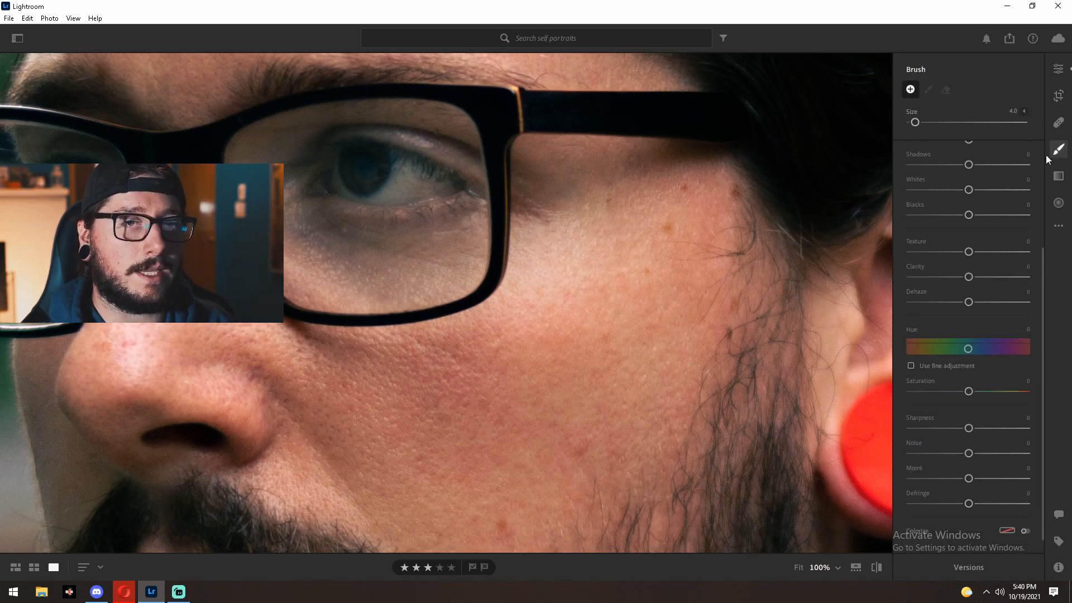
scroll(588, 260, "up", 3)
scroll(588, 261, "up", 5)
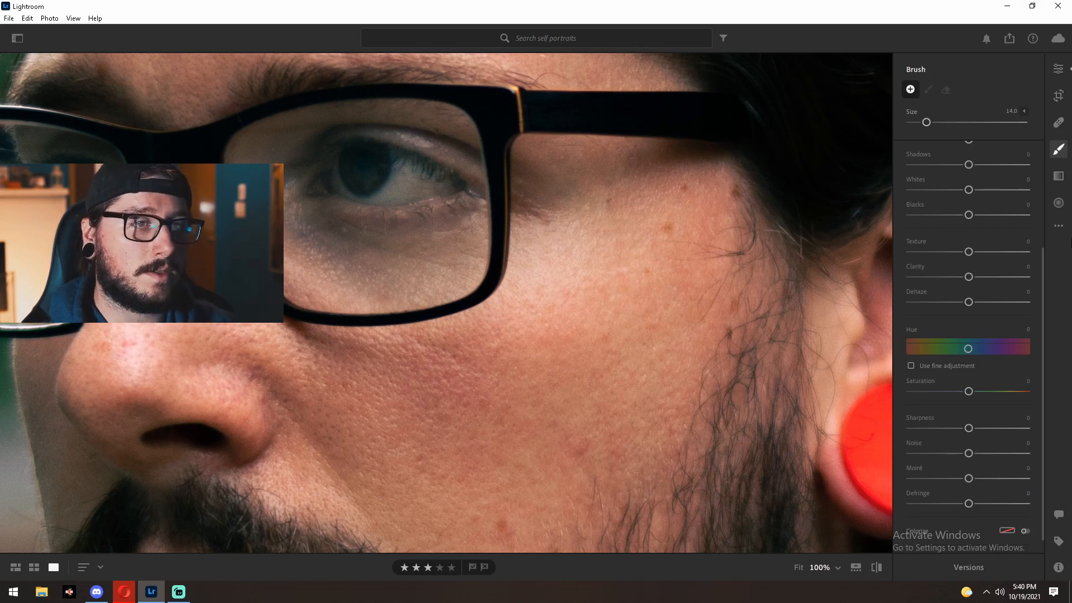
left_click(1063, 151)
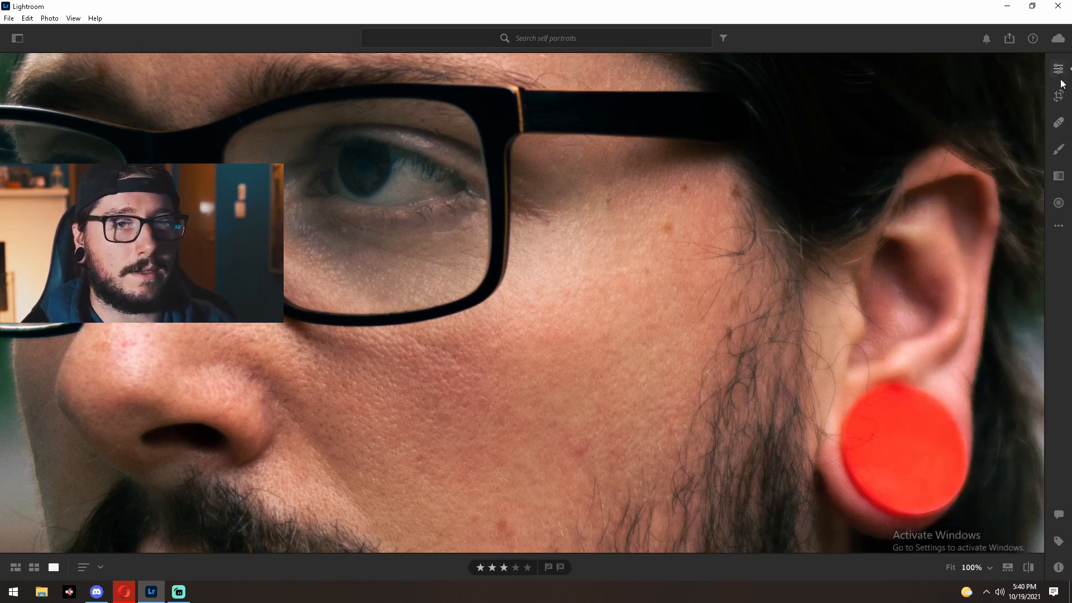
left_click(1058, 69)
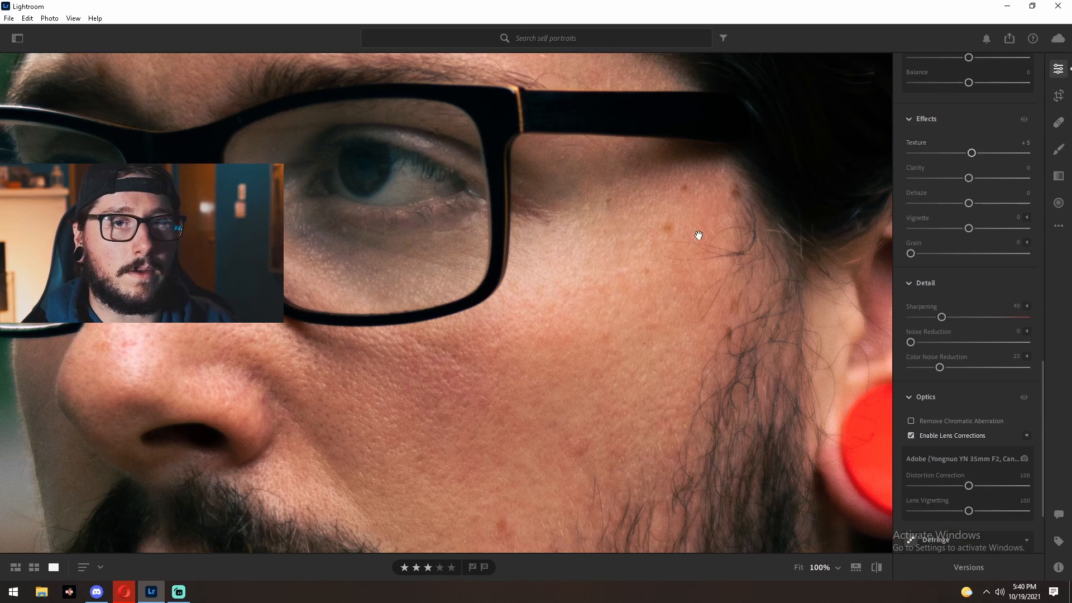
- Try Texture at -100 with Clarity at +7, and inspect the face, beard and ear at 100% zoom
left_click(798, 566)
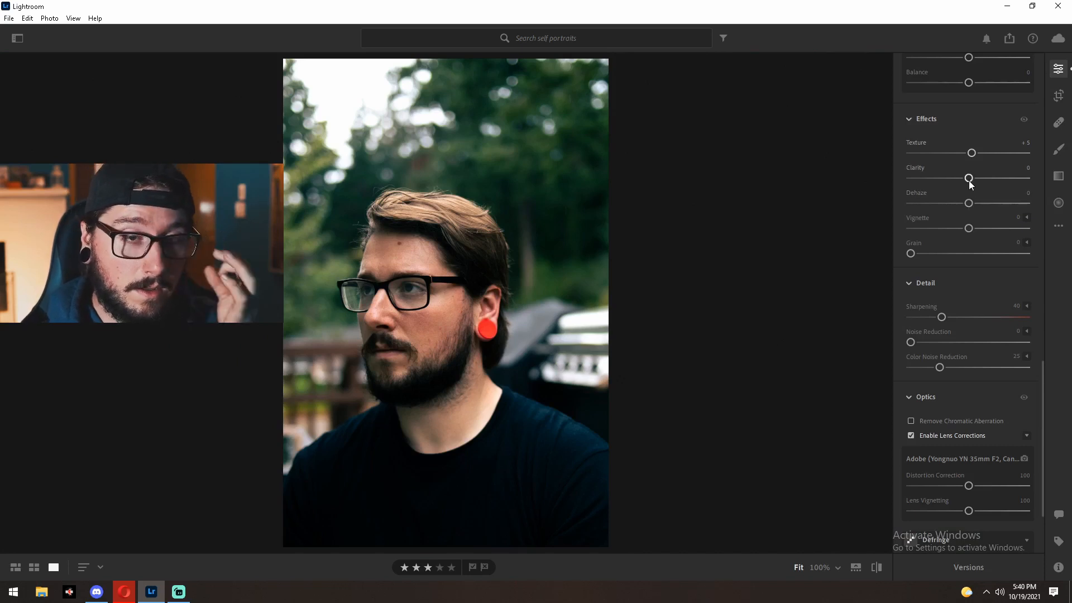
left_click_drag(970, 180, 975, 186)
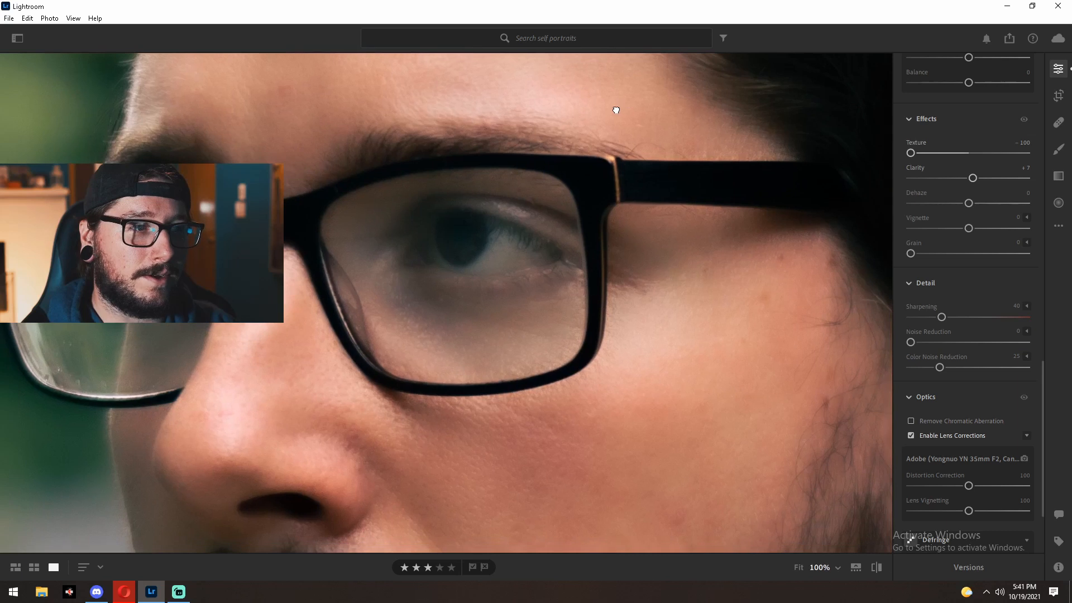
left_click_drag(597, 163, 594, 153)
left_click_drag(475, 349, 531, 115)
left_click_drag(574, 279, 495, 103)
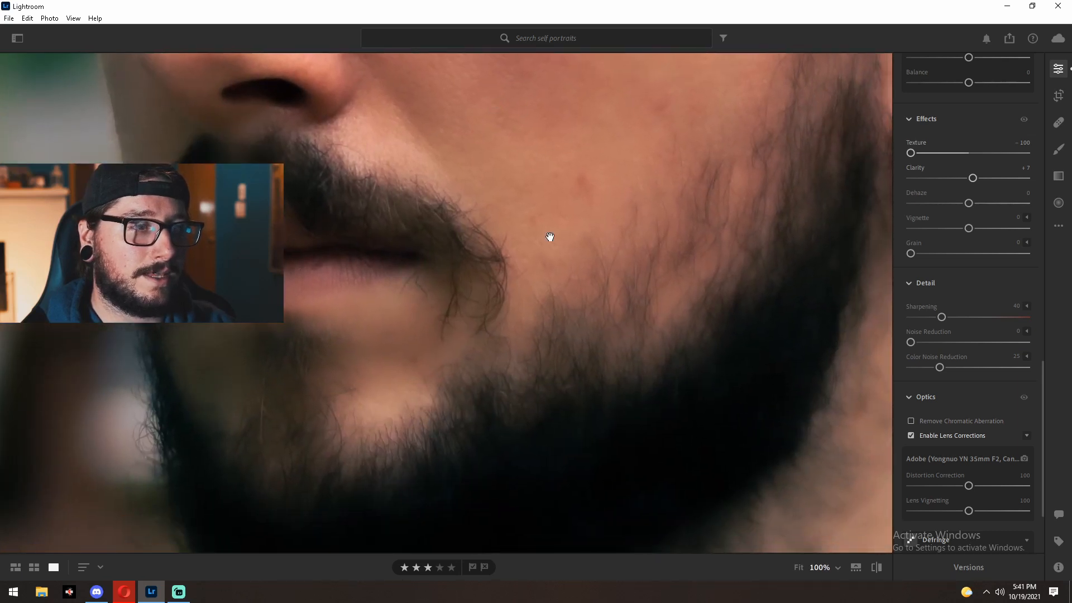
left_click_drag(826, 308, 477, 430)
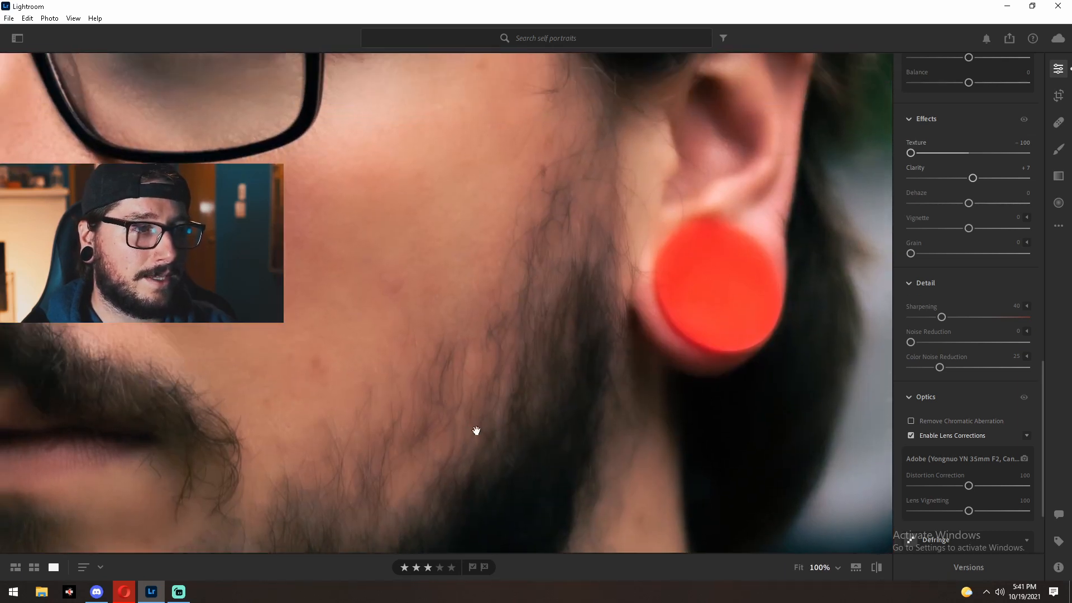
left_click(477, 431)
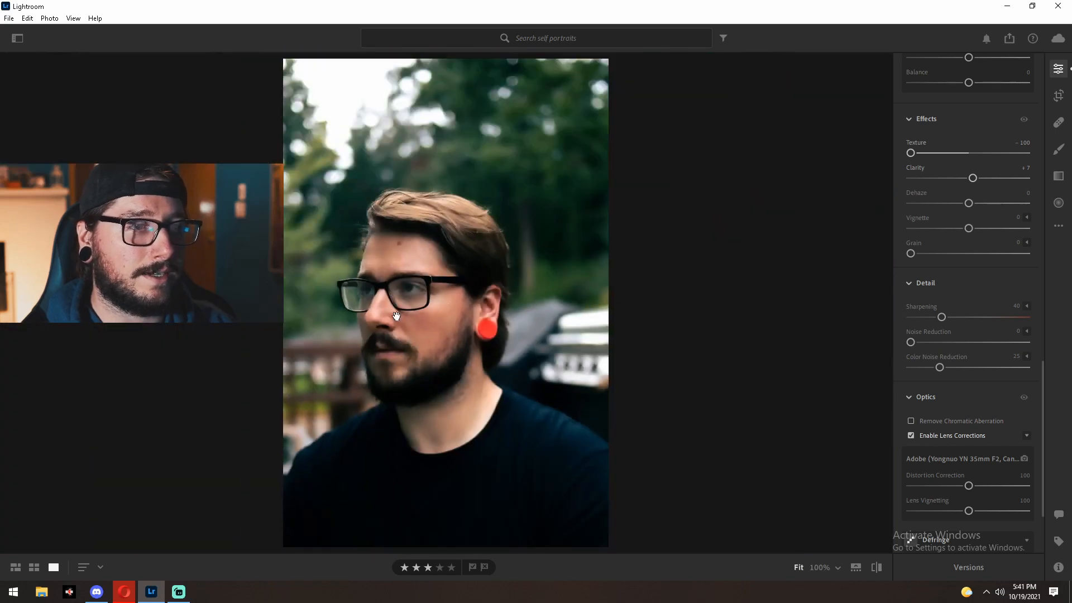
left_click(396, 316)
left_click_drag(418, 234, 659, 292)
left_click(659, 292)
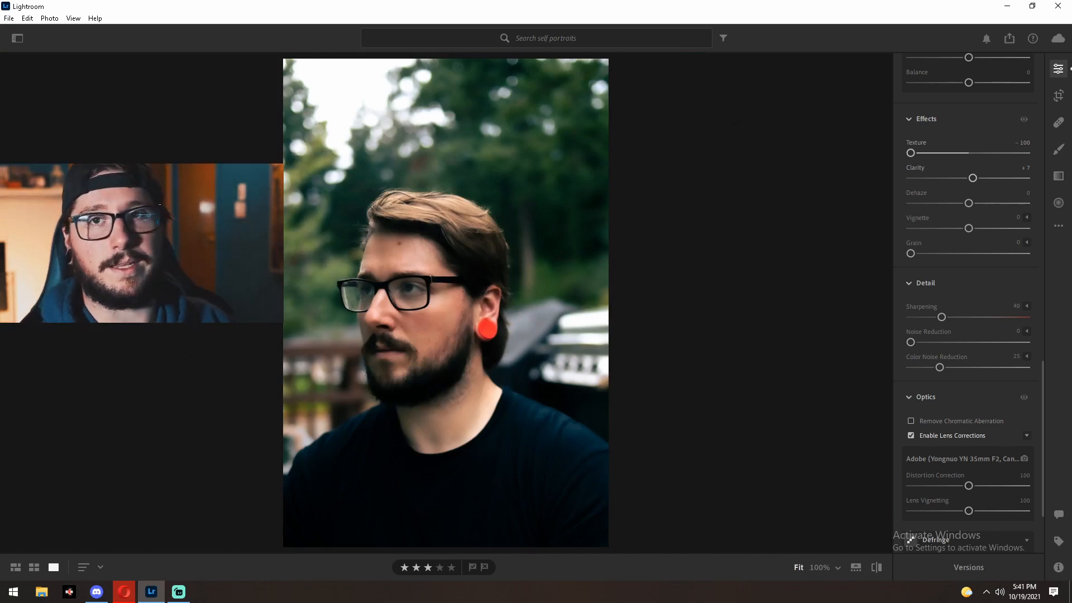
- Reset Texture to 0 and set Clarity and Dehaze to -1, after trying Dehaze at about -20
left_click_drag(973, 177, 953, 210)
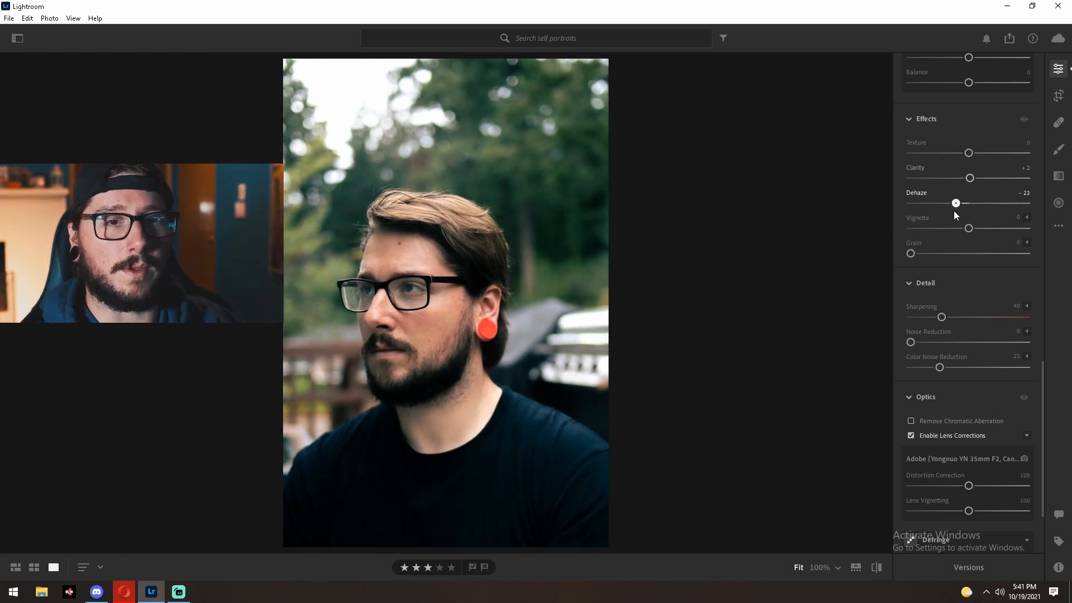
scroll(956, 204, "up", 15)
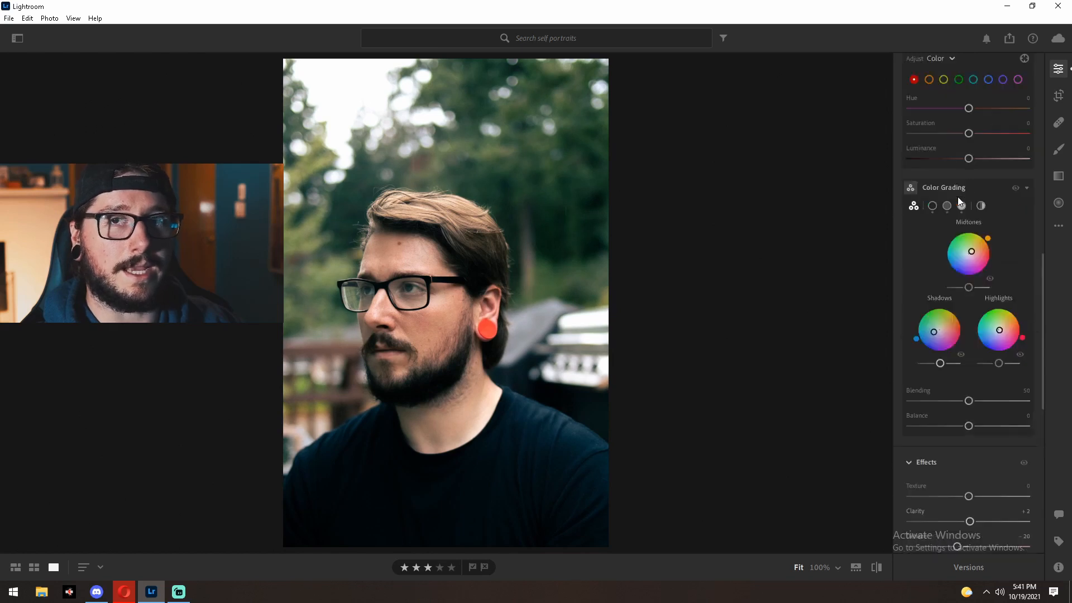
scroll(962, 195, "down", 15)
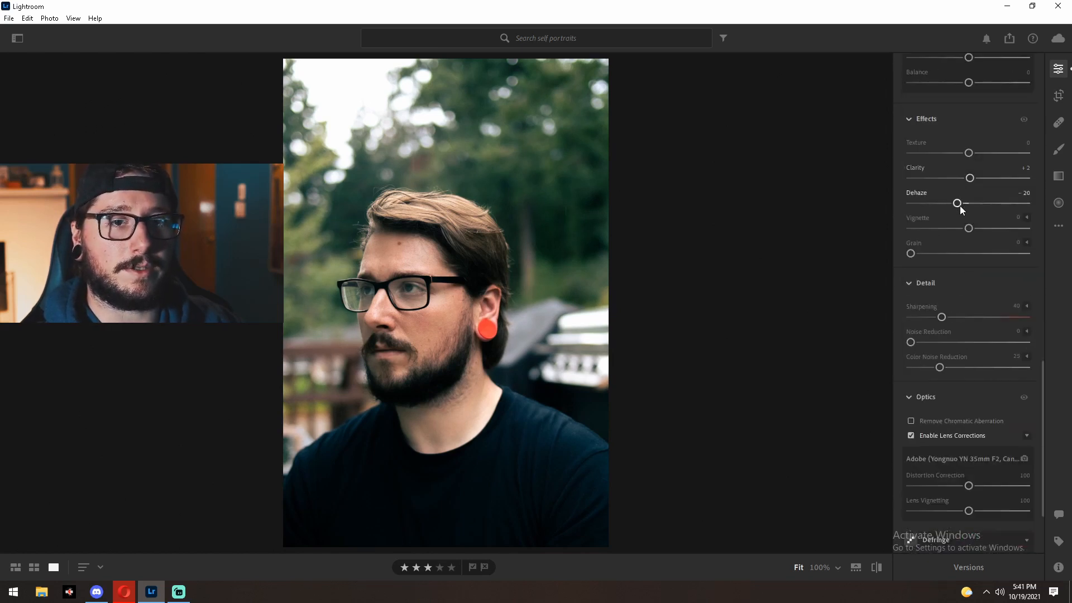
left_click_drag(958, 204, 972, 206)
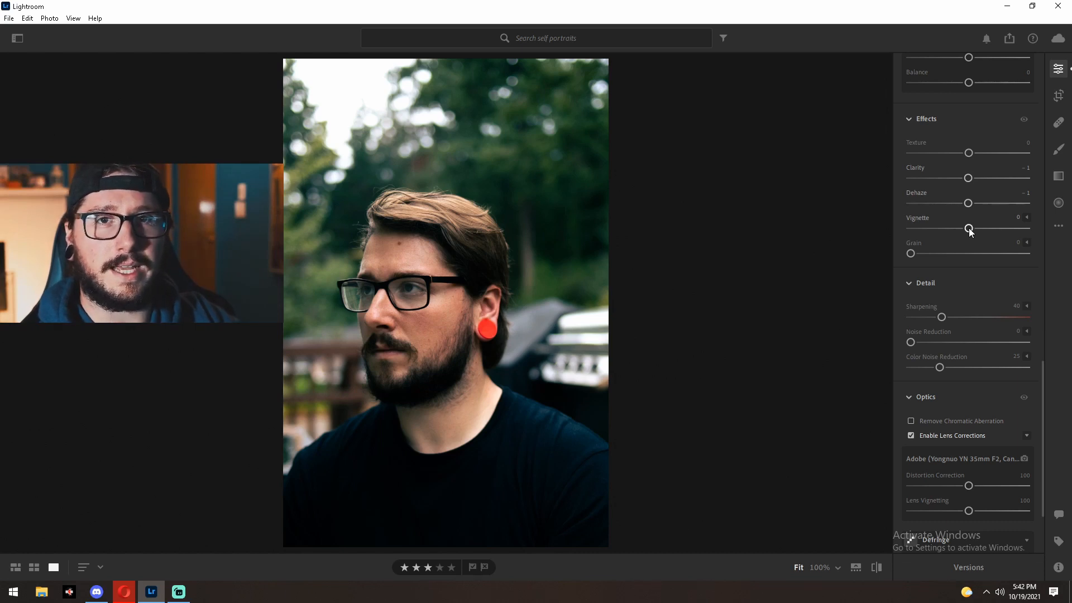
- Try a dark Vignette at -100 and -37 on the portrait, and reset it to 0
left_click_drag(969, 228, 837, 226)
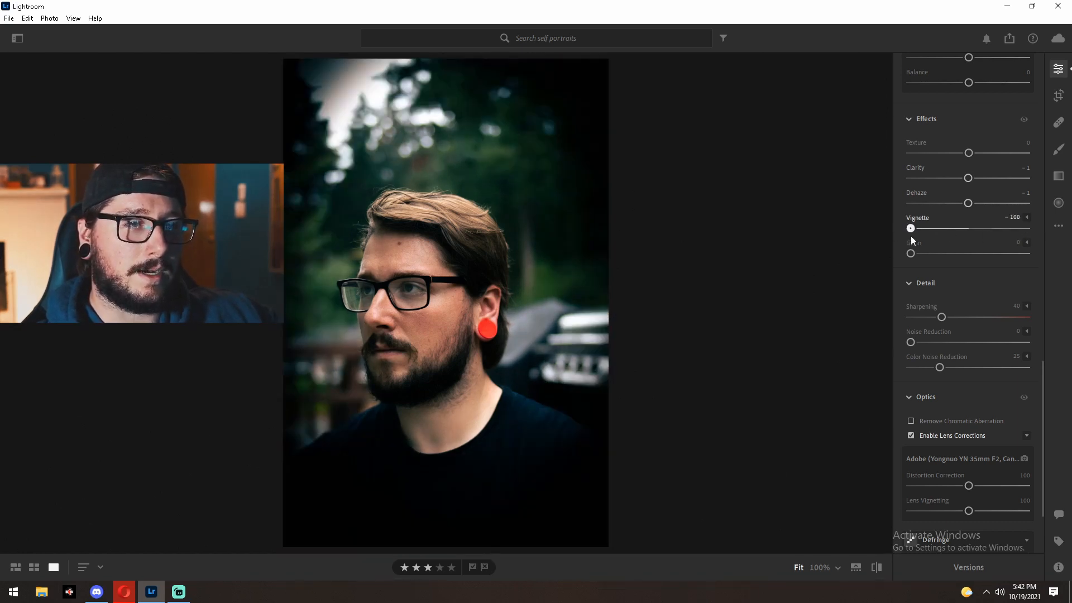
left_click_drag(911, 237, 948, 233)
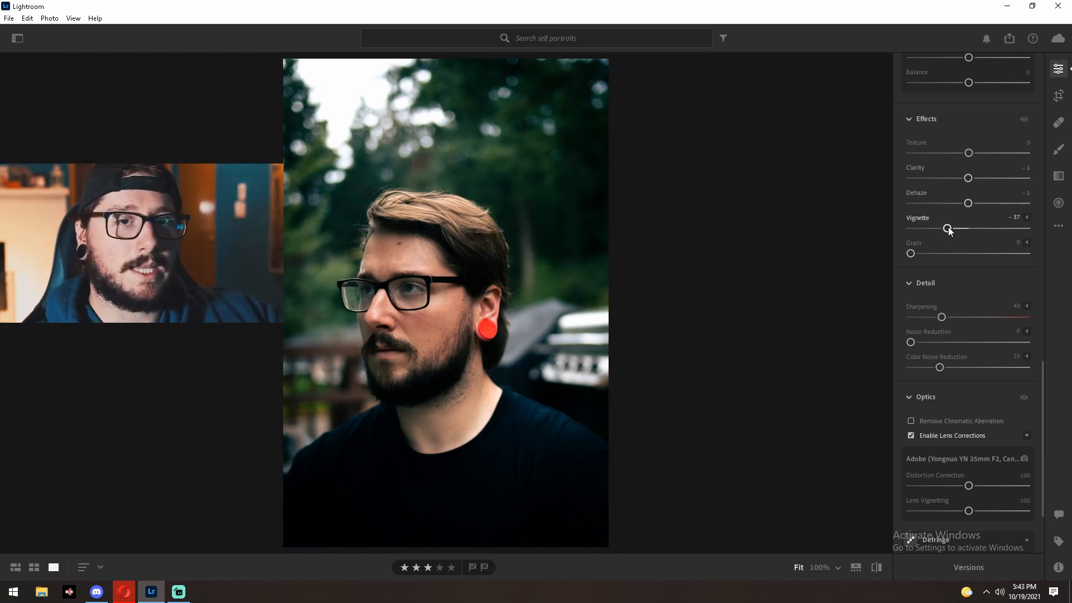
left_click_drag(949, 228, 971, 234)
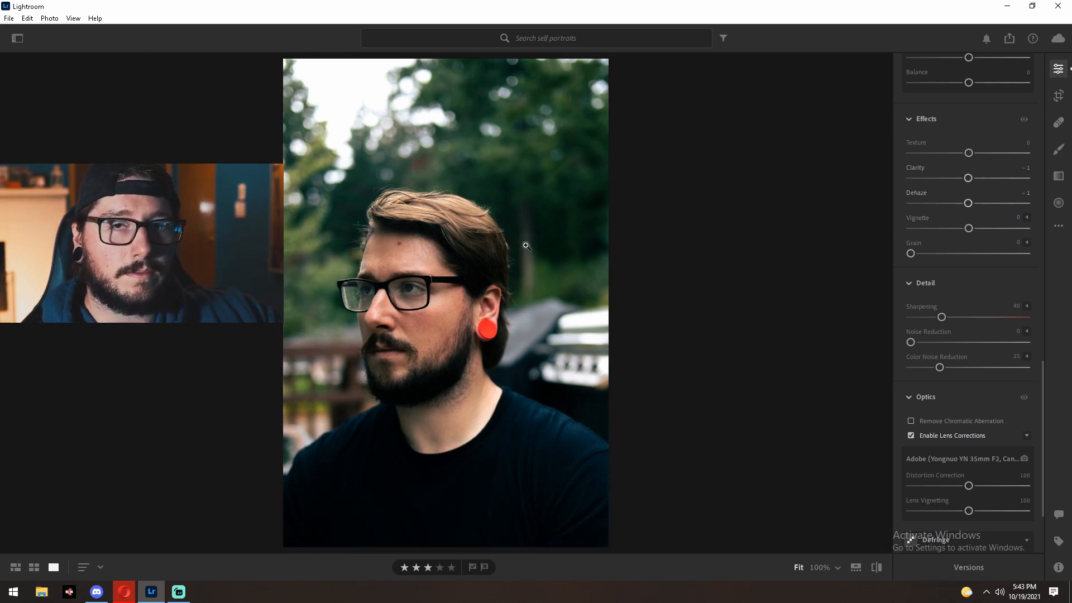
- Try Grain at 71 and 64, checking the forehead and hair at 100% zoom, and reset it to 0
left_click(490, 267)
left_click_drag(203, 349, 773, 208)
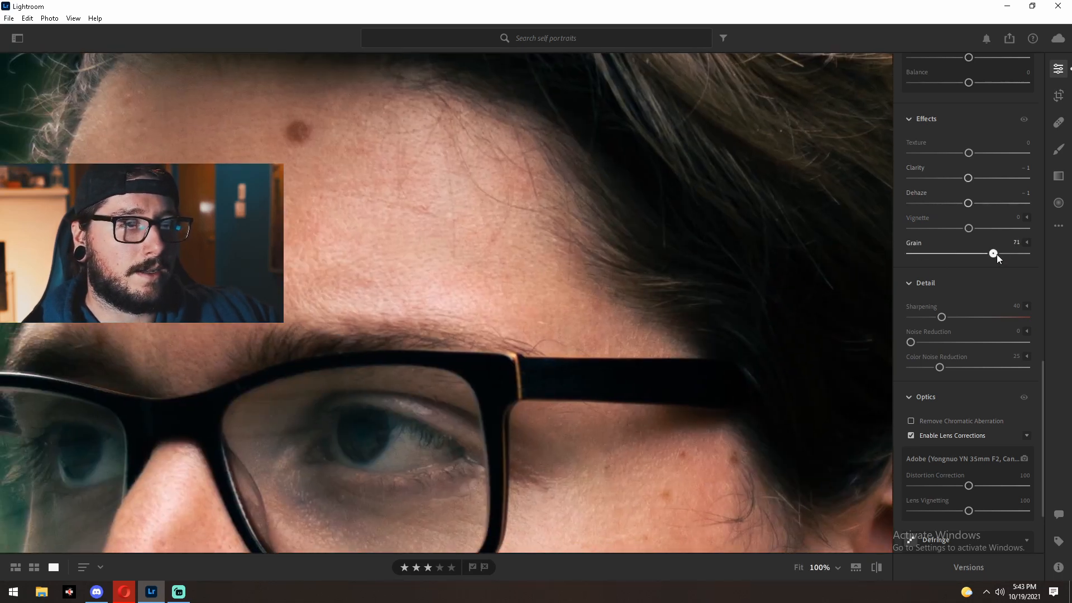
mouse_move(997, 254)
left_mouse_down()
mouse_move(934, 259)
mouse_move(1014, 255)
mouse_move(985, 254)
left_mouse_up()
left_click(495, 246)
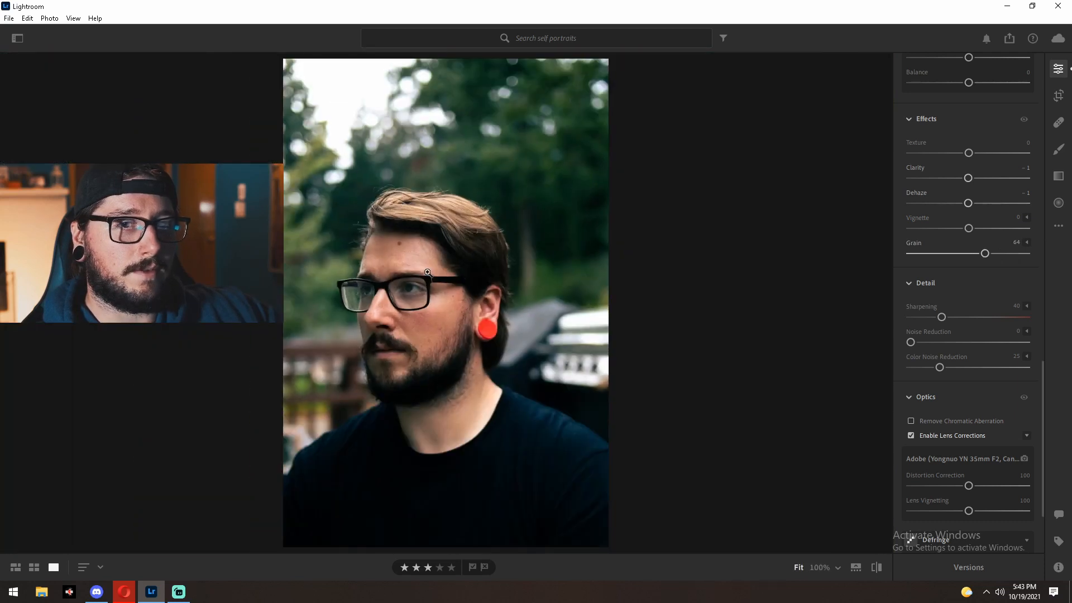
left_click(450, 272)
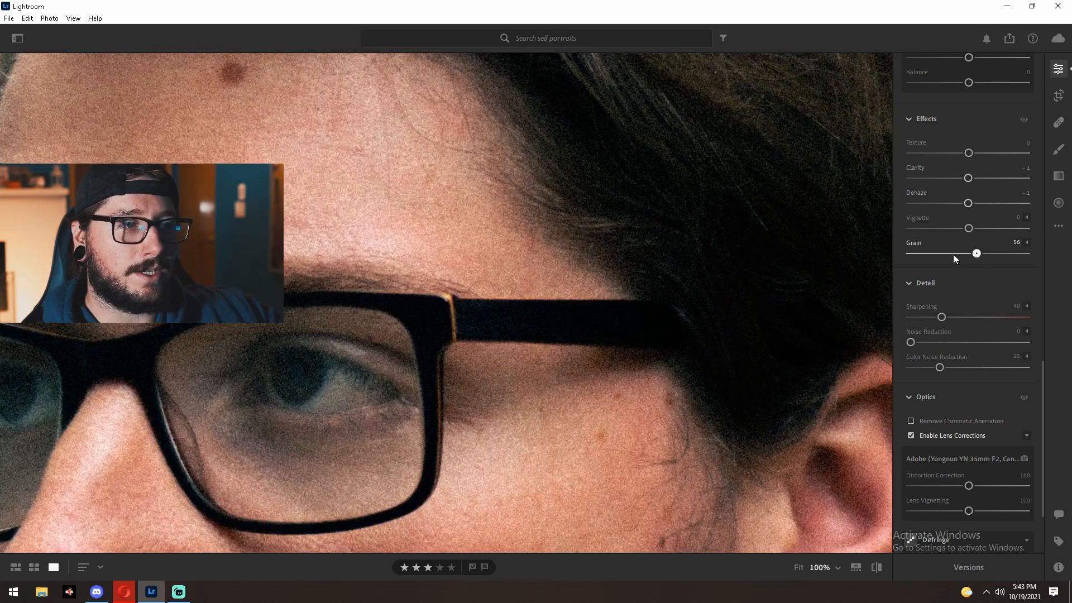
left_click_drag(953, 254, 912, 253)
left_click(455, 226)
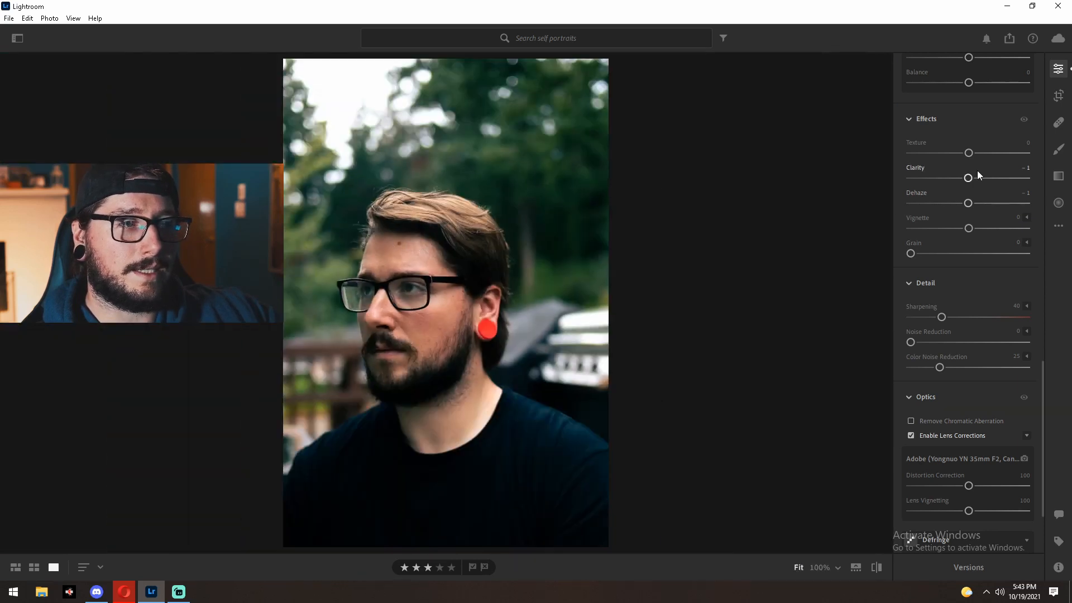
- Examine the forehead, eyes, cheek, beard and blurred background at 100% zoom for sharpness and noise
left_click(412, 256)
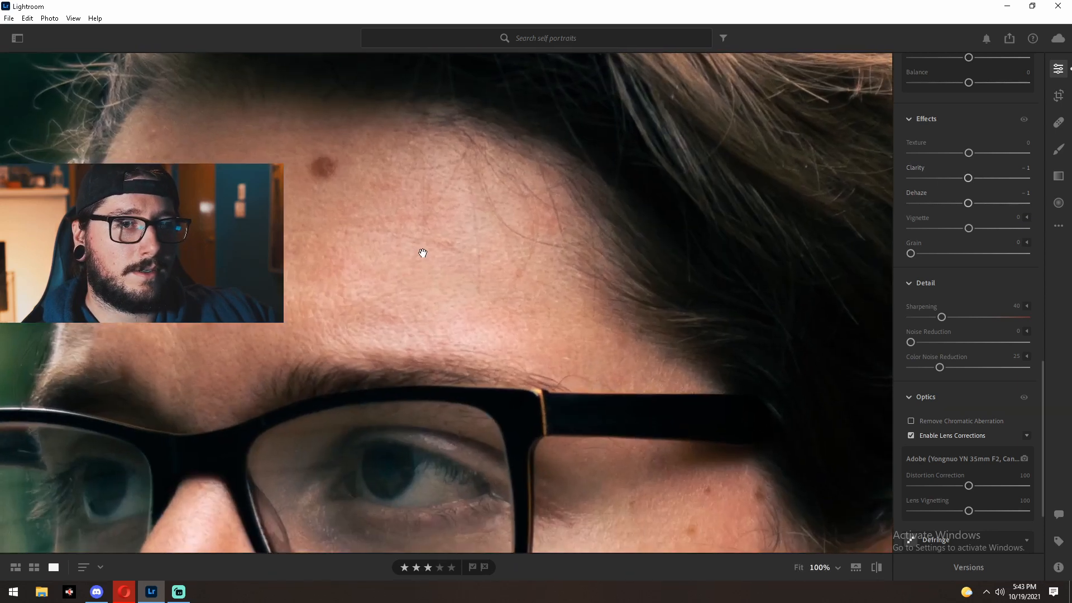
left_click(486, 241)
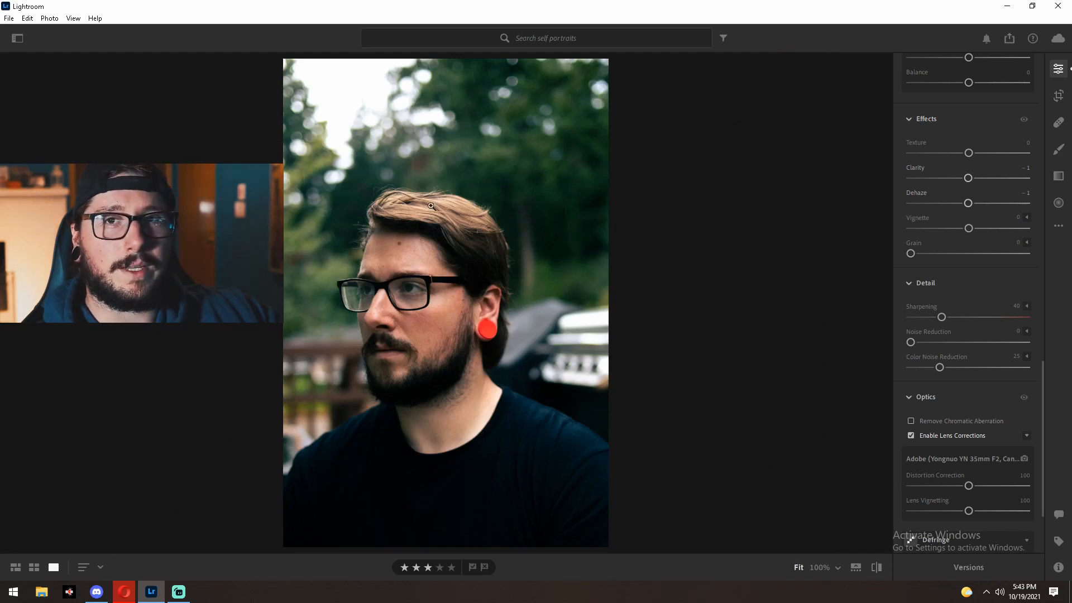
left_click(414, 257)
left_click(435, 306)
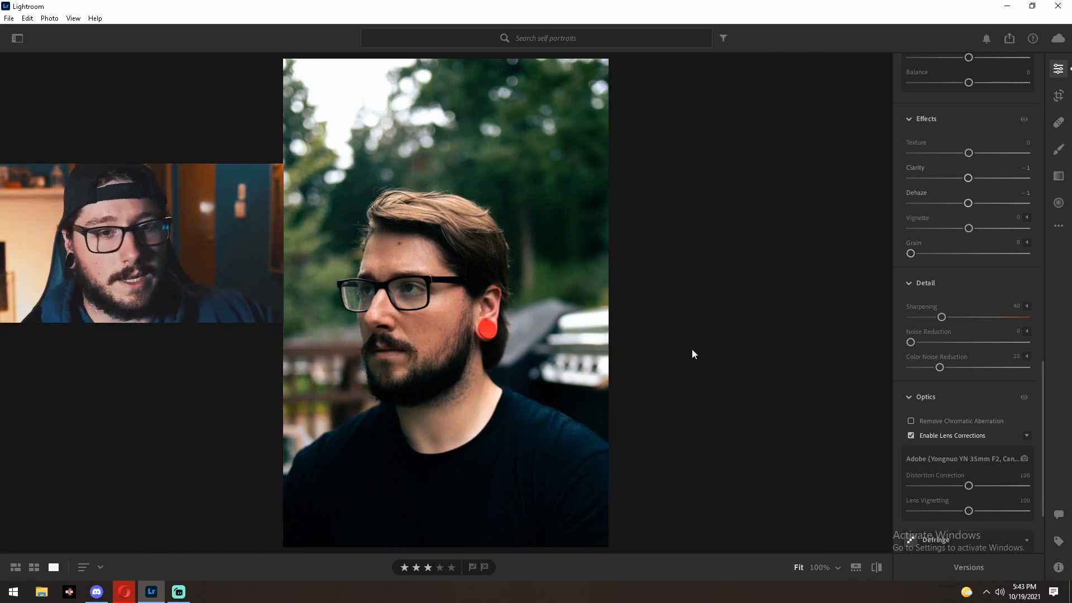
left_click(395, 307)
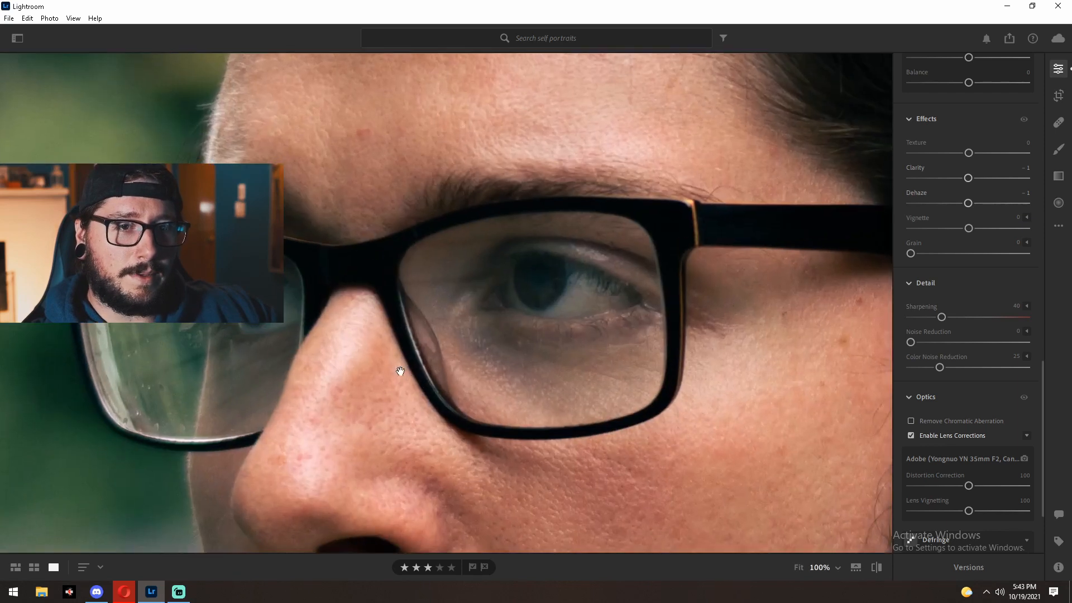
left_click_drag(400, 371, 570, 349)
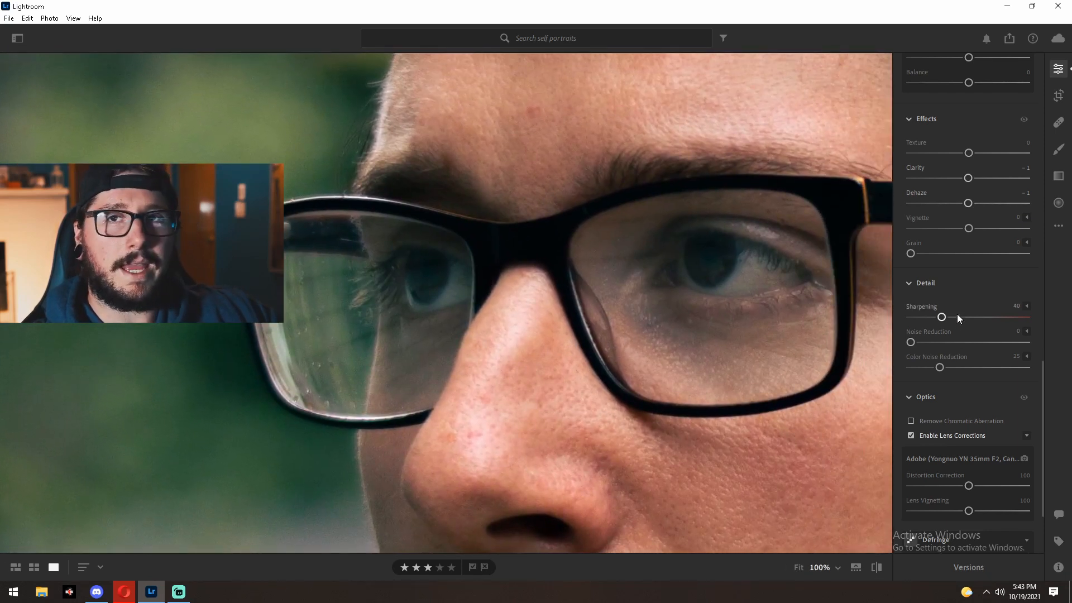
left_click_drag(627, 346, 311, 218)
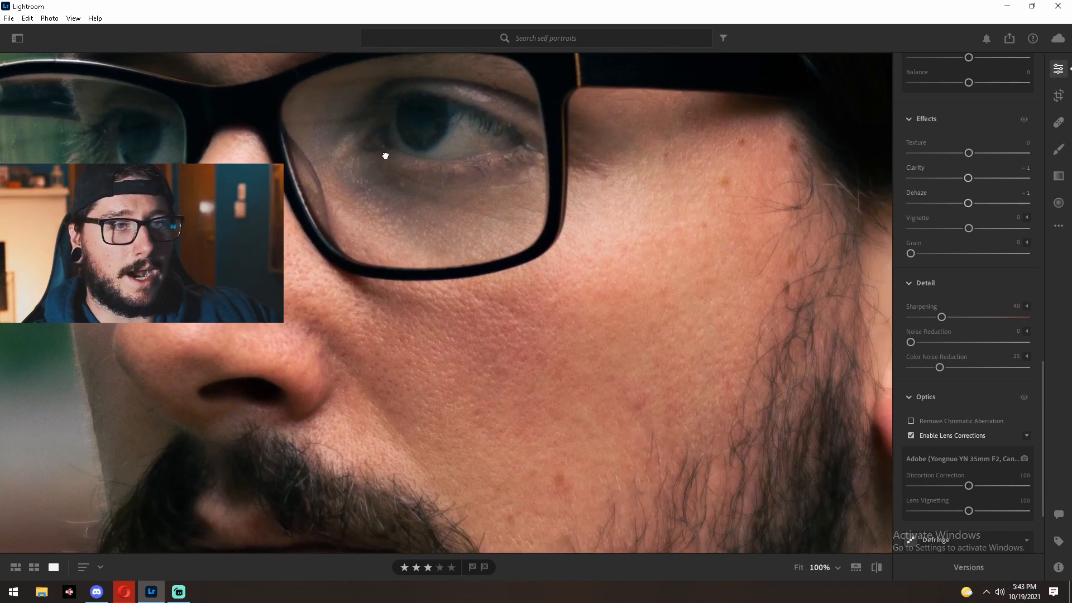
left_click_drag(383, 156, 419, 363)
left_click_drag(550, 383, 581, 251)
left_click_drag(483, 286, 991, 362)
left_click_drag(566, 224, 665, 318)
left_click_drag(620, 278, 586, 479)
left_click_drag(529, 117, 523, 213)
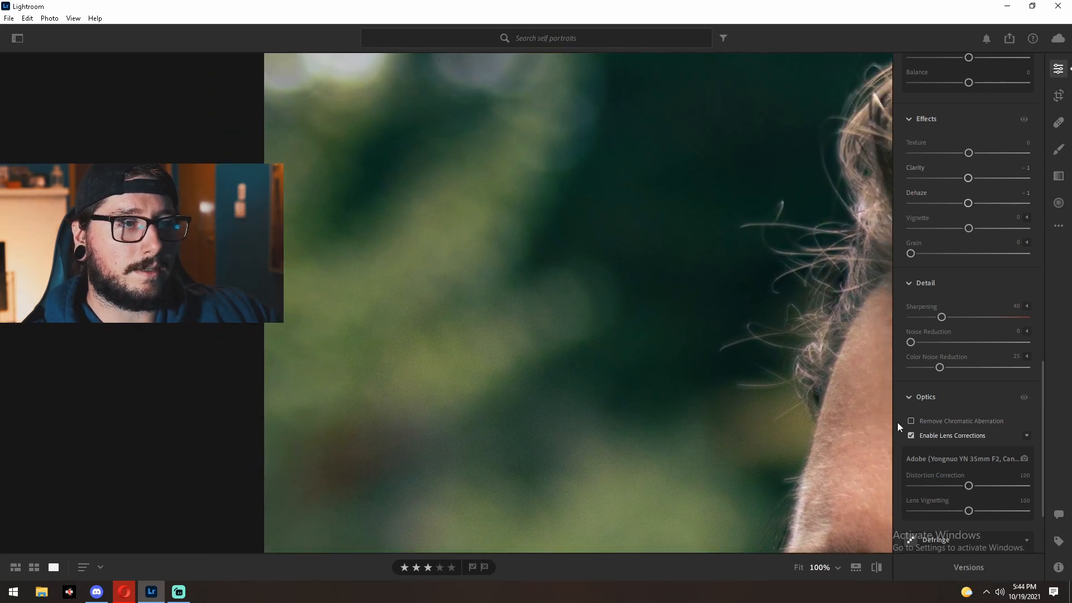
- Set Sharpening to 150 and check its effect on the blurred background and the full portrait
left_click_drag(942, 318, 1034, 328)
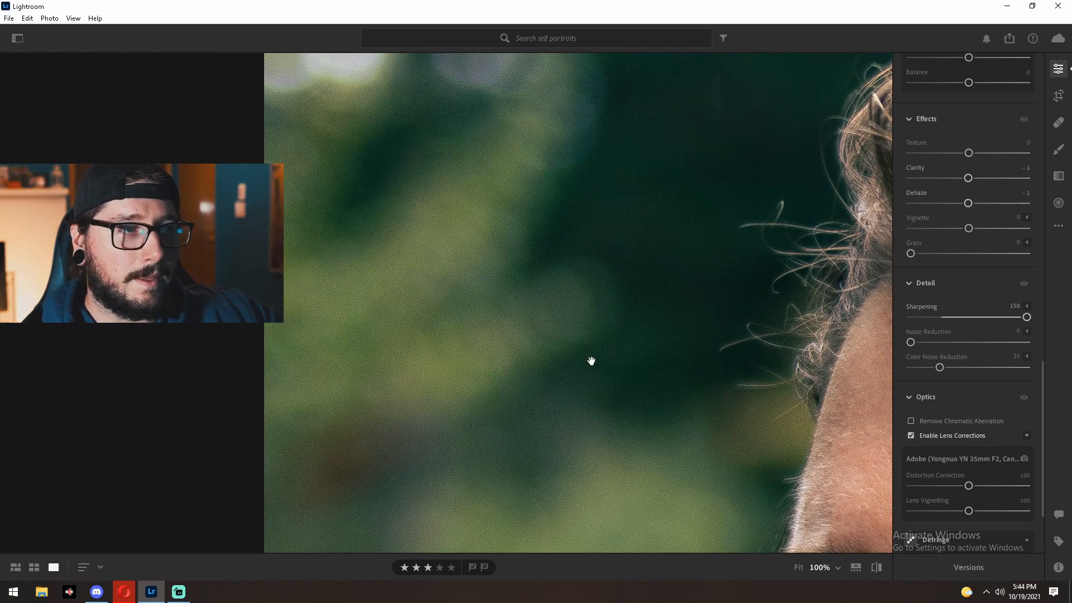
left_click_drag(656, 467, 641, 161)
left_click(596, 183)
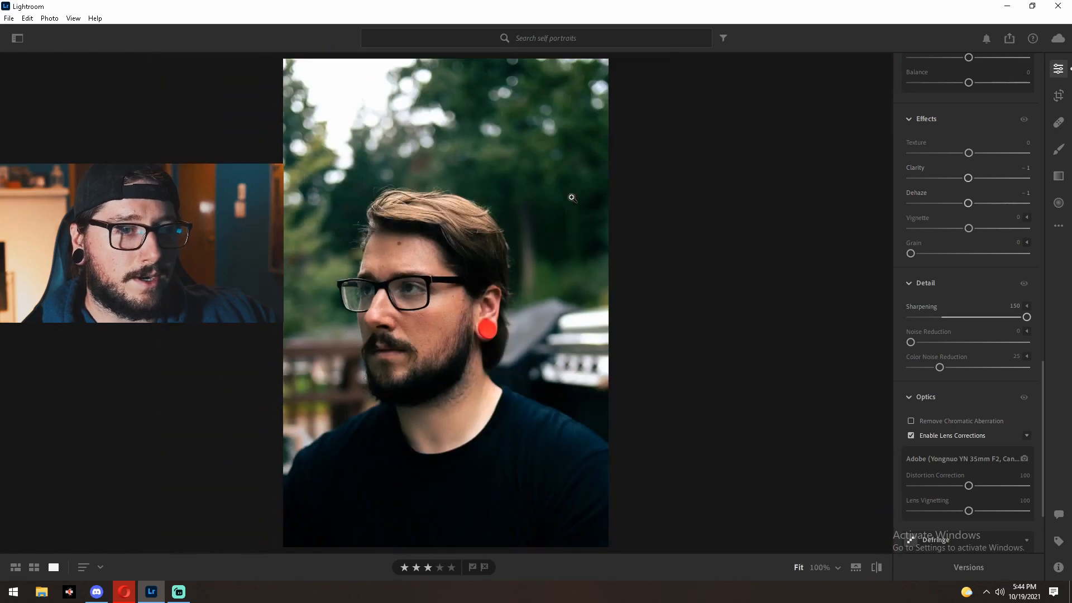
- Set Color Noise Reduction and Noise Reduction to 100, viewing the background beside the hair at 100% zoom
left_click(326, 206)
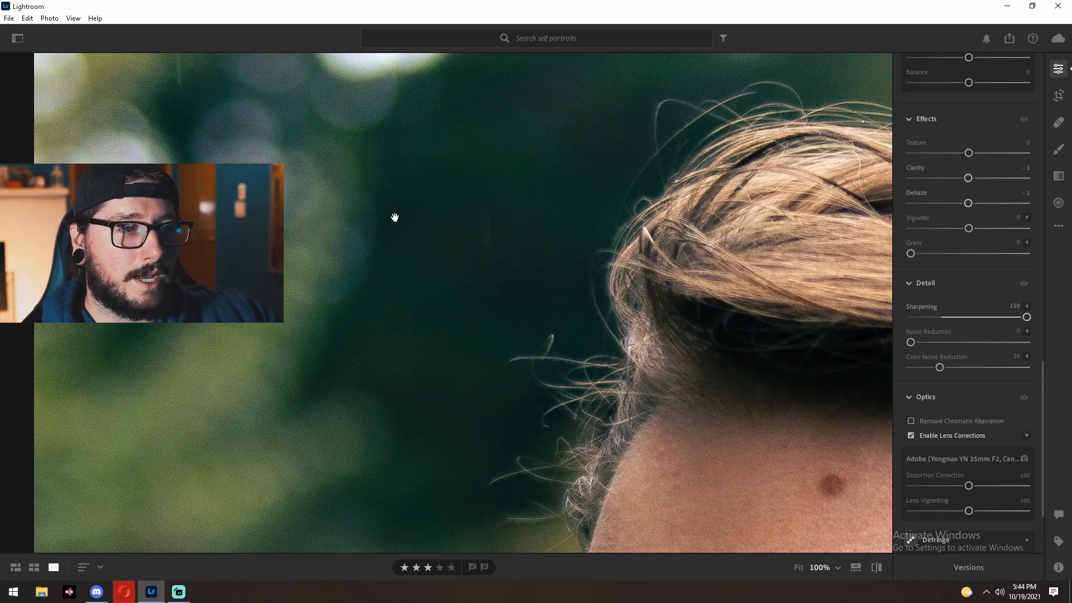
left_click_drag(395, 217, 583, 356)
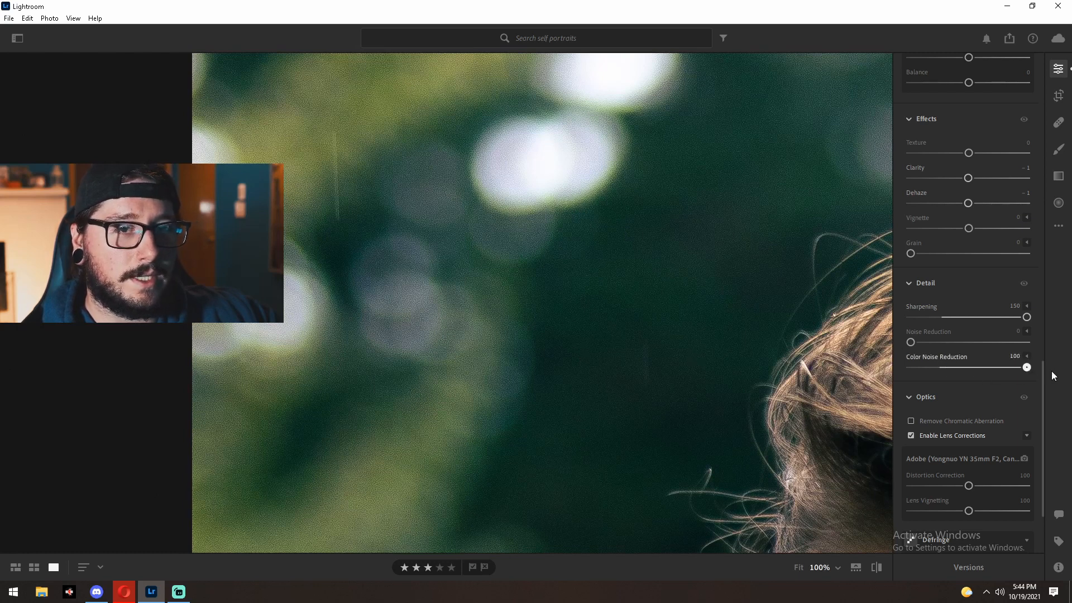
left_click_drag(912, 342, 970, 342)
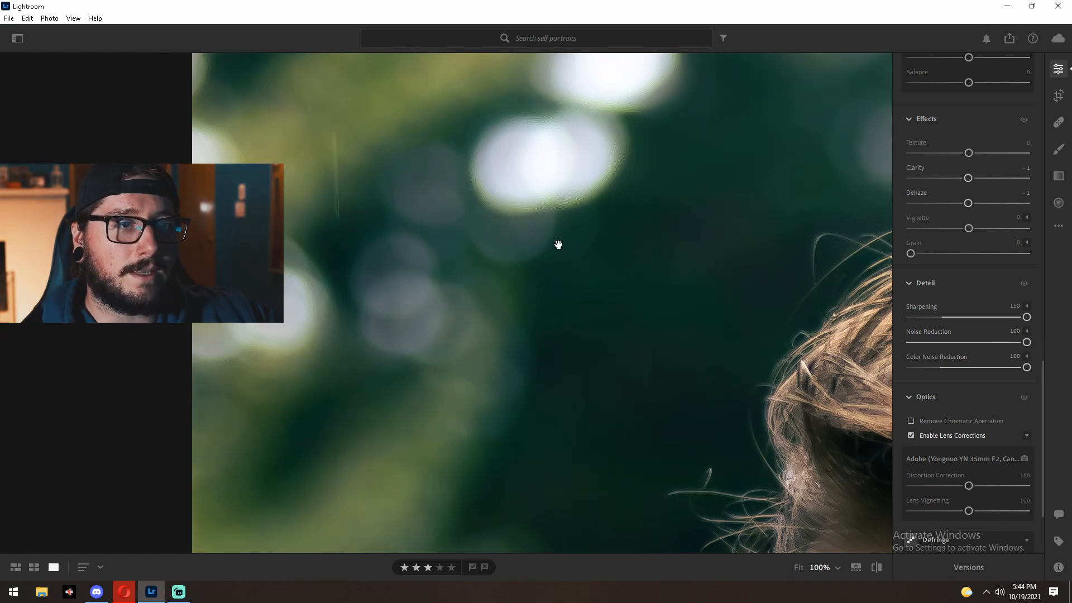
- Examine the blurred background and hair at 100% zoom, and restore Sharpening to 41, Noise Reduction to 0 and Color Noise Reduction to 26
left_click_drag(689, 368, 635, 239)
left_click(635, 240)
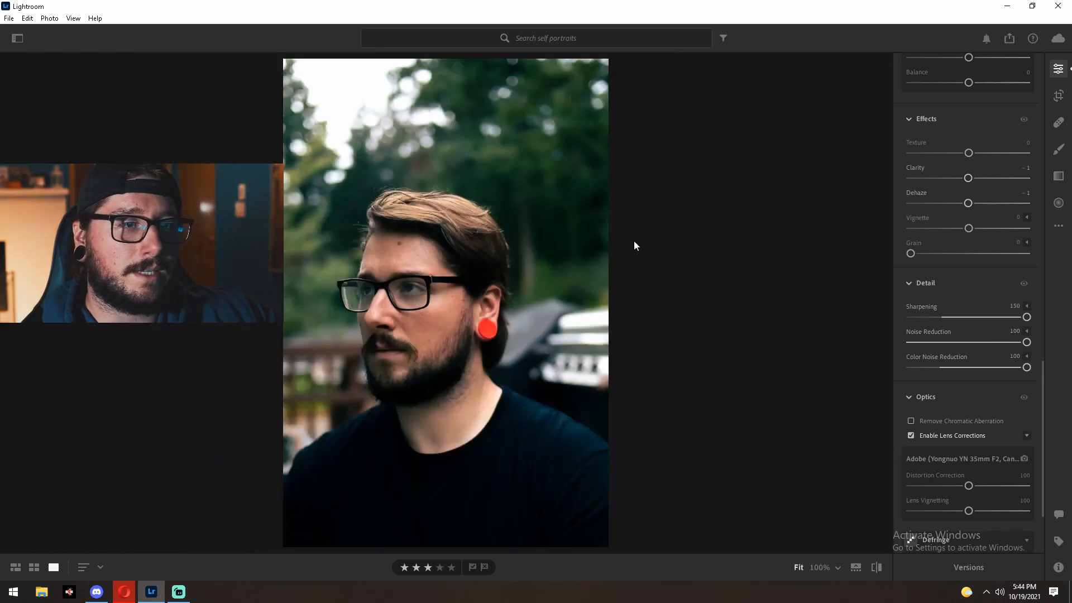
left_click(489, 162)
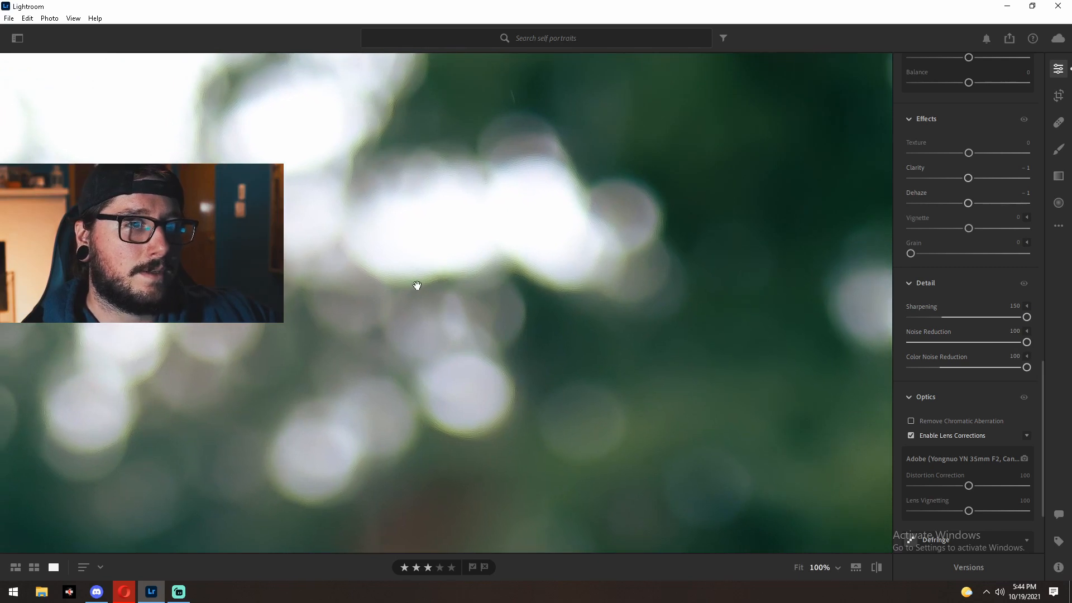
left_click_drag(417, 285, 435, 299)
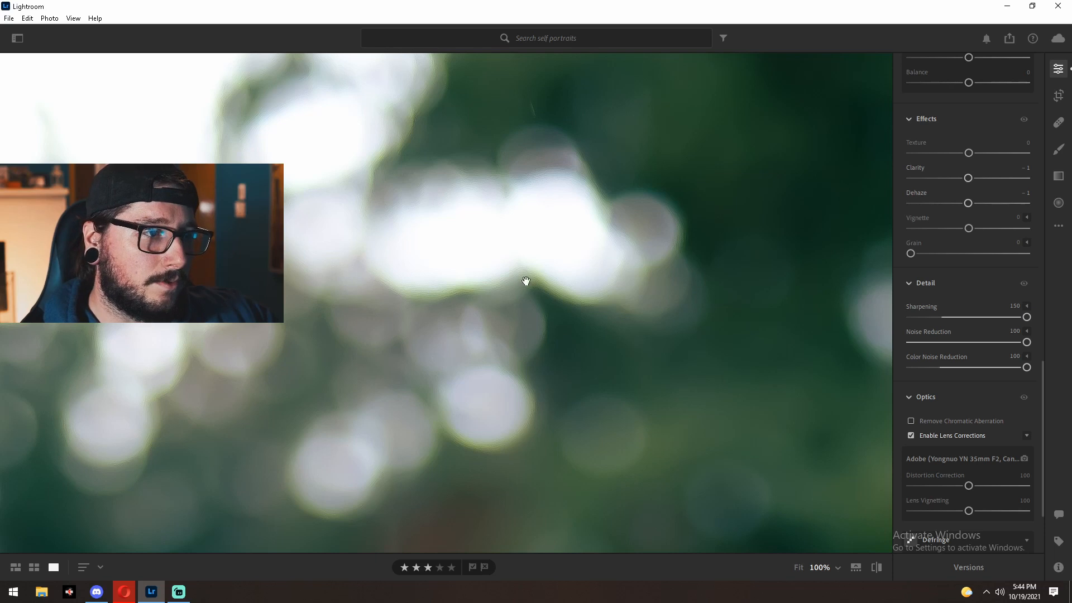
left_click_drag(639, 292, 598, 74)
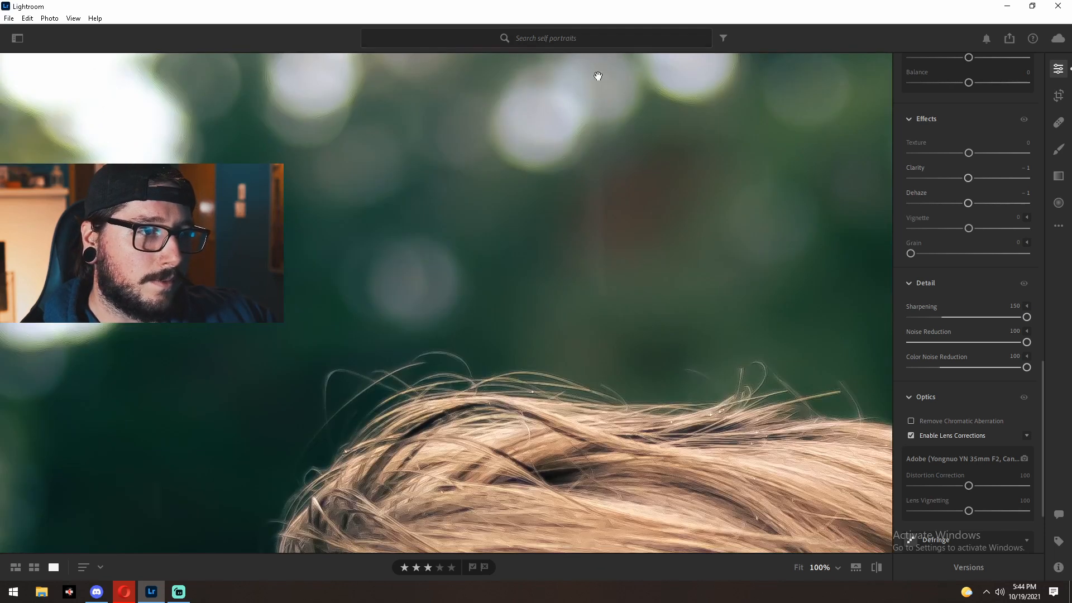
left_click(367, 311)
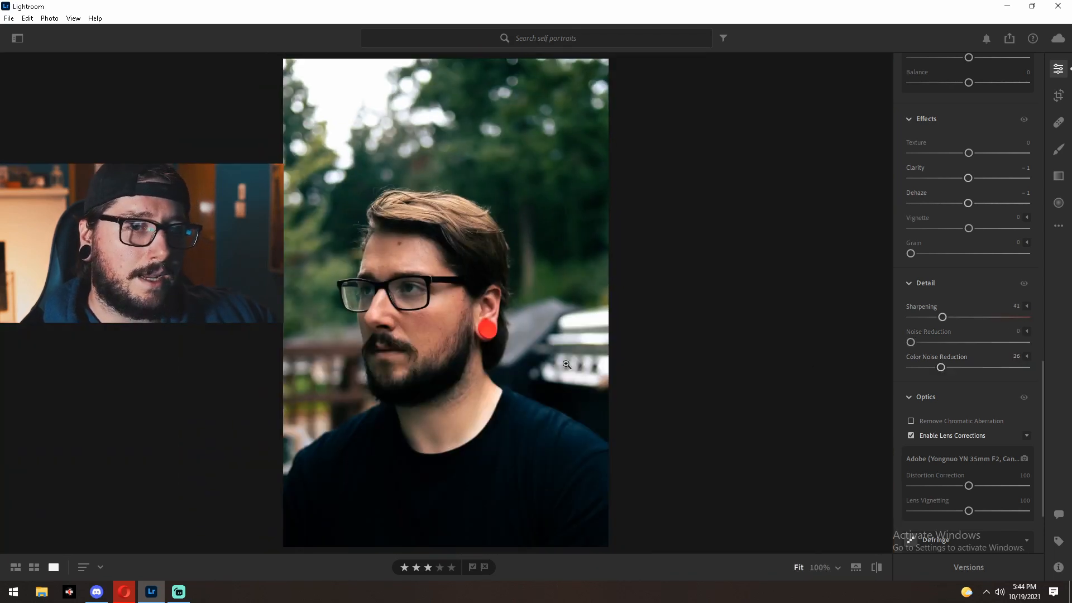
- Examine the sky, bokeh highlights and dark trees at 100% zoom for noise, and return to the full portrait
left_click_drag(361, 183, 666, 541)
left_click_drag(684, 237, 403, 493)
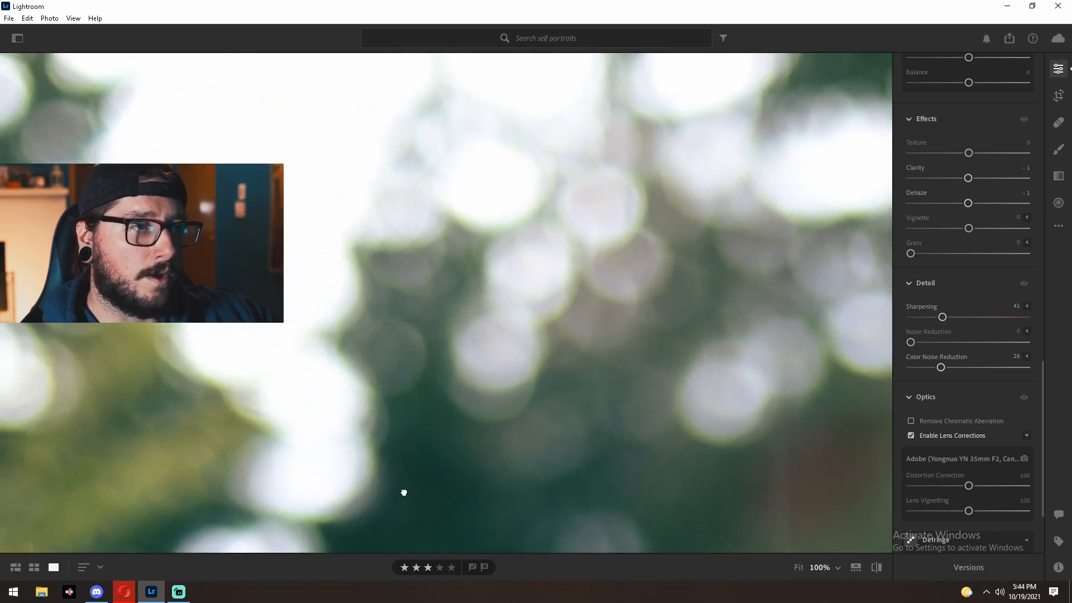
left_click_drag(659, 221, 365, 338)
left_click_drag(447, 385, 294, 290)
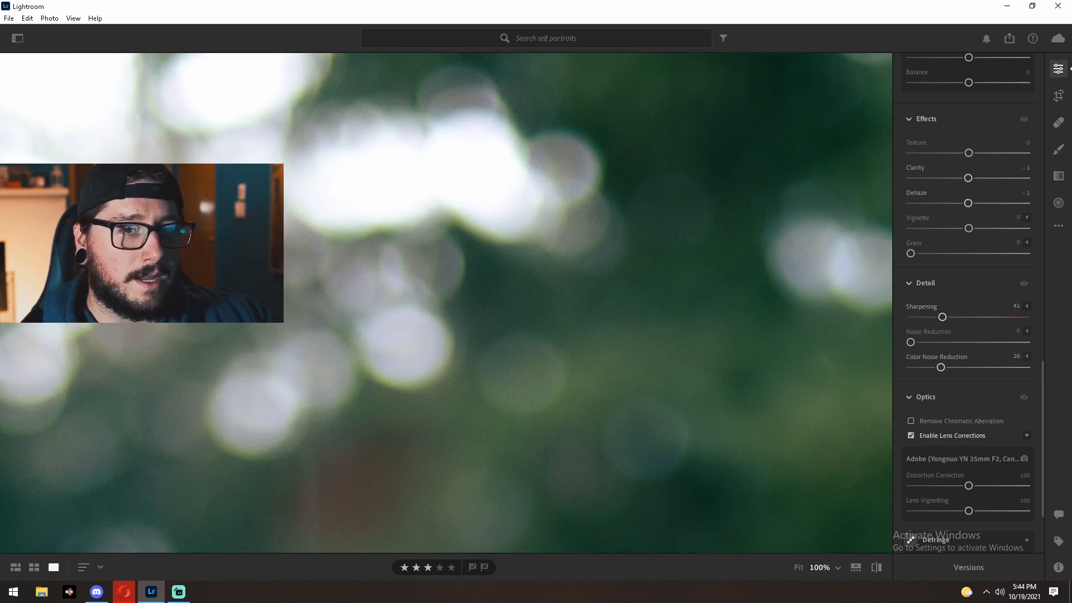
left_click_drag(336, 436, 606, 87)
left_click_drag(408, 332, 686, 280)
left_click_drag(471, 332, 436, 221)
left_click(522, 347)
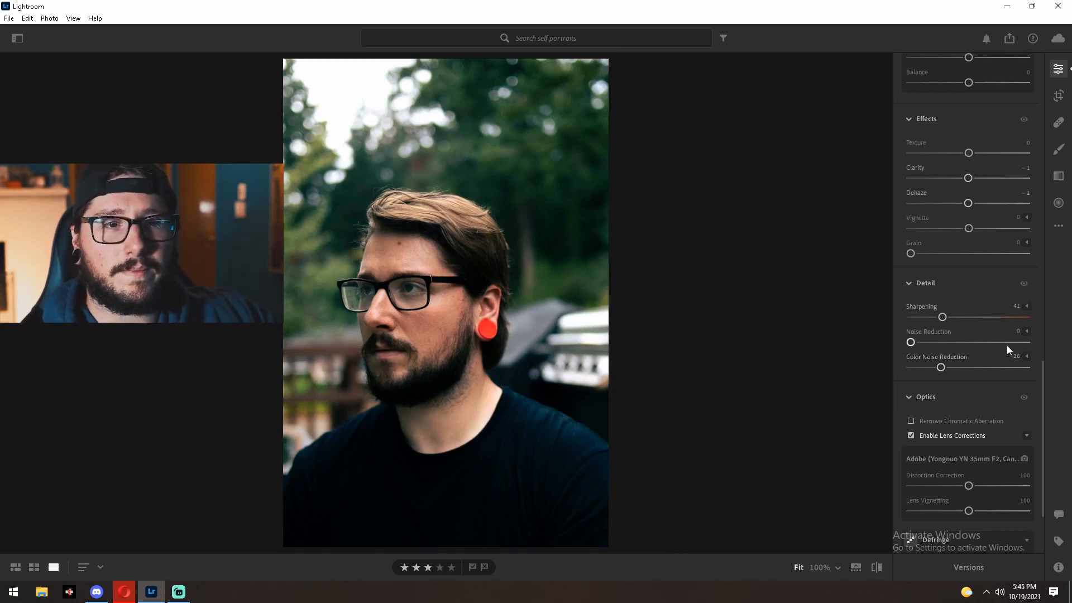
- Save the current edits as a preset named "FINALIZED PRESET" in the User Presets group, including Light, Color, Effects, Detail and Optics
scroll(1007, 345, "down", 2)
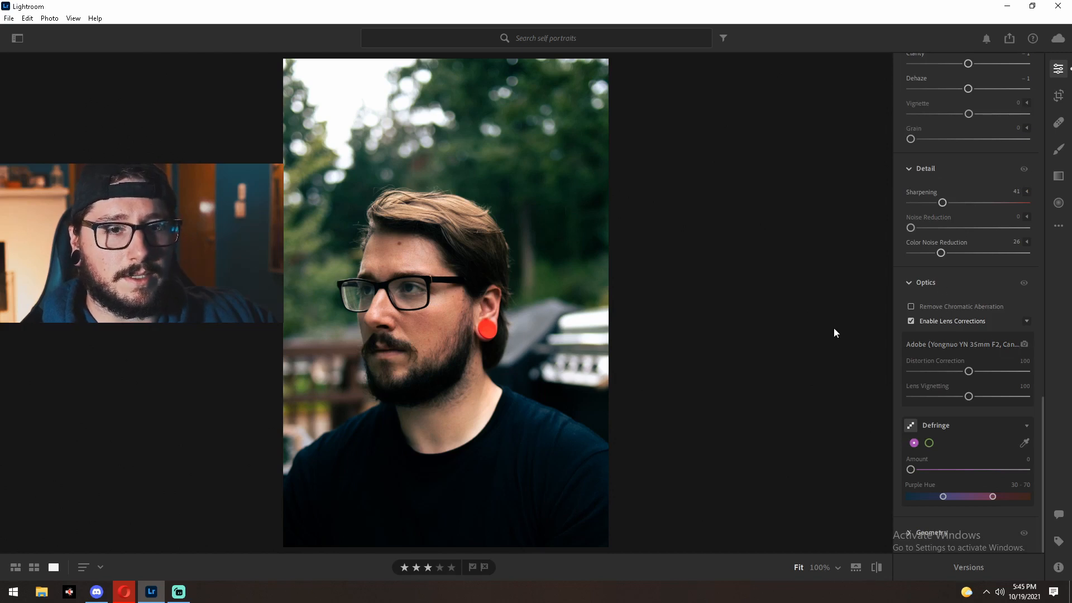
scroll(967, 293, "up", 10)
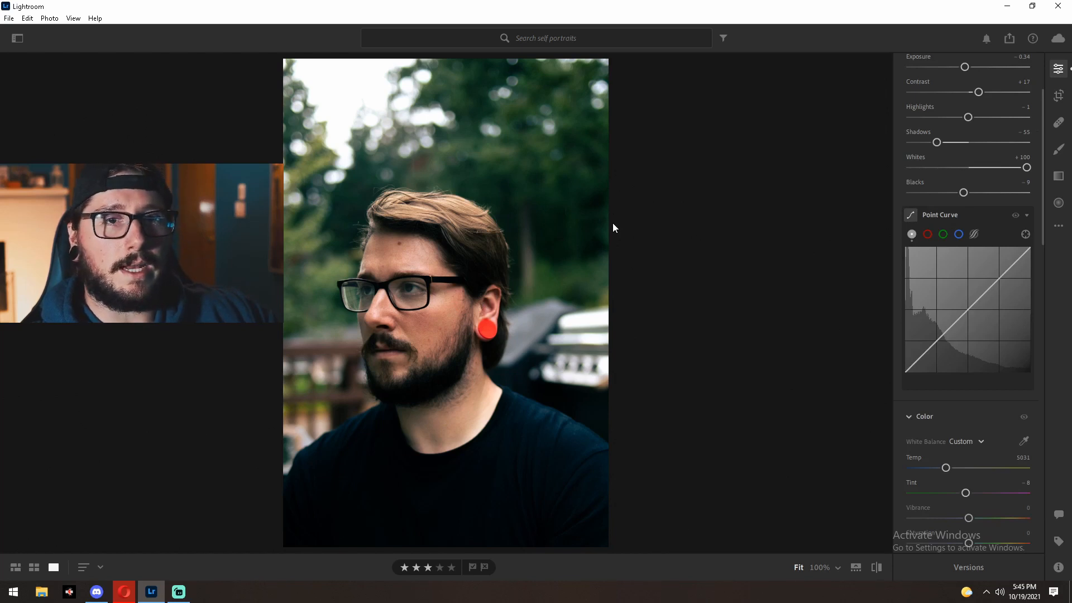
scroll(972, 246, "up", 2)
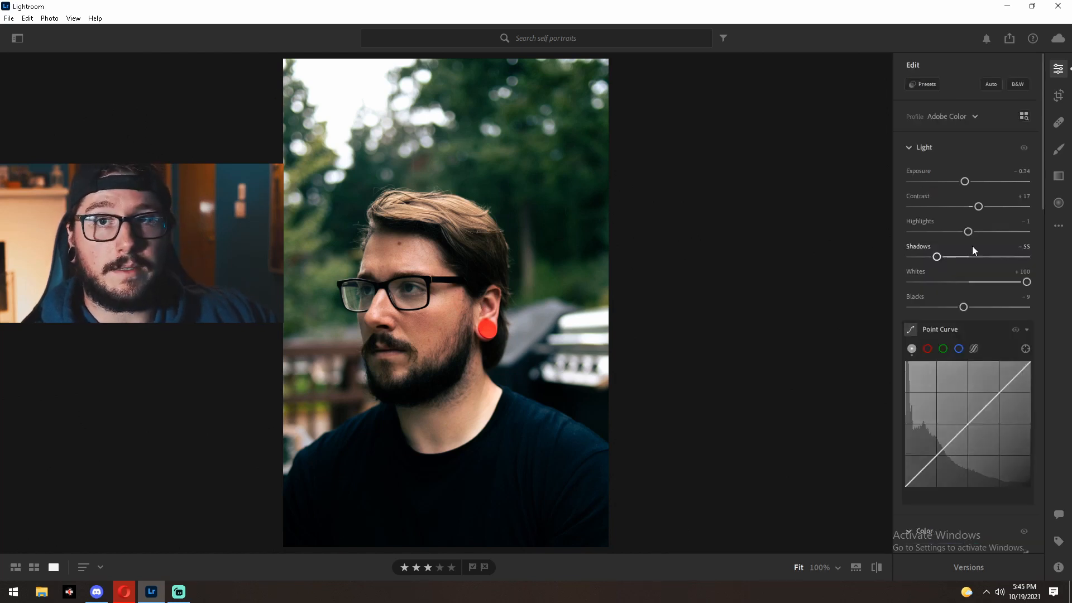
left_click(933, 86)
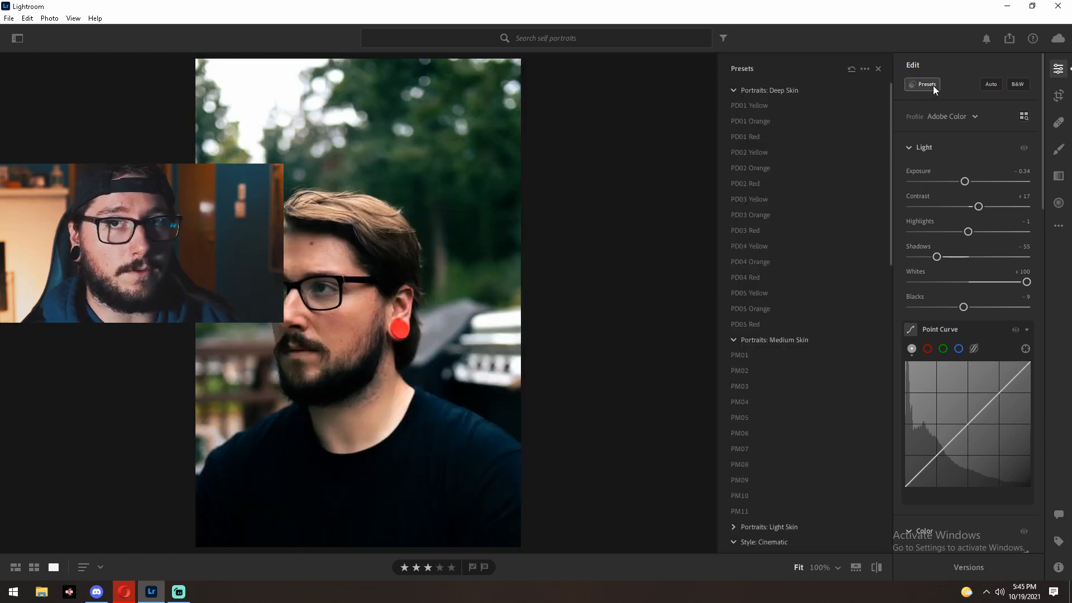
left_click(865, 70)
left_click(857, 90)
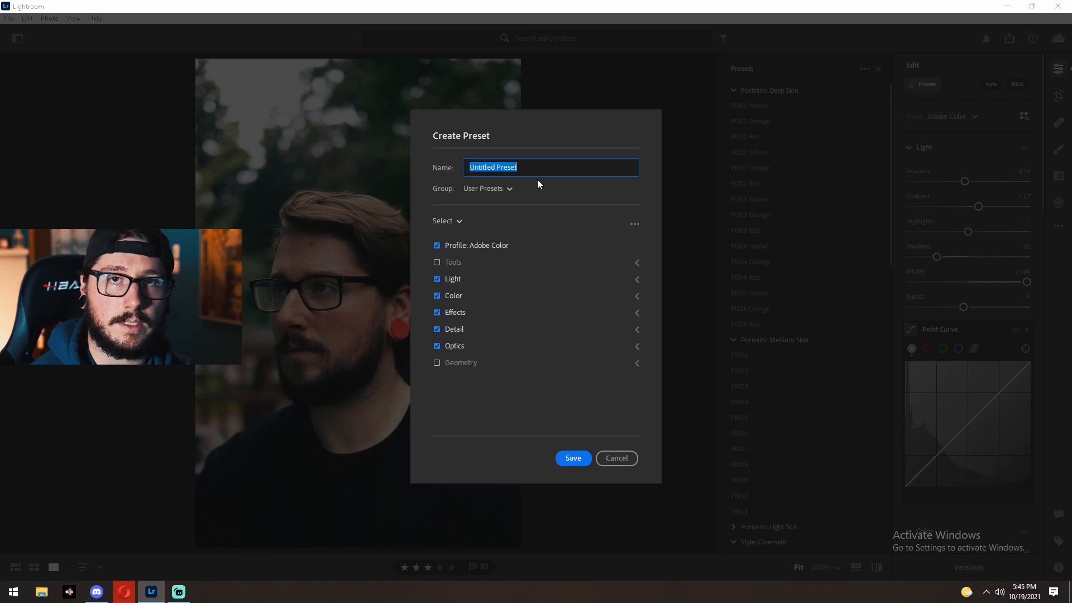
type("FINALIZ")
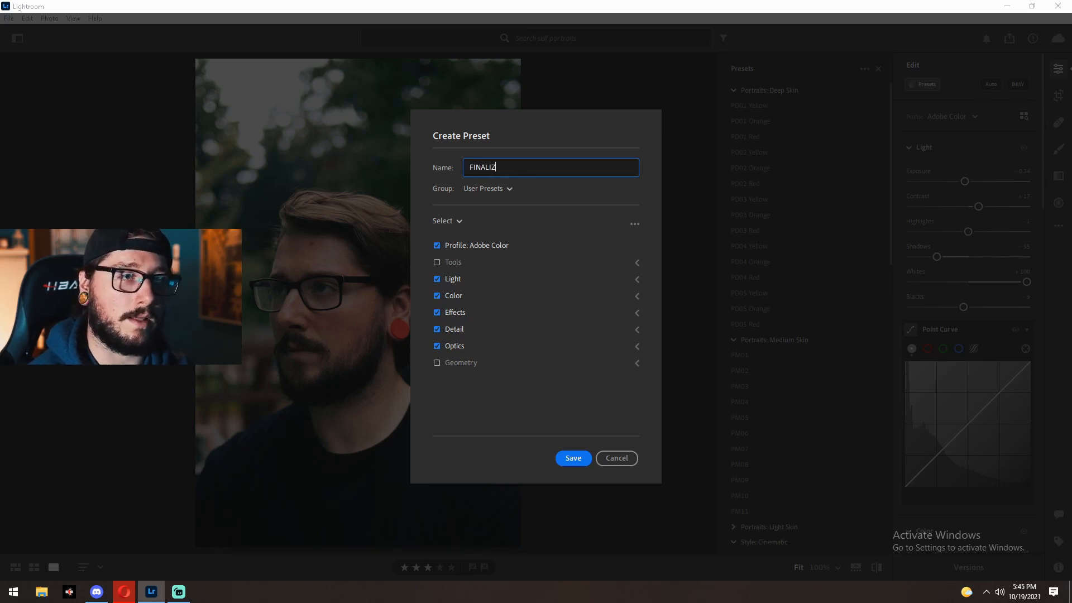
type("ED PRESET")
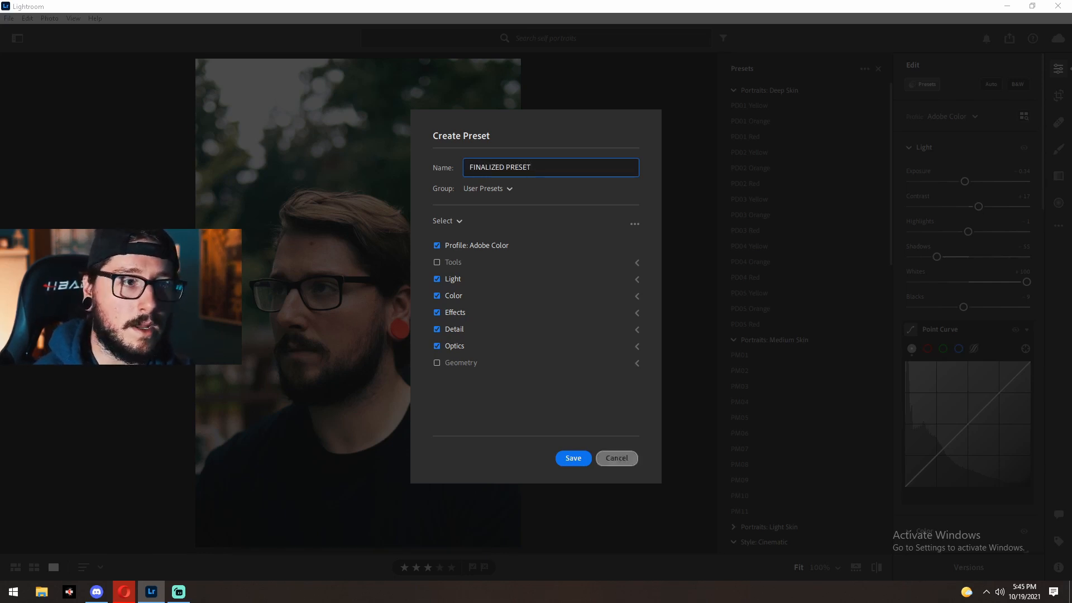
left_click(571, 458)
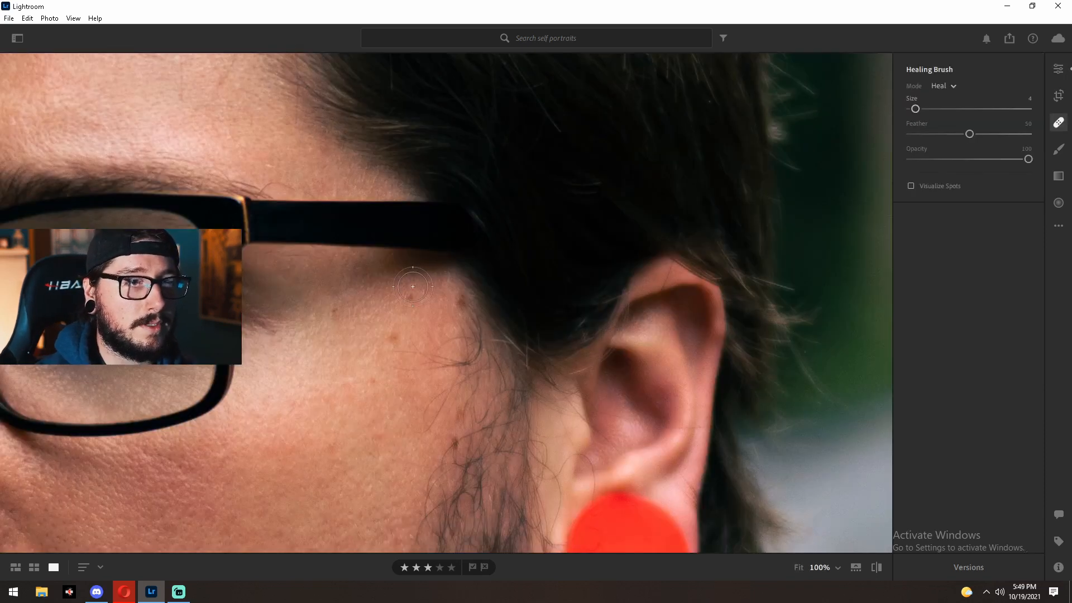
- Heal the brown spot on the upper cheek with a size 2 Healing Brush, sampling clear skin nearby on the cheek
key("bracketleft")
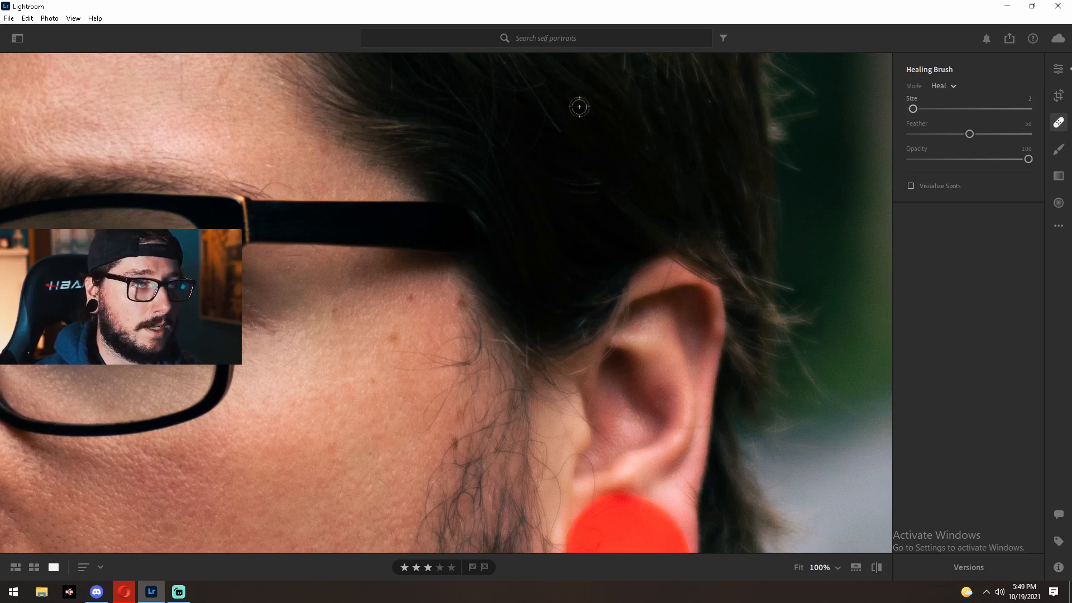
key("bracketright")
key("bracketright")
key("bracketright")
key("bracketright")
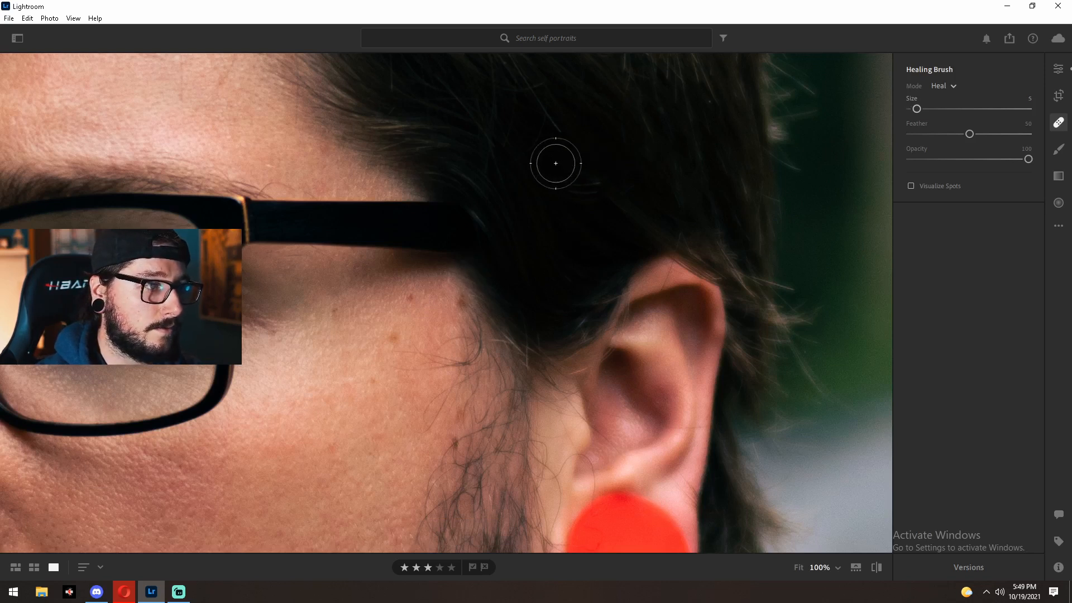
key("bracketleft")
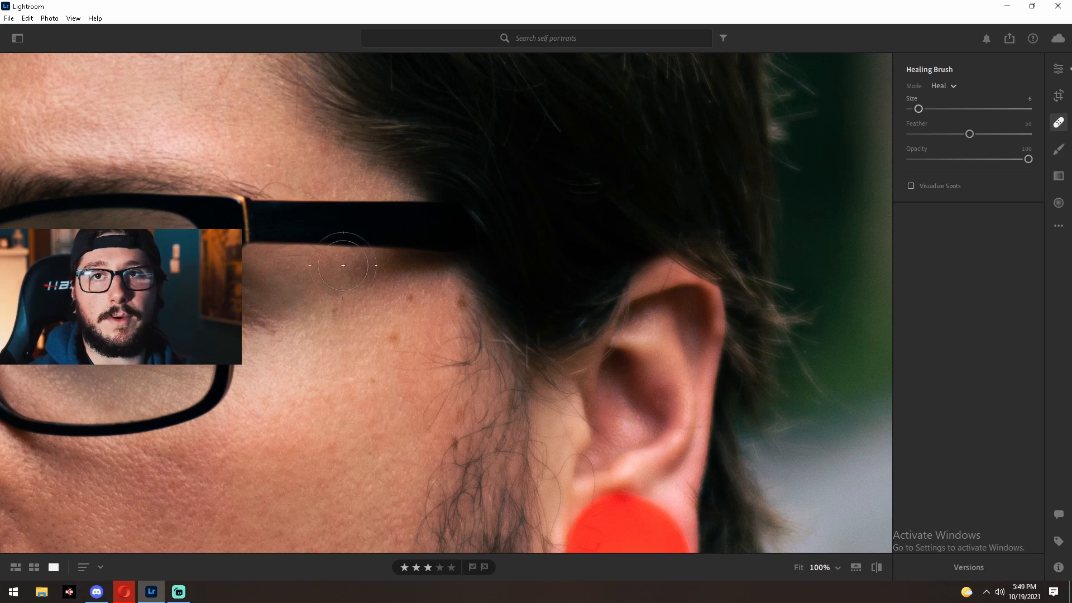
key("bracketleft")
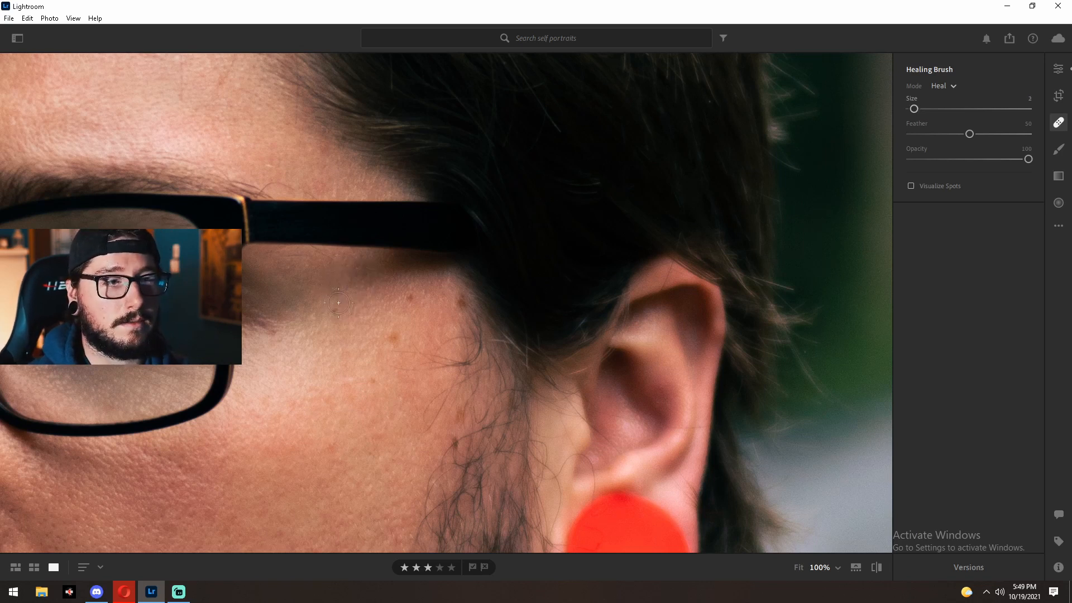
key("bracketright")
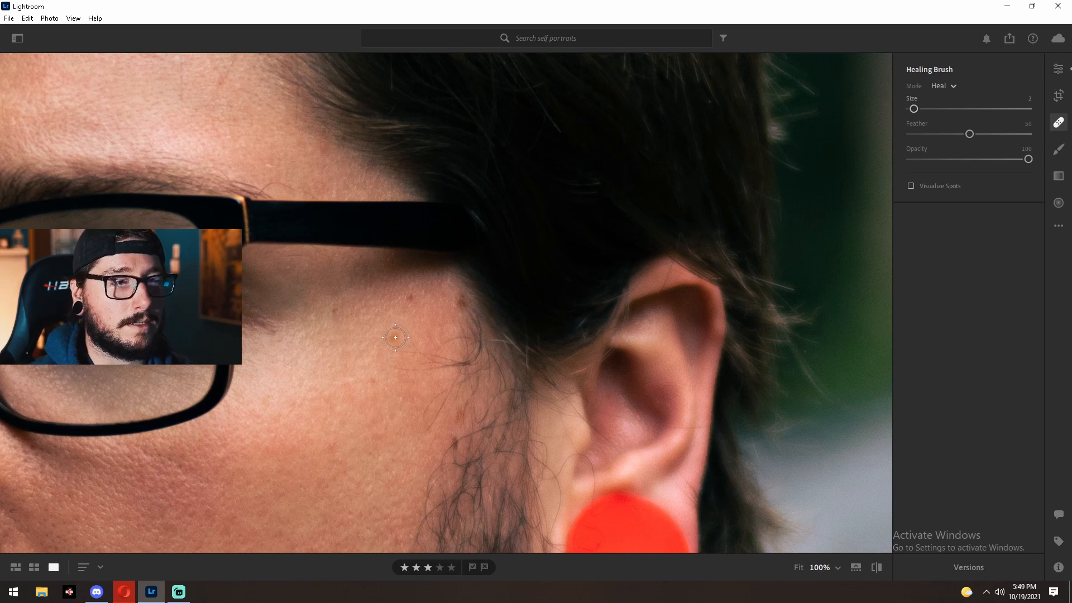
left_click(396, 337)
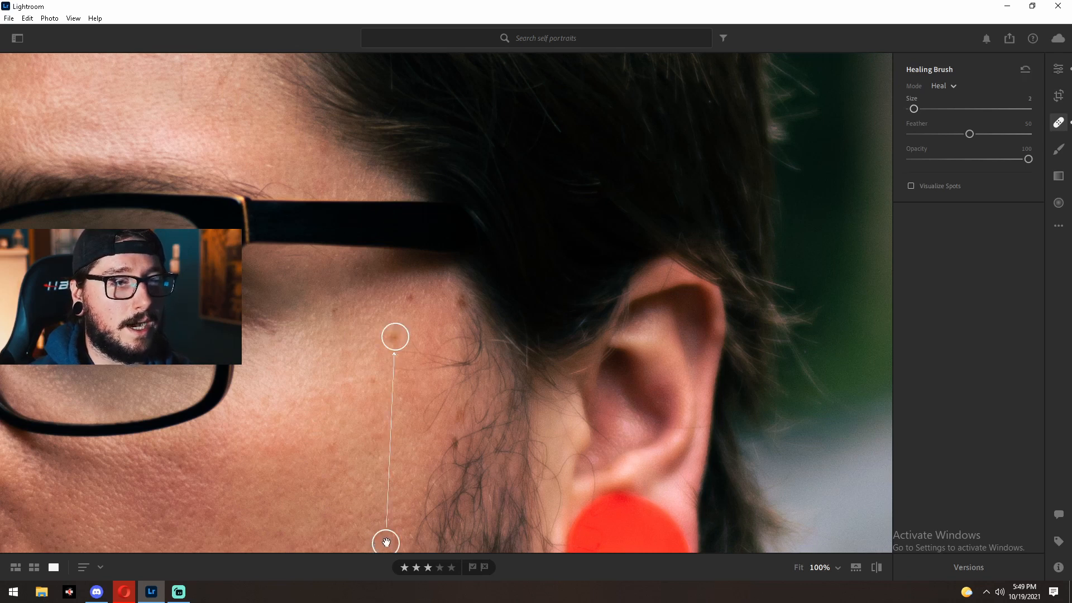
mouse_move(386, 542)
left_mouse_down()
mouse_move(356, 506)
mouse_move(347, 449)
left_mouse_up()
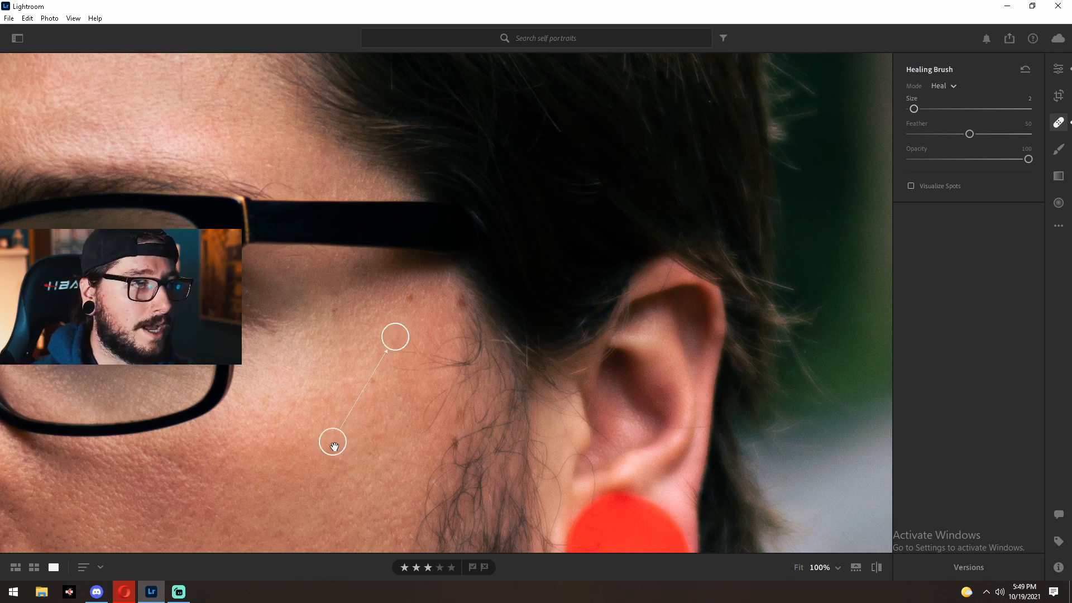
mouse_move(334, 447)
left_mouse_down()
mouse_move(385, 424)
mouse_move(397, 402)
mouse_move(362, 383)
mouse_move(354, 311)
mouse_move(346, 370)
left_mouse_up()
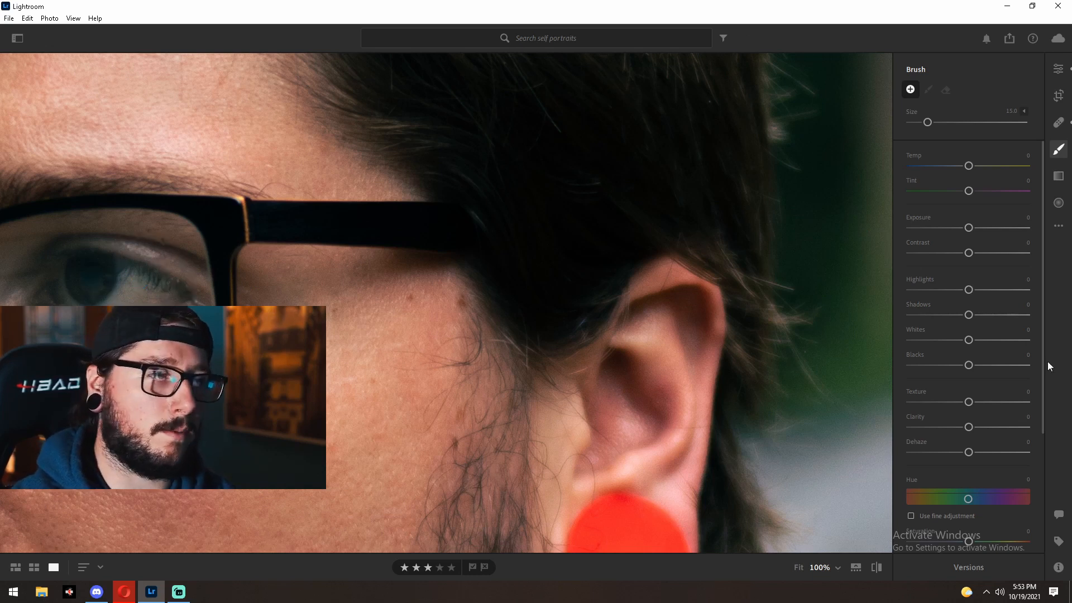
- Paint a brush mask over the bright sky at size 15 and set its Exposure to -1.48 and Temp to +81
left_click(799, 567)
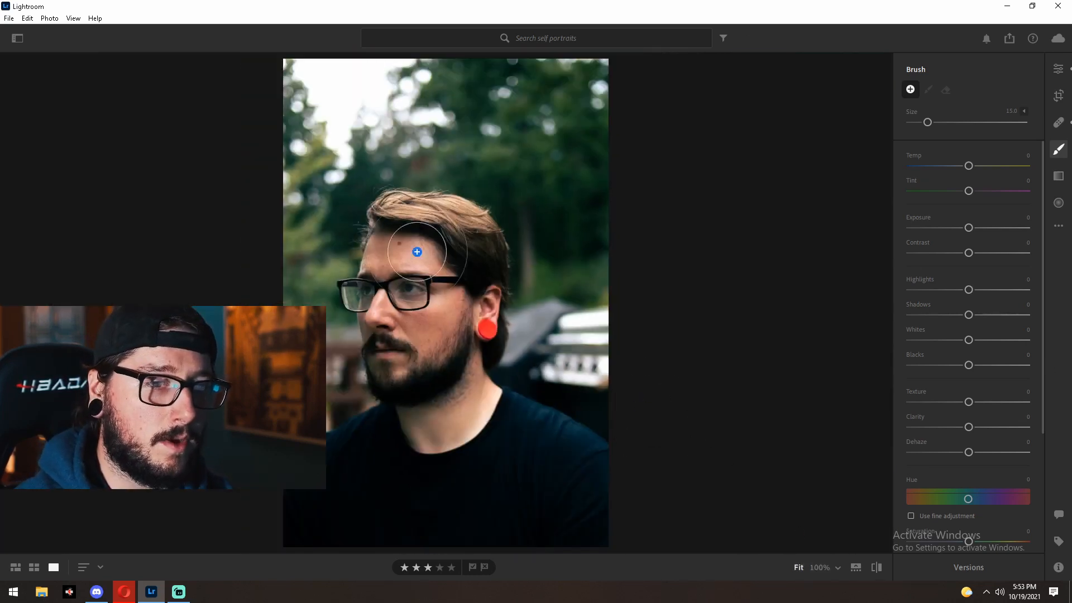
mouse_move(353, 81)
left_mouse_down()
mouse_move(352, 91)
mouse_move(314, 81)
mouse_move(351, 112)
left_mouse_up()
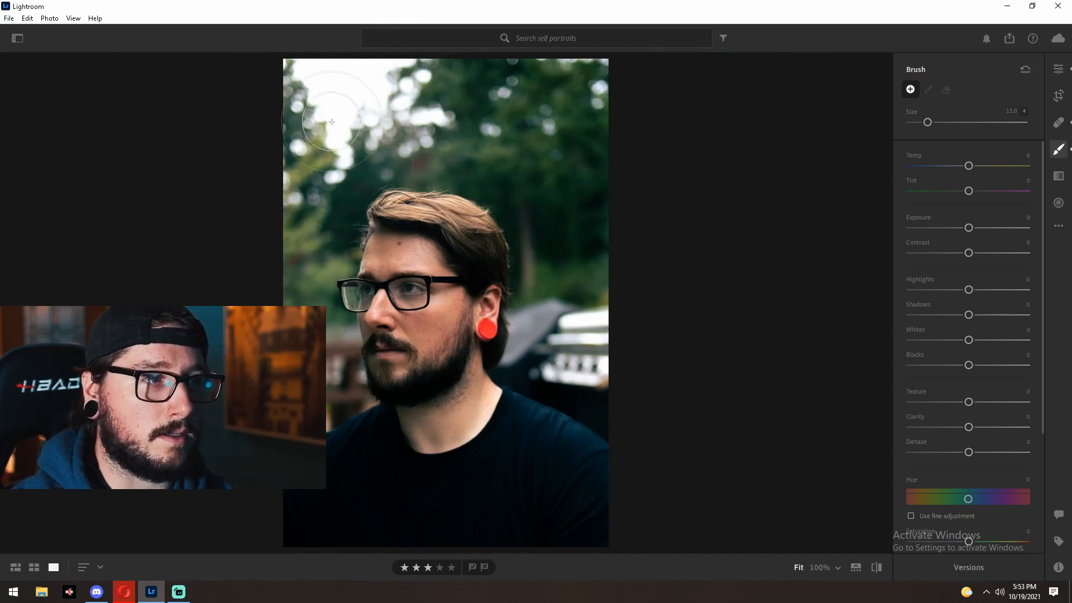
left_click_drag(385, 89, 469, 82)
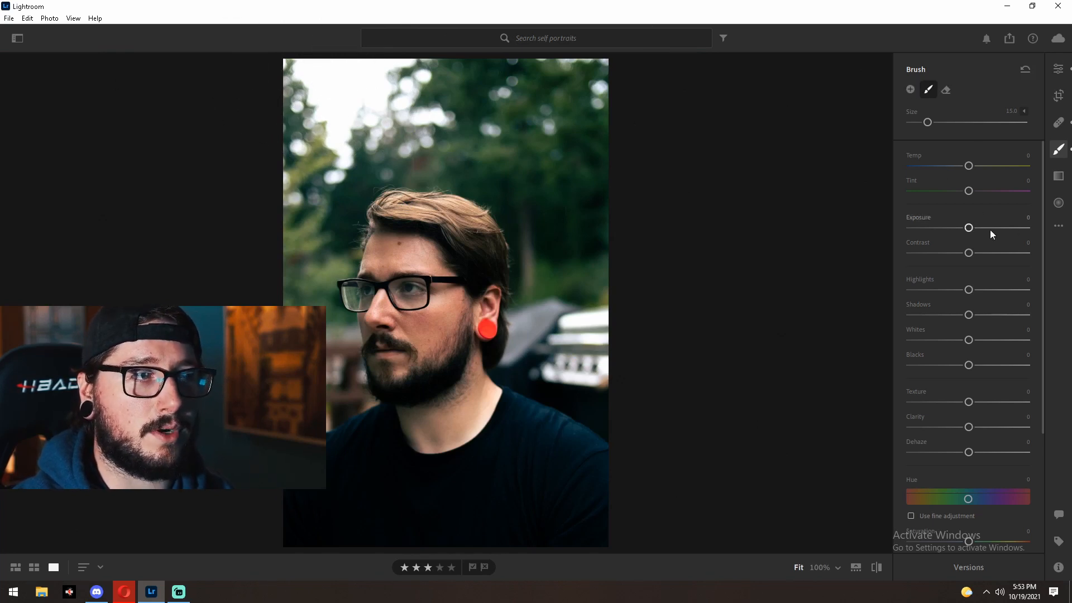
left_click_drag(970, 230, 949, 229)
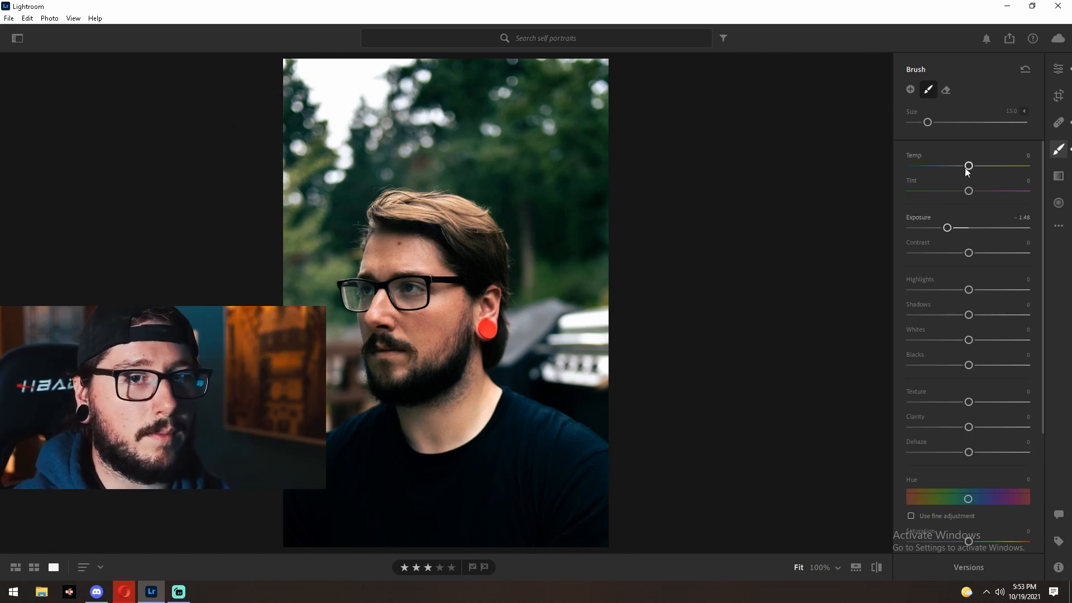
left_click_drag(970, 167, 998, 173)
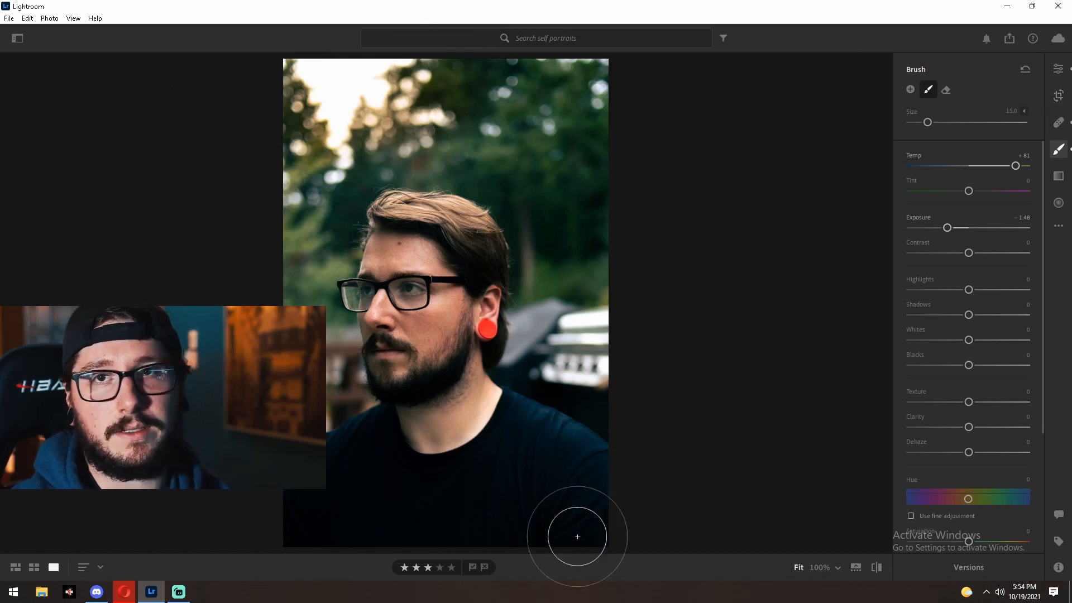
- Reduce the brush size to 7 and 6, and paint a new brush mask over the dark shirt
key("bracketleft")
key("bracketleft")
key("bracketleft")
key("bracketleft")
key("bracketleft")
key("bracketleft")
key("bracketleft")
key("bracketleft")
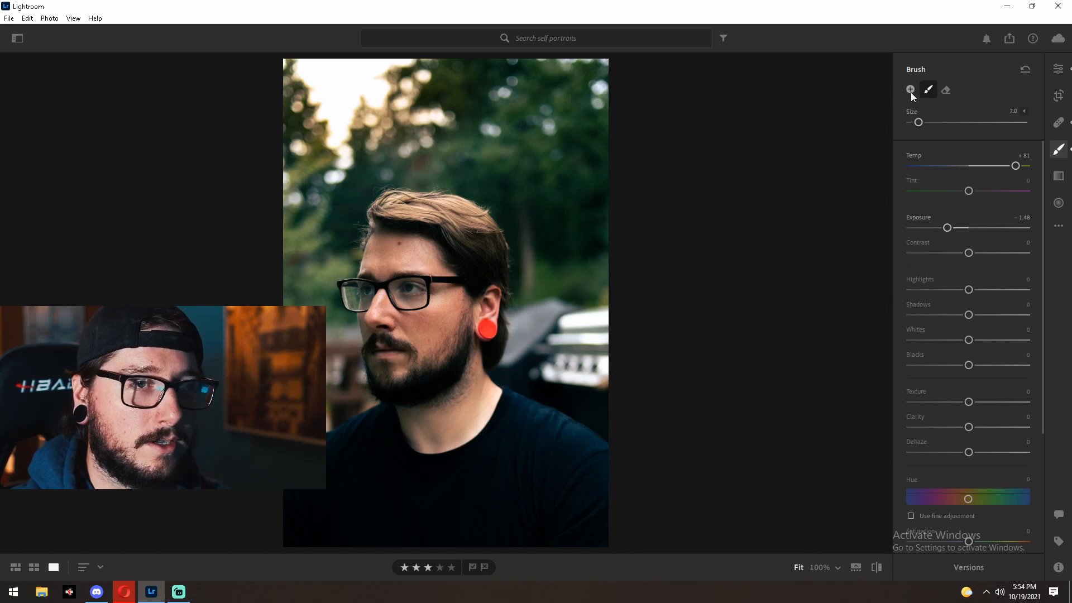
left_click(910, 91)
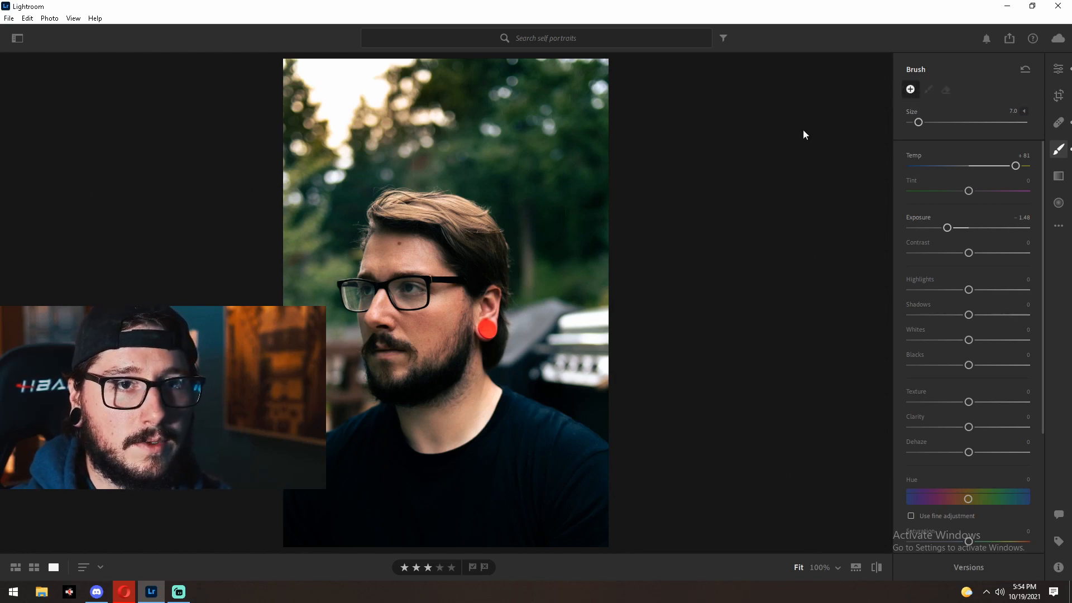
key("bracketleft")
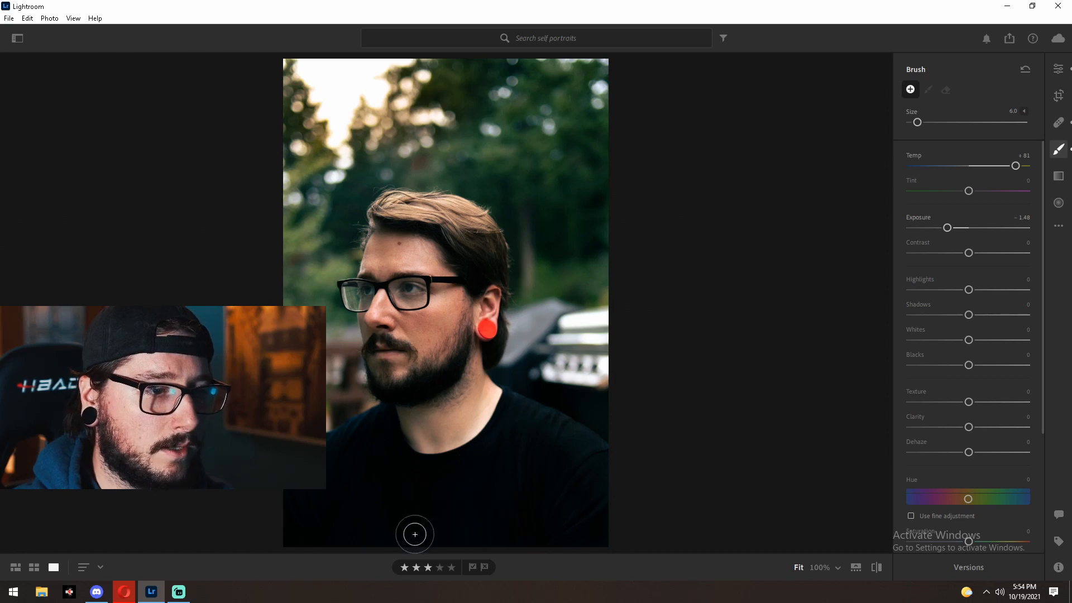
left_click(383, 536)
- Set the new brush's Exposure to -0.08 and Temp to +4, and paint a mask at size 3 over the red ear plug
scroll(960, 353, "down", 5)
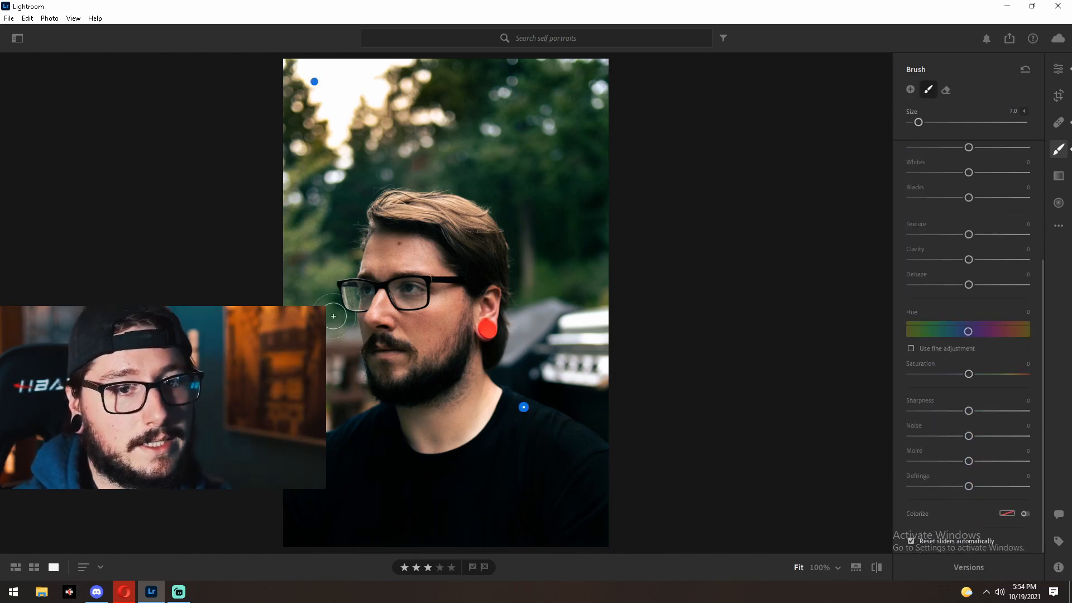
scroll(497, 328, "down", 4)
scroll(497, 329, "up", 3)
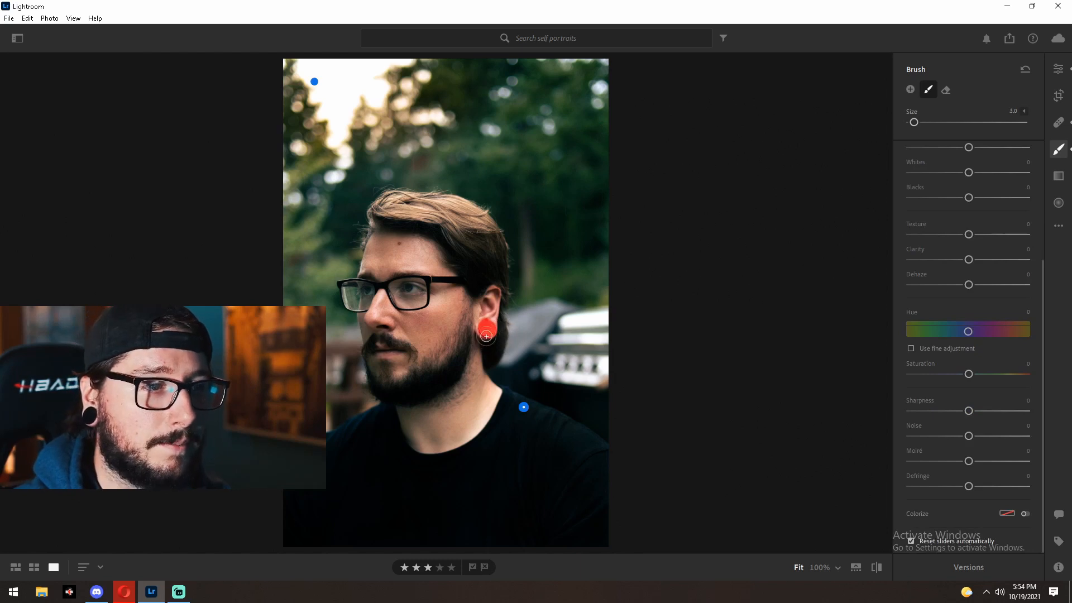
scroll(969, 251, "up", 5)
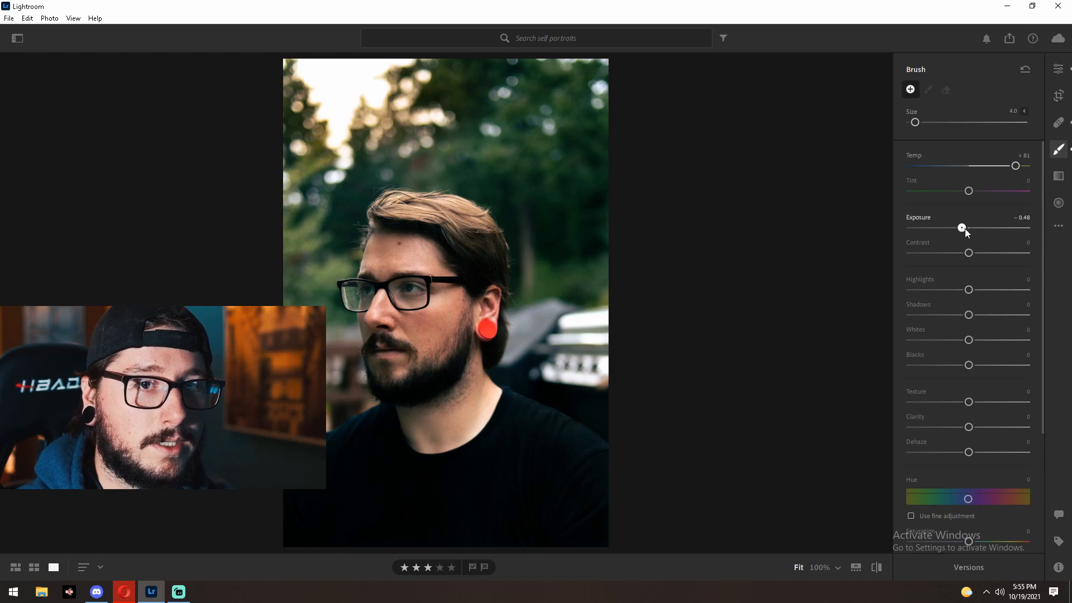
left_click_drag(965, 228, 970, 227)
left_click_drag(1016, 166, 1000, 167)
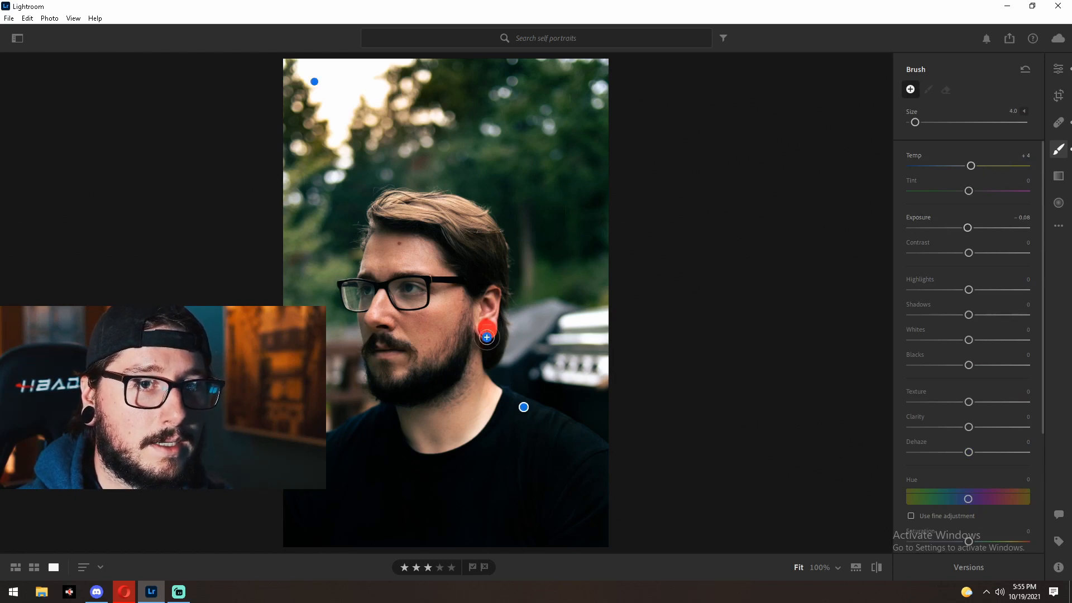
scroll(486, 329, "down", 1)
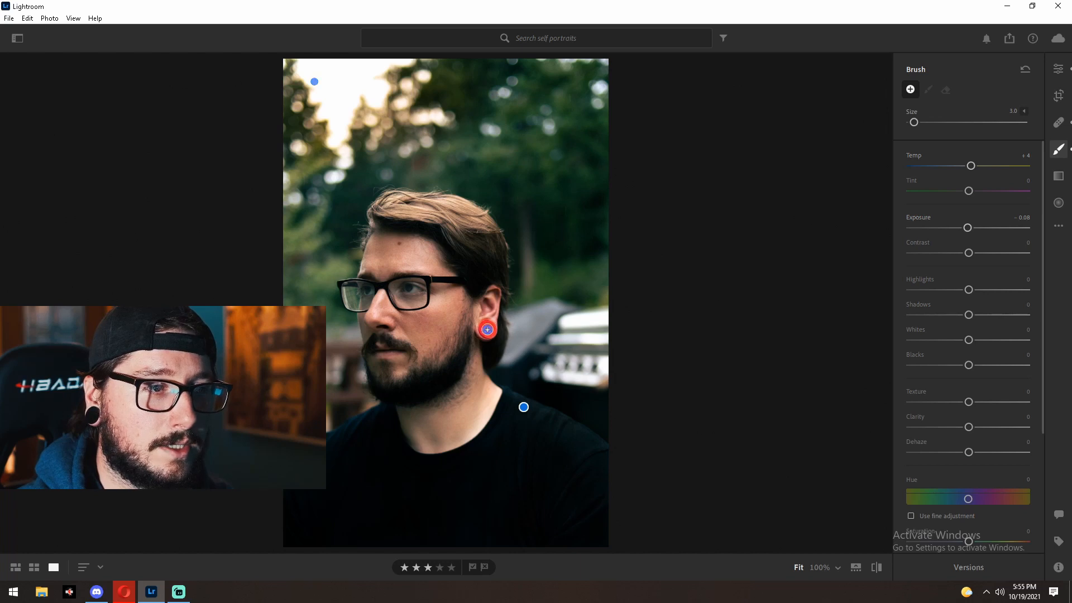
left_click_drag(488, 330, 491, 327)
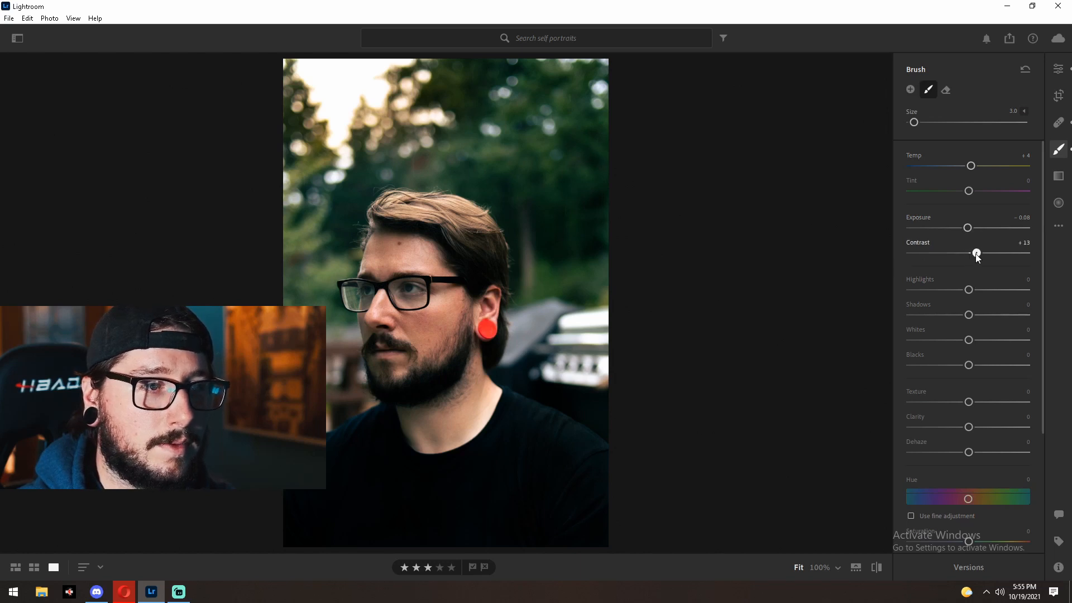
- Try recolouring the ear plug mask with Hue at +152 and at -102, Exposure at -0.28 and Contrast at -79
scroll(960, 338, "down", 3)
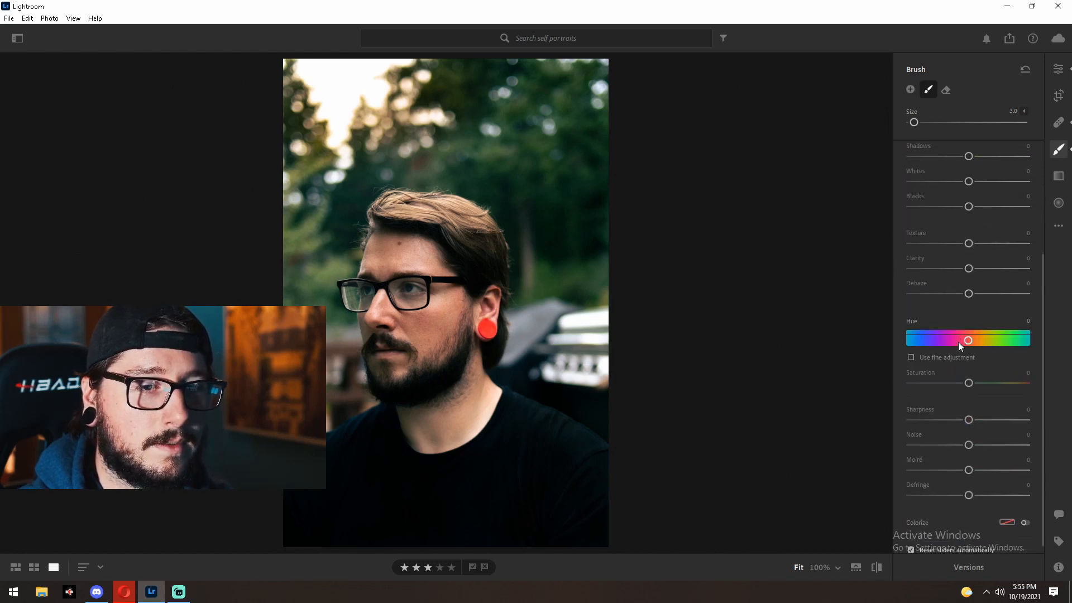
left_click_drag(966, 339, 1020, 330)
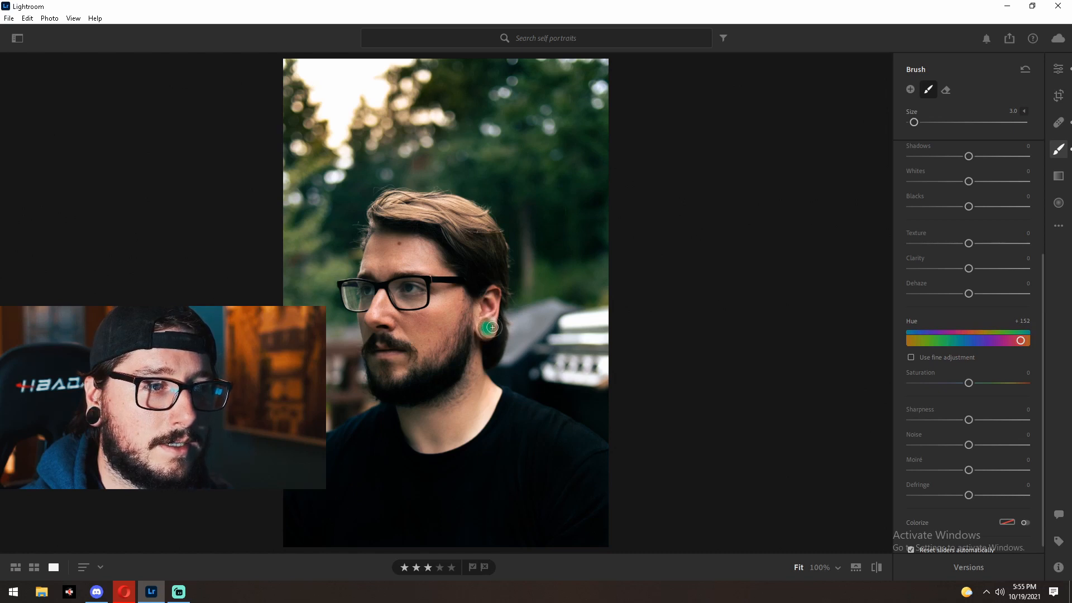
left_click_drag(974, 339, 931, 350)
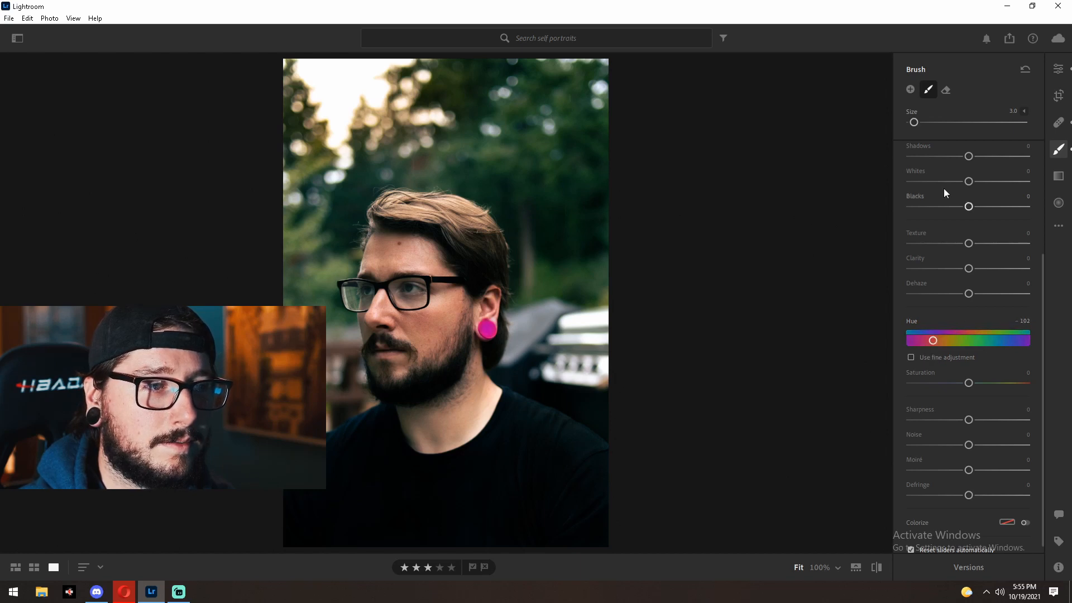
scroll(955, 226, "up", 3)
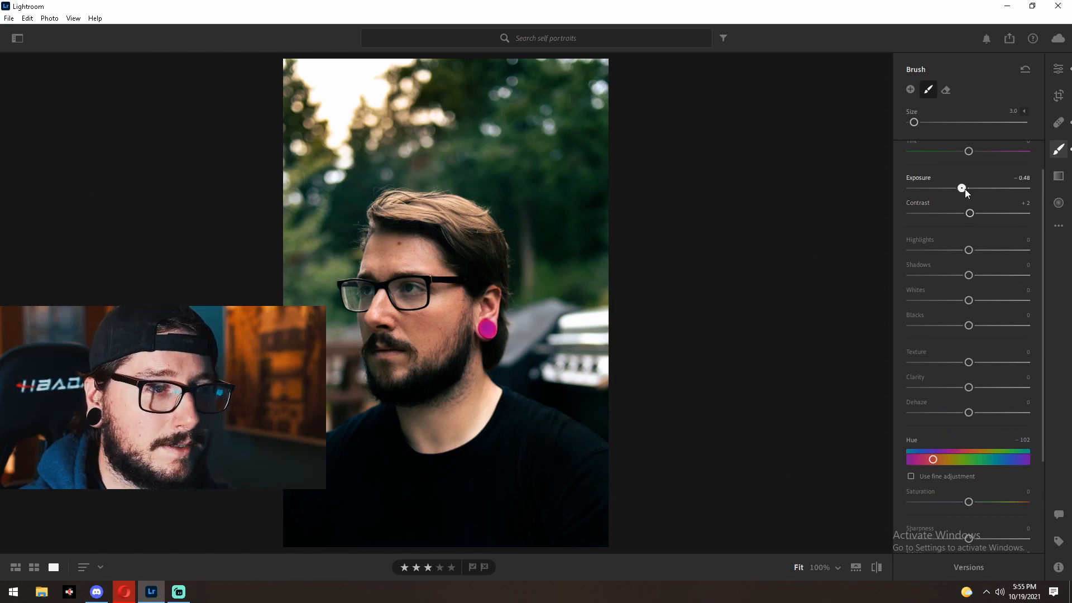
left_click_drag(968, 215, 923, 217)
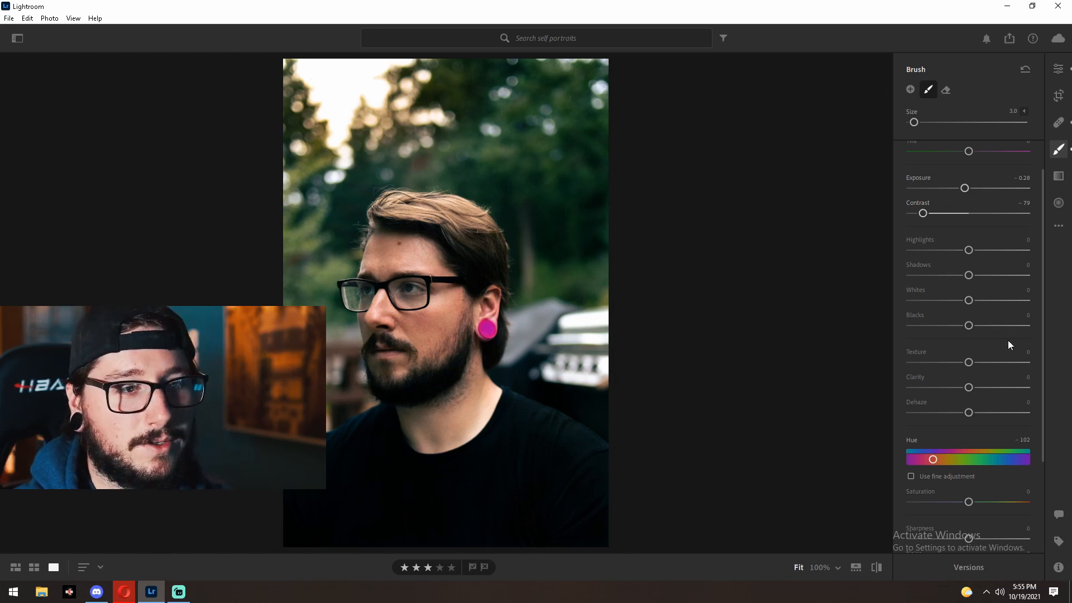
- Undo the ear plug mask's last Contrast, Exposure, brush stroke and Hue changes
key("ctrl+z")
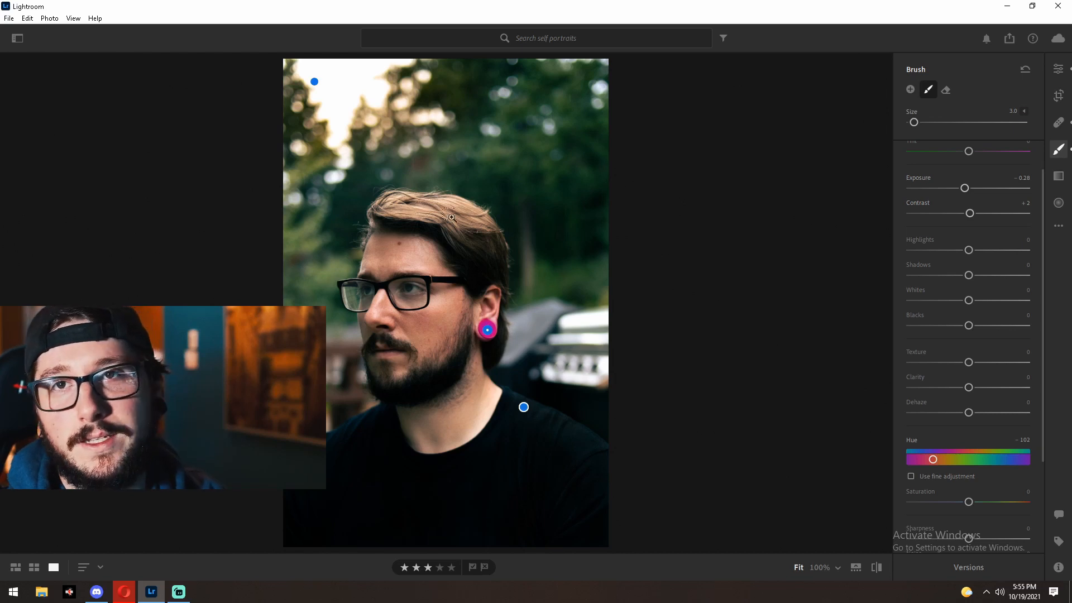
key("ctrl+z")
key("ctrl+z")
key("ctrl+z")
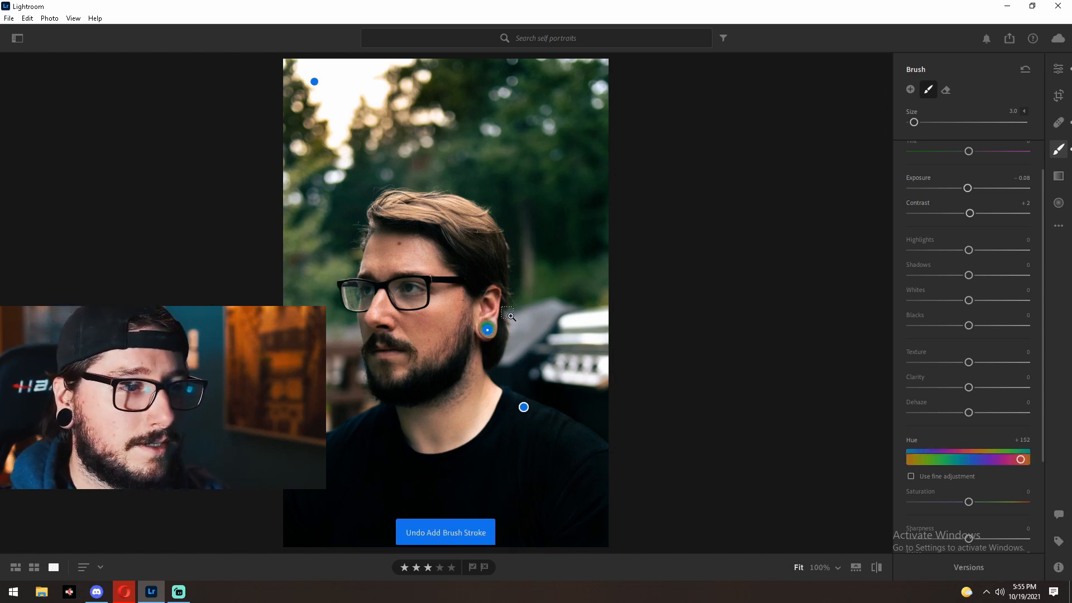
key("ctrl+z")
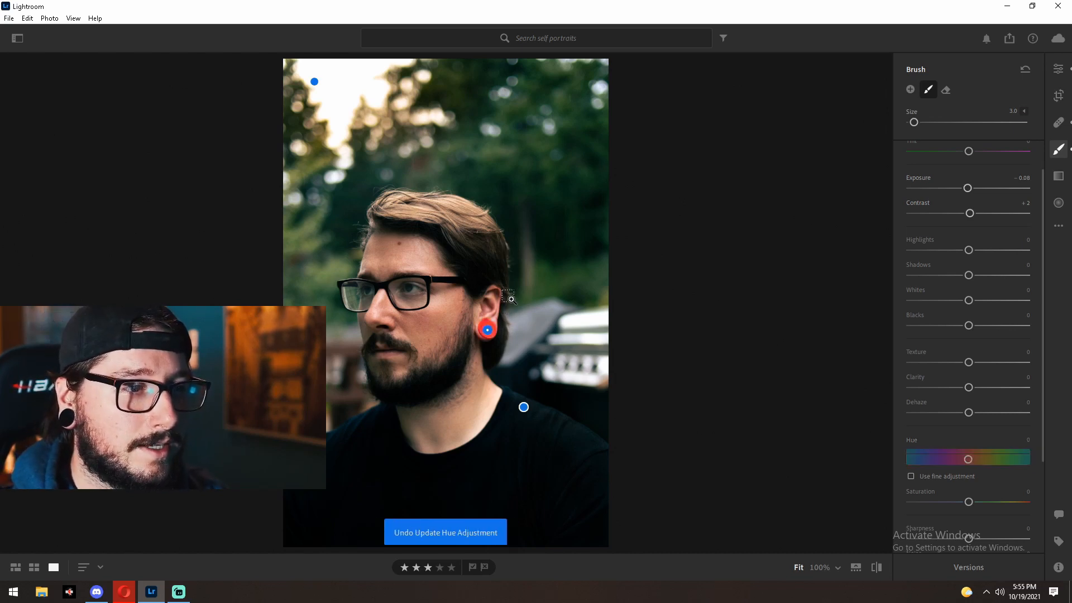
- Try a linear gradient from the shirt up to the trees with Temp +100 and Exposure -4.00, and delete it
left_click(1061, 180)
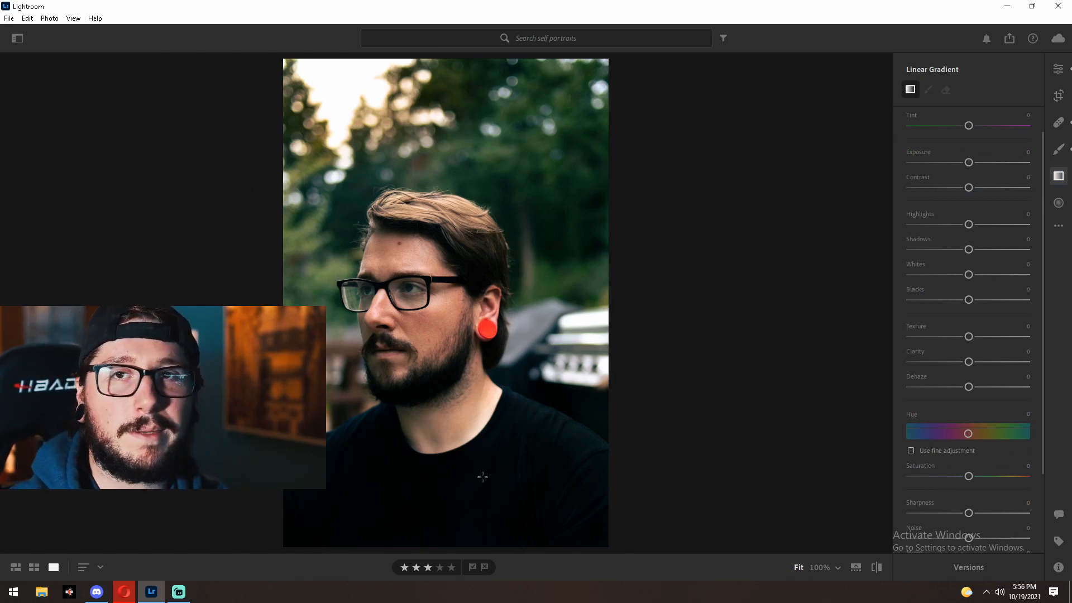
left_click_drag(482, 476, 455, 112)
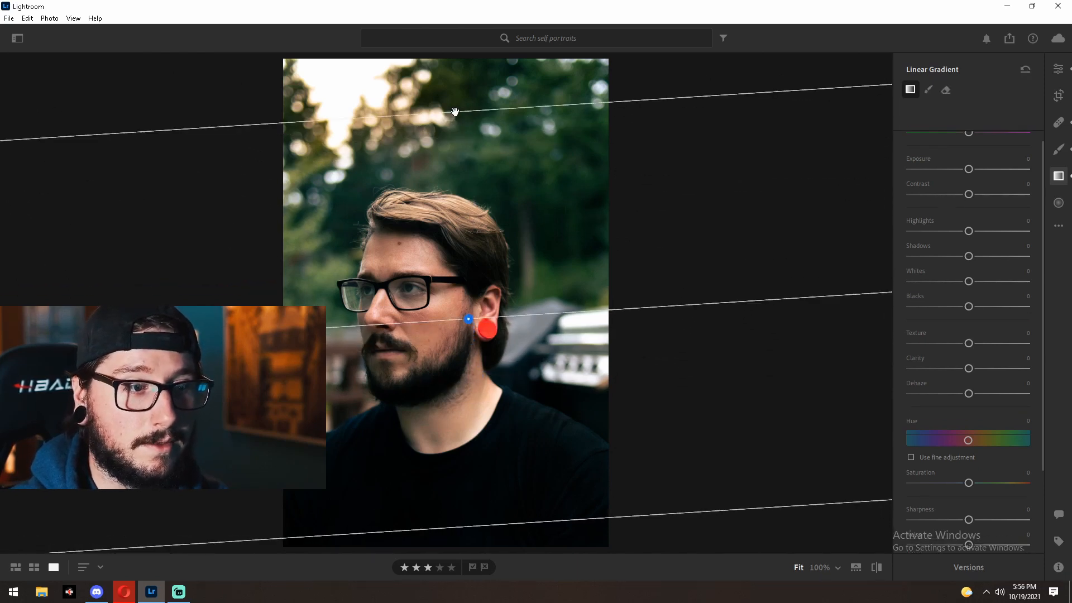
scroll(972, 179, "up", 1)
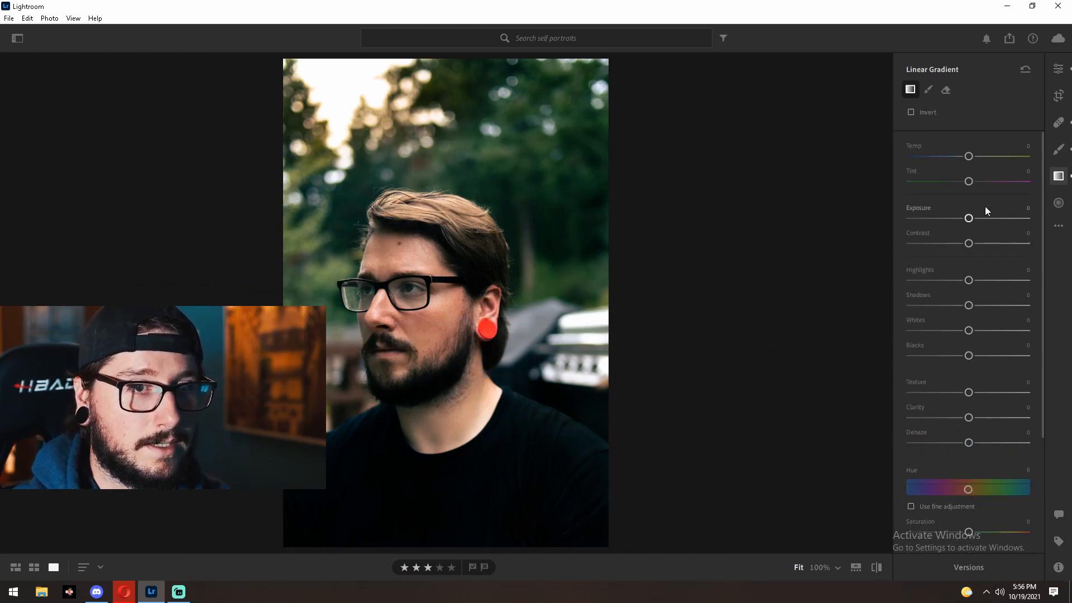
left_click_drag(972, 157, 1034, 154)
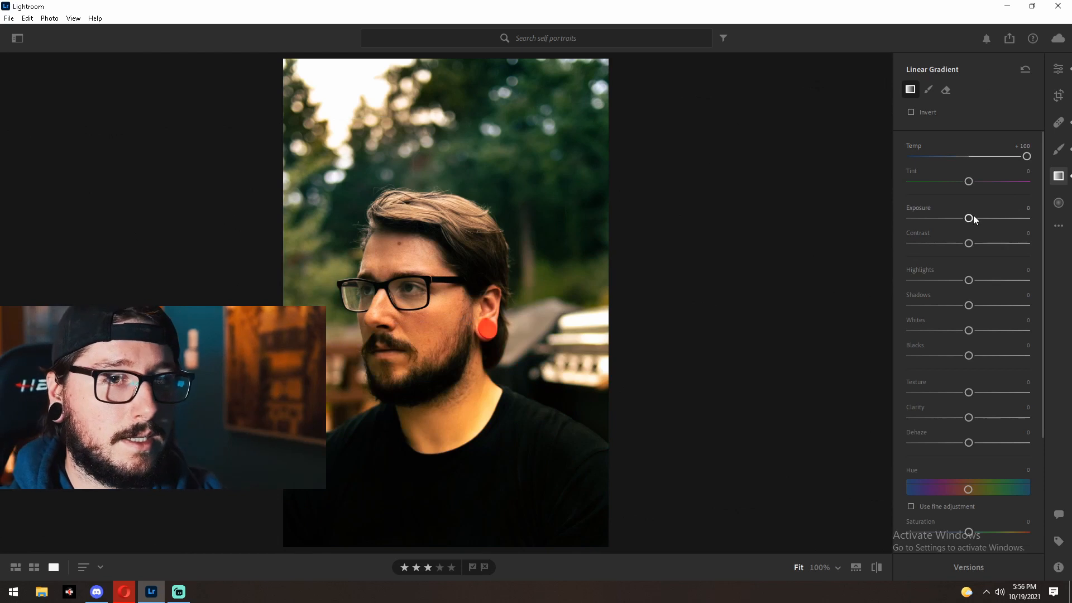
left_click_drag(965, 221, 909, 219)
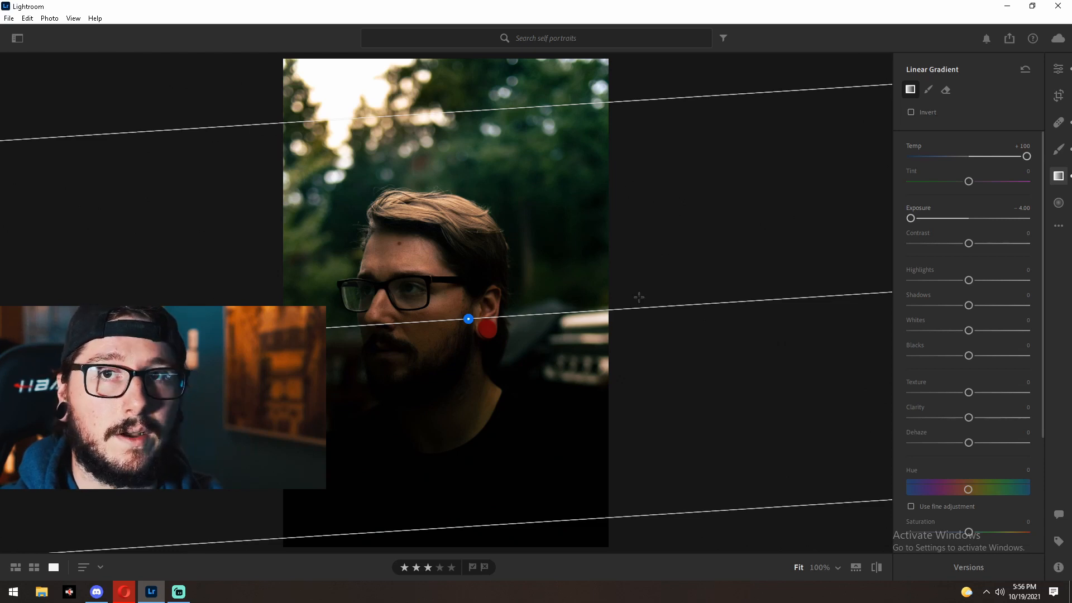
key("Delete")
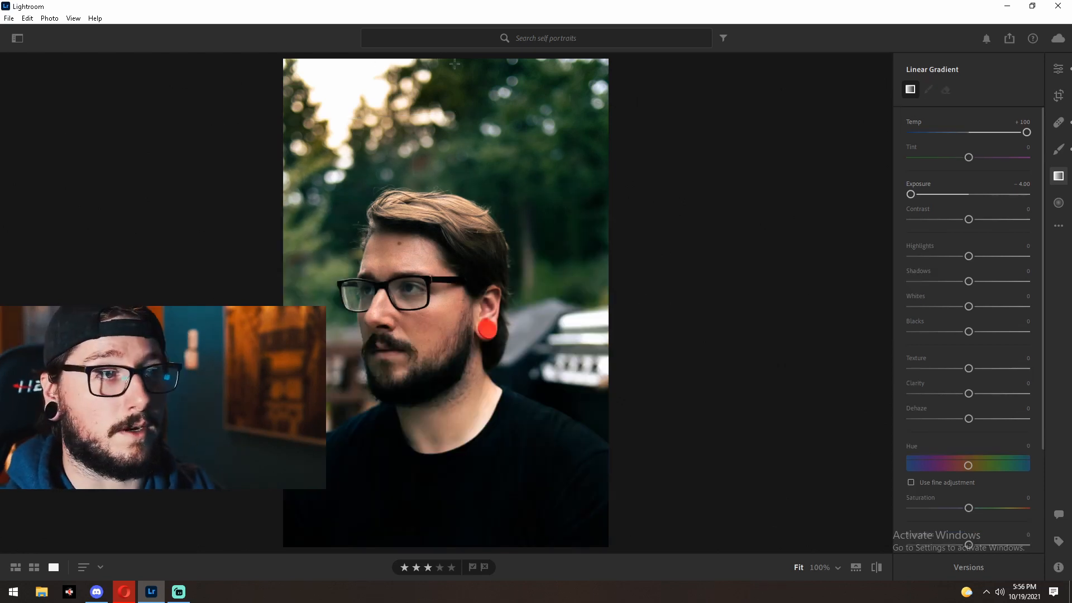
- Add a linear gradient from the photo's upper edge downward with Temp +100 and Exposure -0.20, and centre it just above the hair
left_click_drag(447, 58, 447, 260)
left_click_drag(913, 220, 966, 225)
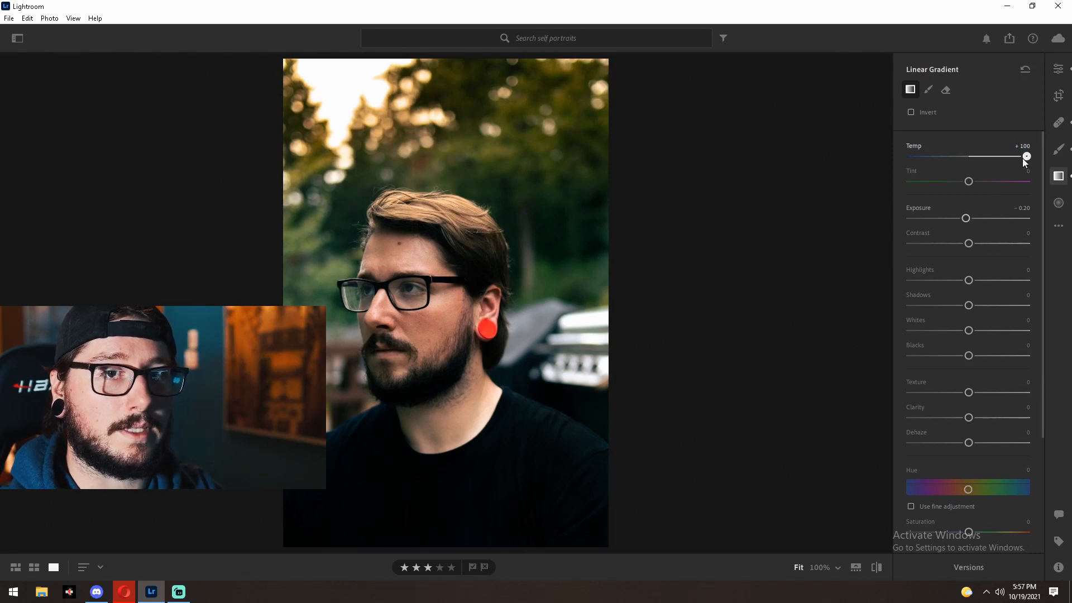
left_click_drag(450, 161, 459, 186)
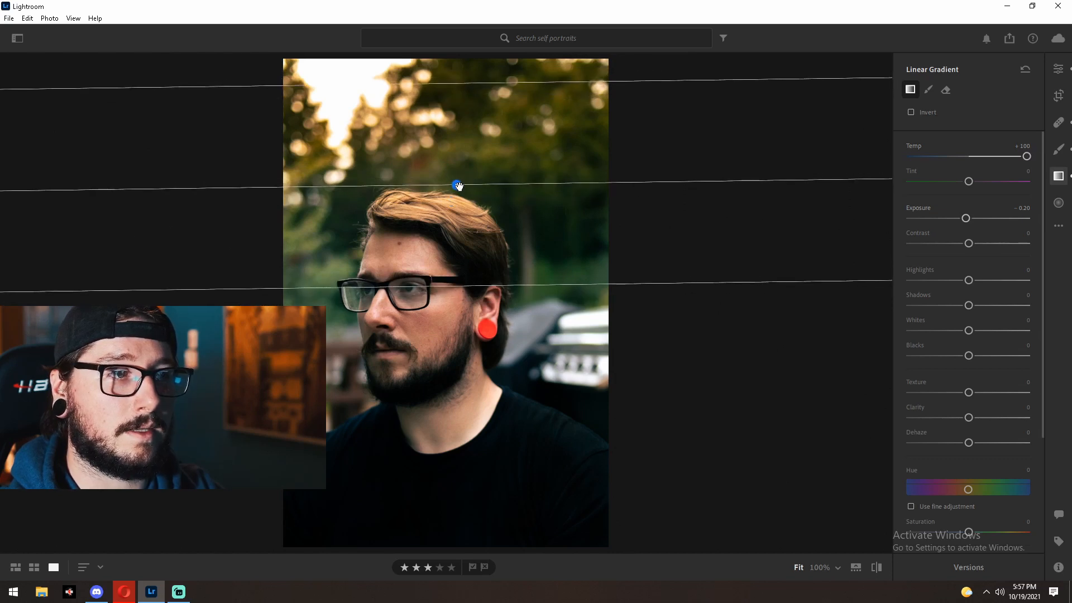
left_click(737, 466)
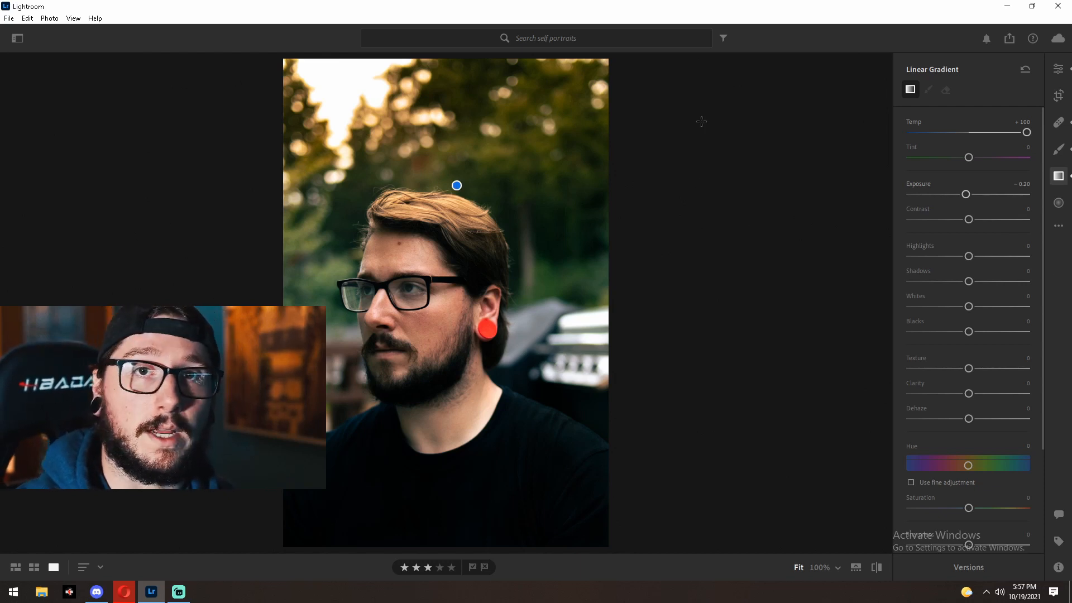
- Try a radial gradient over the lower face and ear plug, and undo it
left_click(1061, 204)
left_click_drag(446, 349, 498, 394)
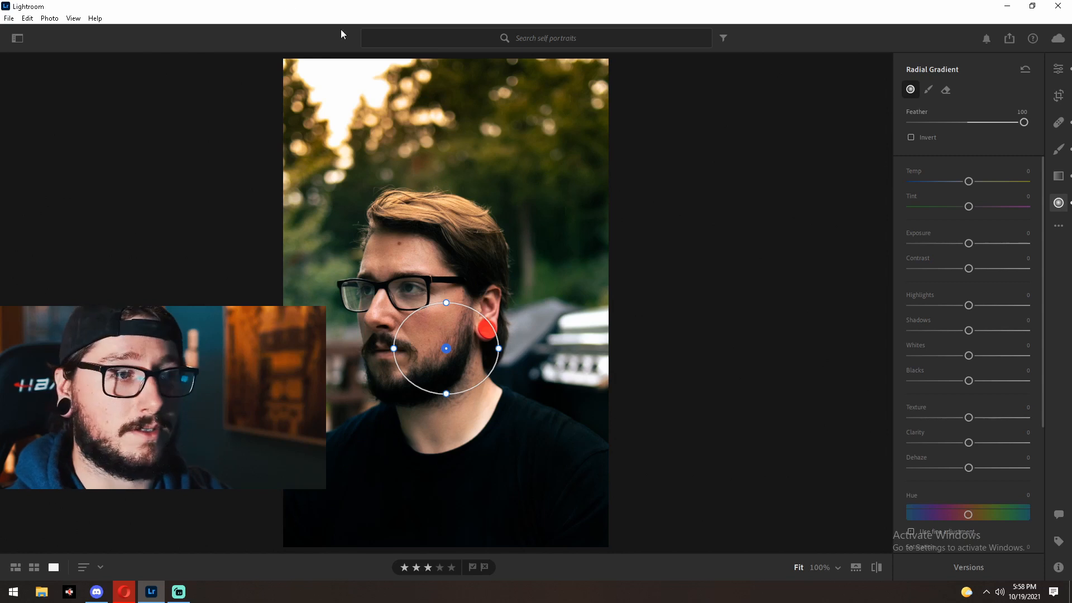
key("ctrl+z")
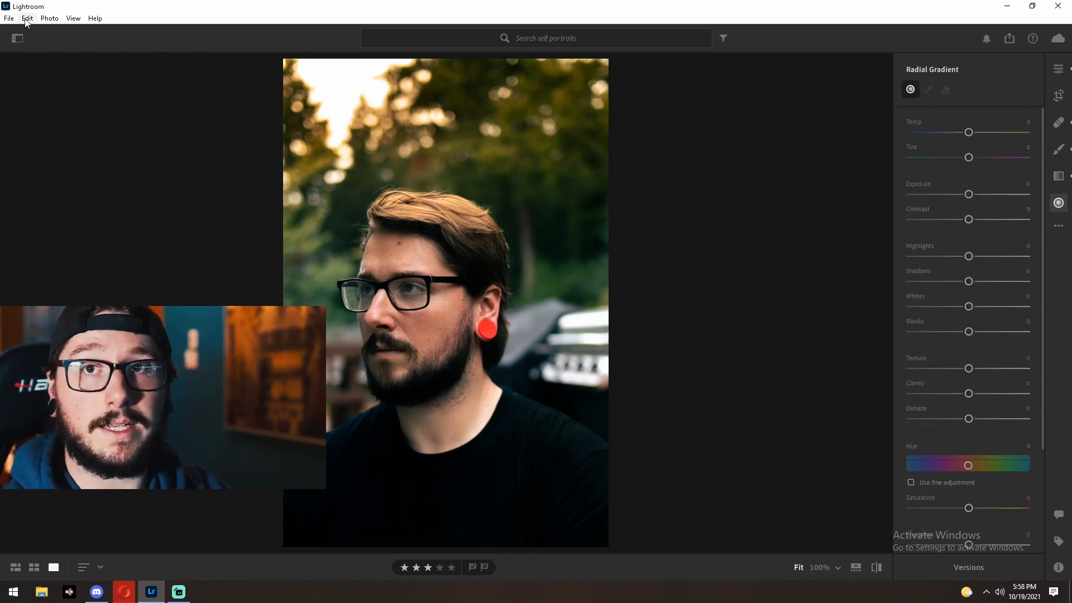
- Open the photo's export settings, review the available file types and keep JPG
left_click(8, 20)
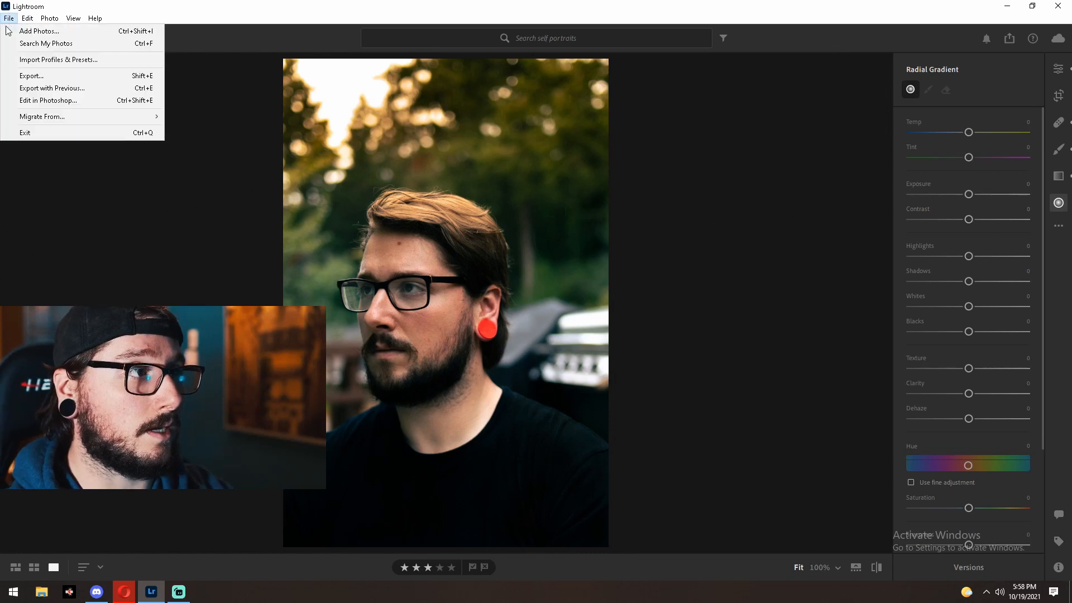
left_click(69, 77)
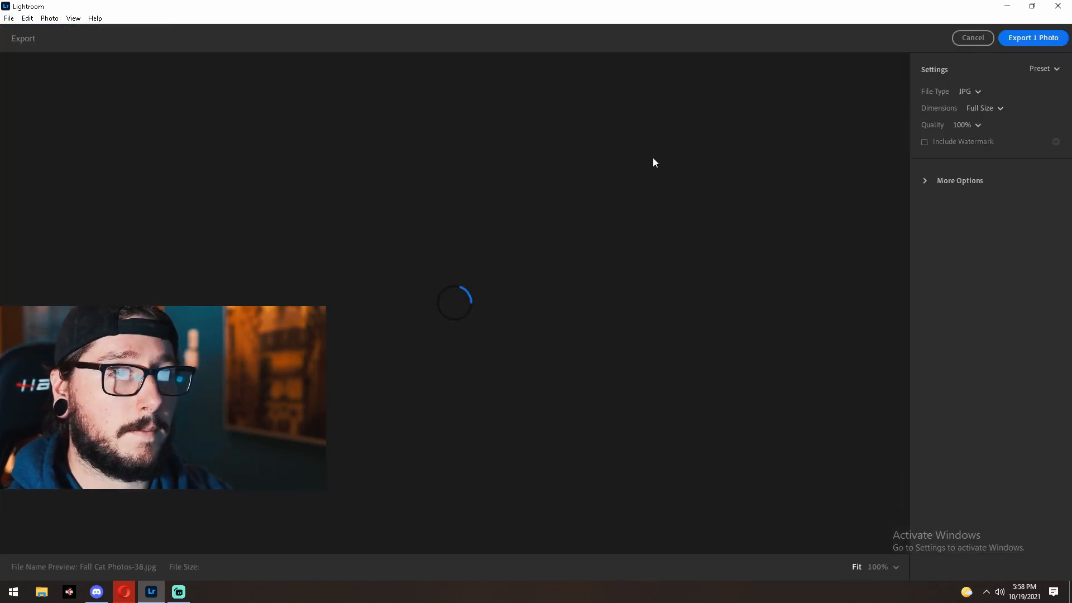
left_click(969, 91)
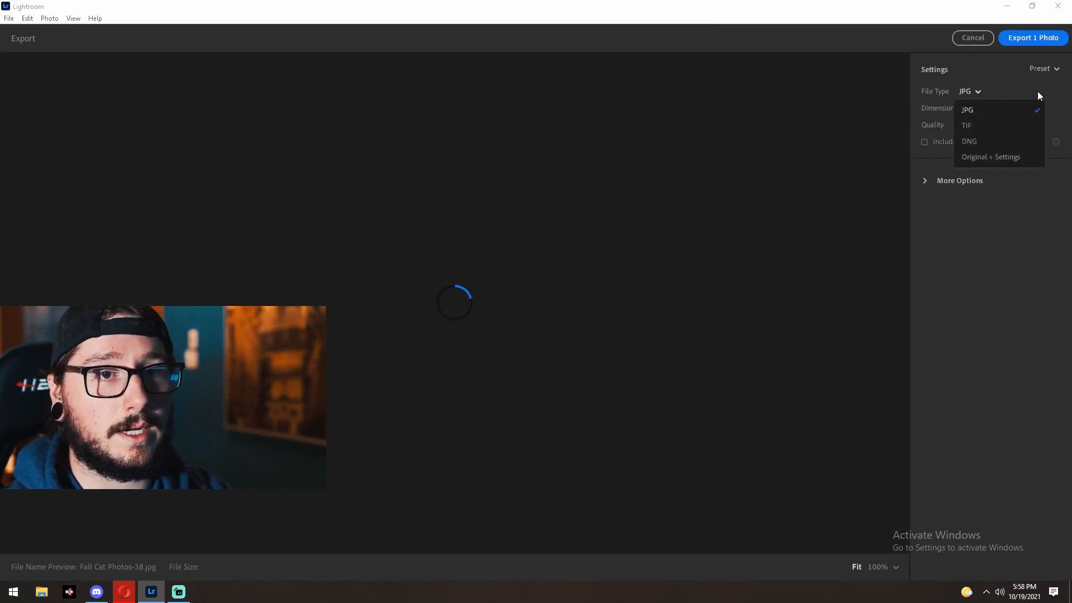
left_click(977, 90)
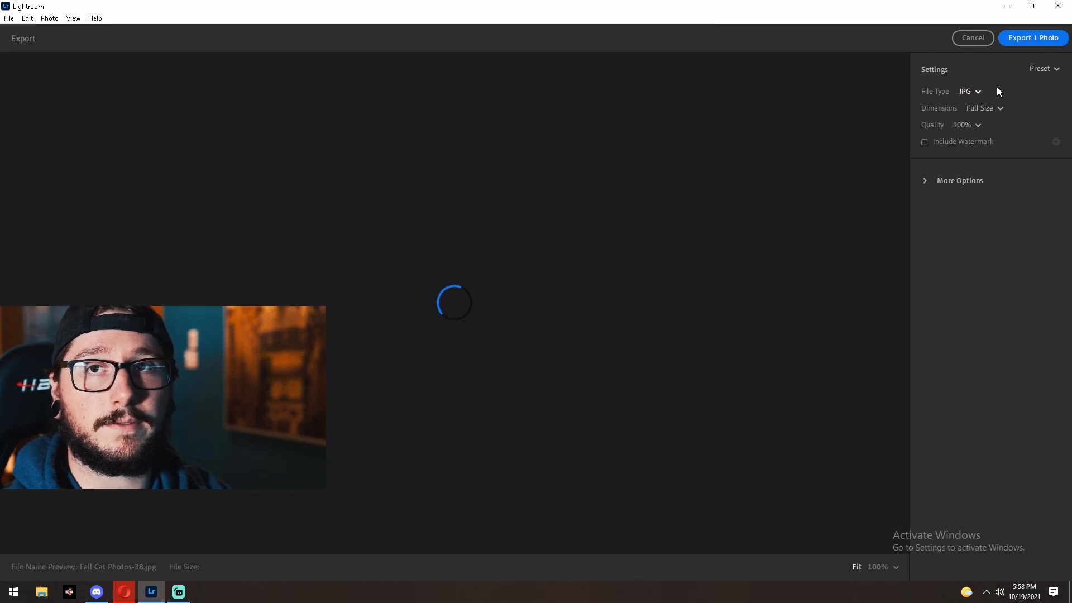